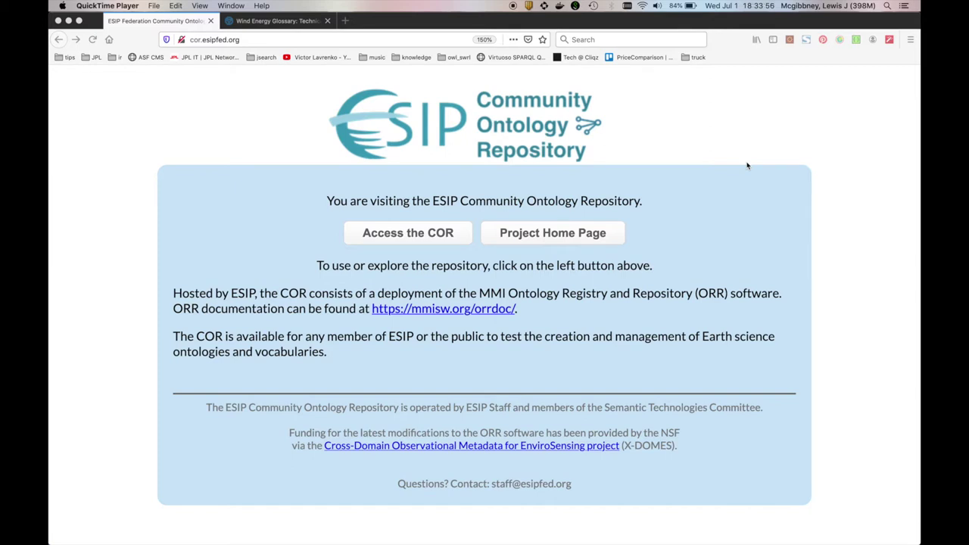
# Bring Firefox forward, enter the COR portal's ontology list and open the sign-in form
pyautogui.click(588, 180)
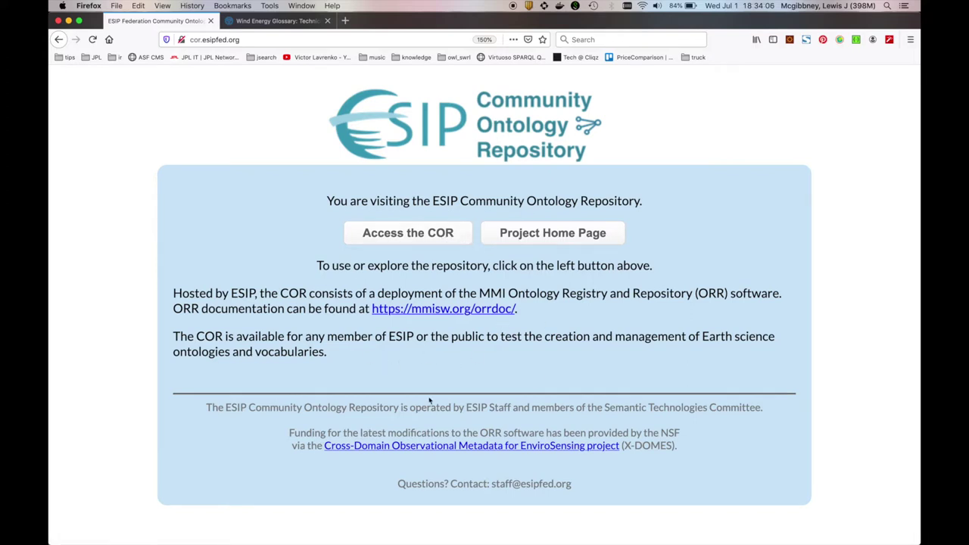
pyautogui.click(427, 236)
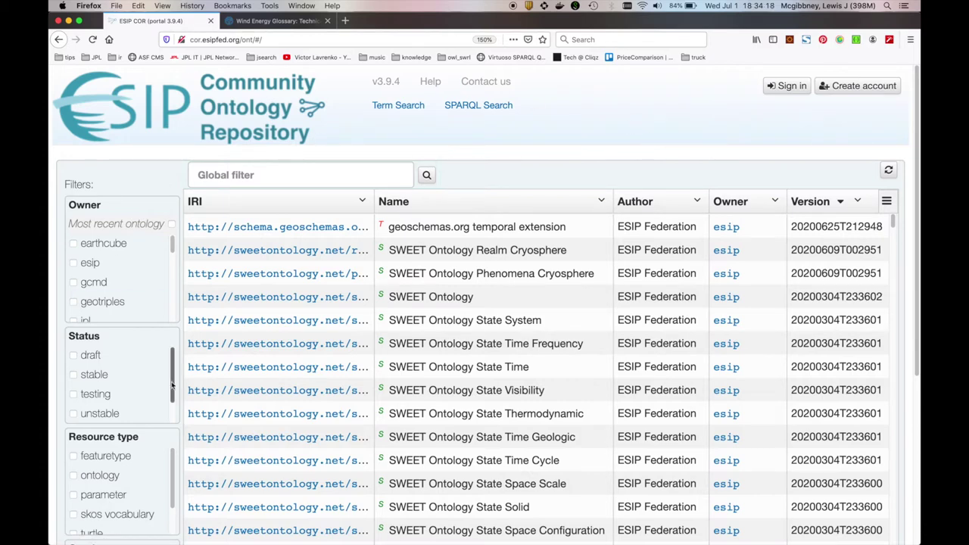
pyautogui.scroll(-1, 127, 371)
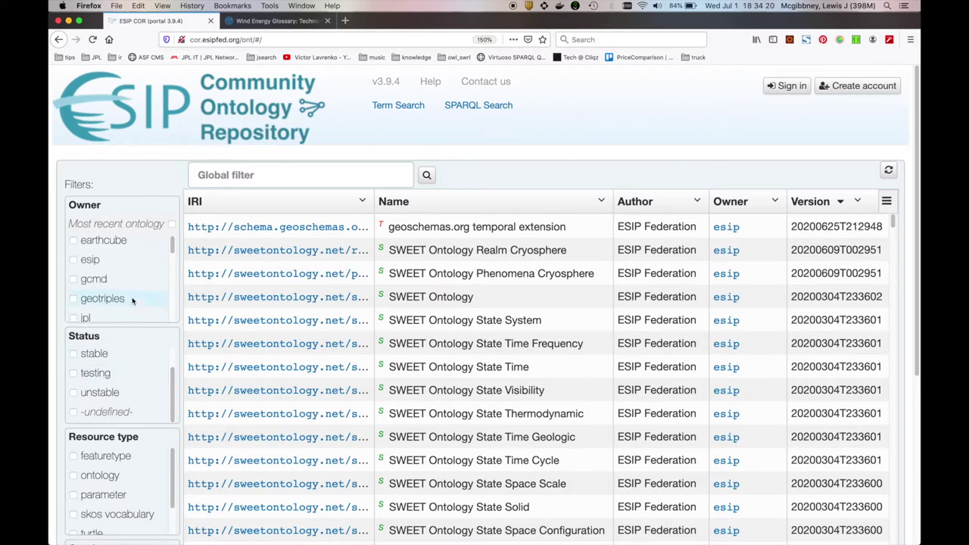
pyautogui.scroll(-5, 130, 298)
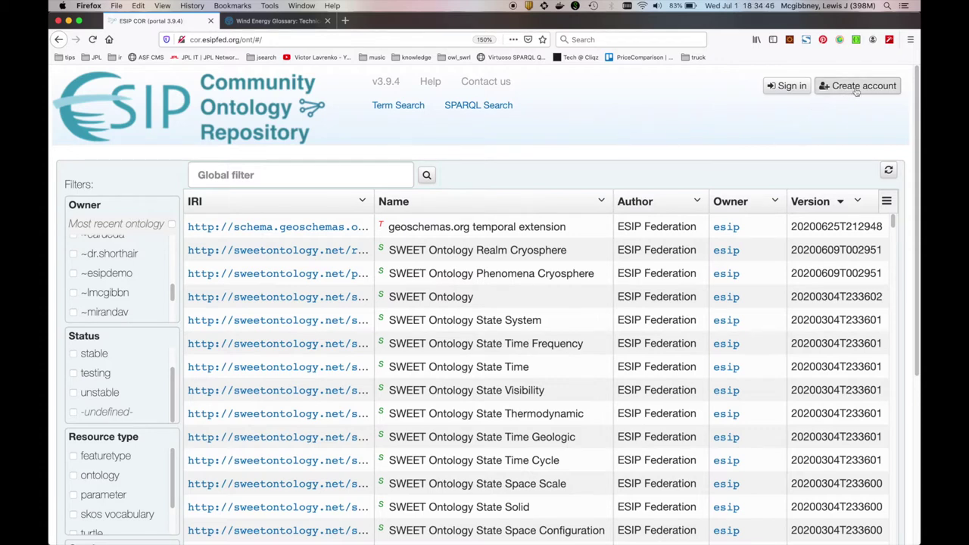
pyautogui.click(784, 85)
# Sign in with the account's username and password, decline saving the login, and start a new vocabulary
pyautogui.click(517, 160)
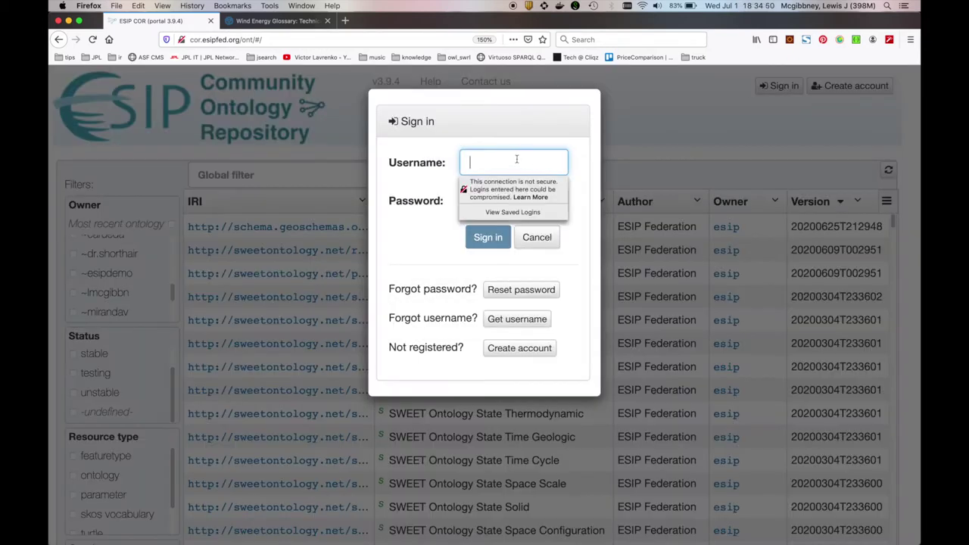
pyautogui.press('Tab')
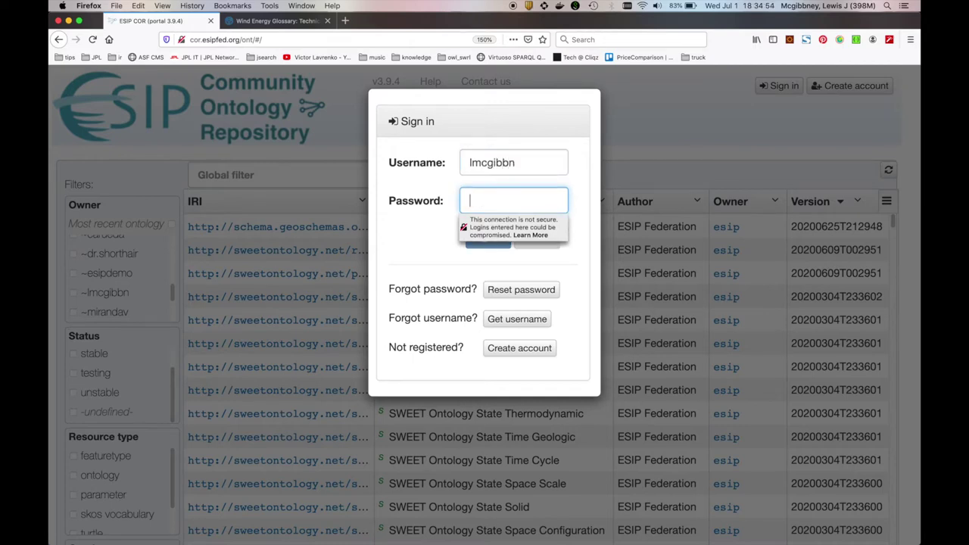
pyautogui.write('••••••••••')
pyautogui.press('Return')
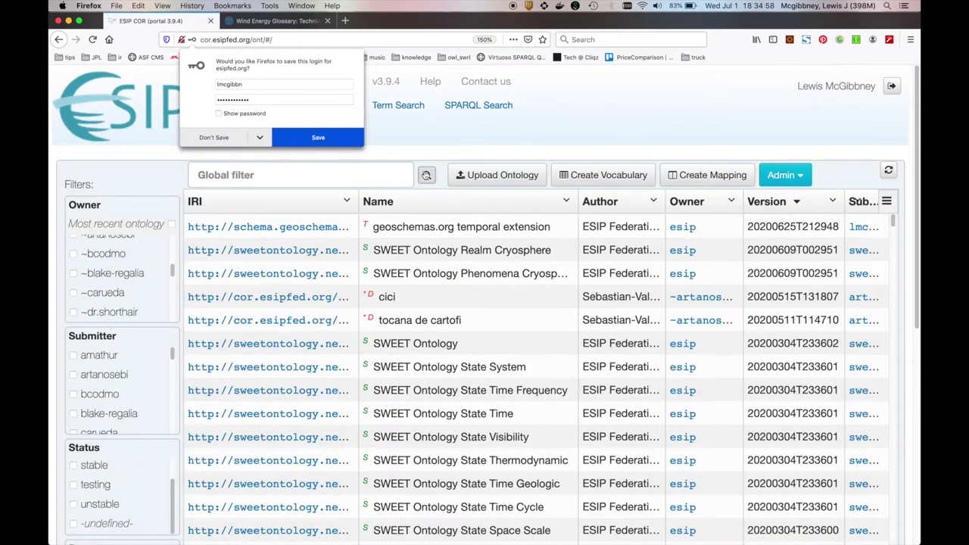
pyautogui.click(234, 140)
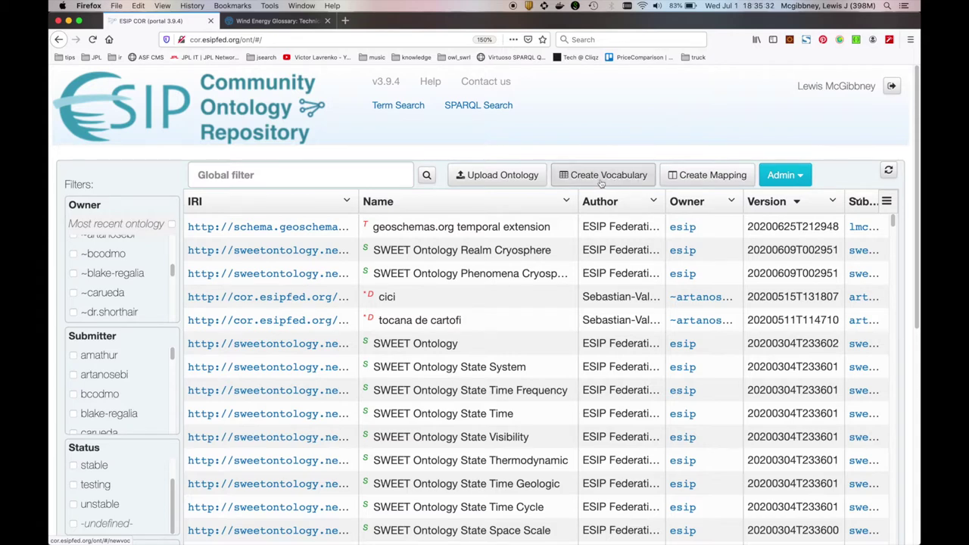
pyautogui.click(601, 181)
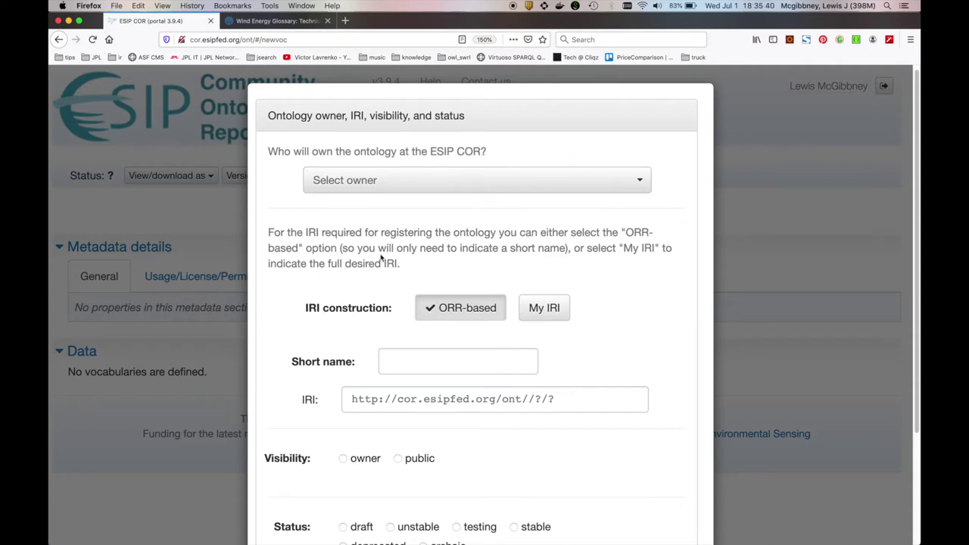
# Choose Organization: esip: ESIP Federation as the new vocabulary's owner
pyautogui.moveTo(264, 112); pyautogui.dragTo(484, 113)
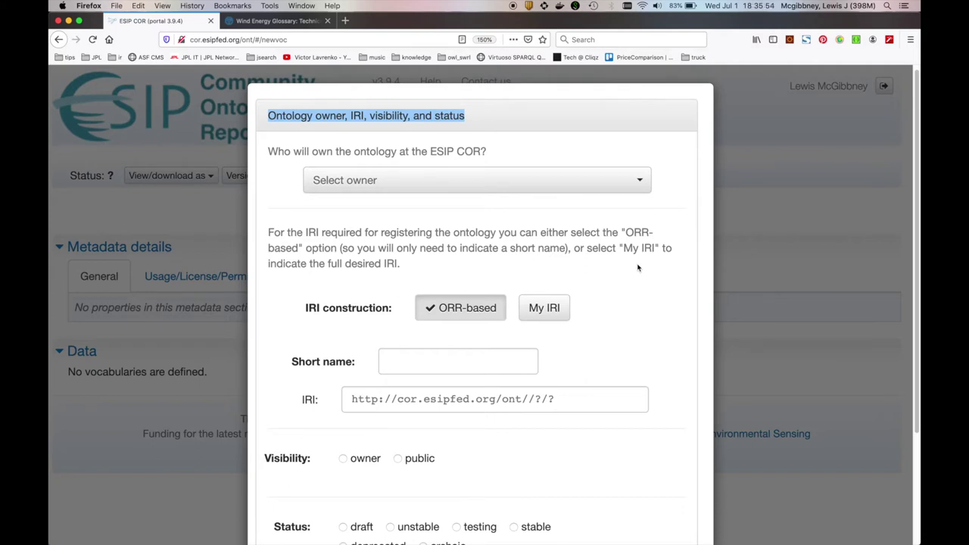
pyautogui.scroll(-2, 644, 288)
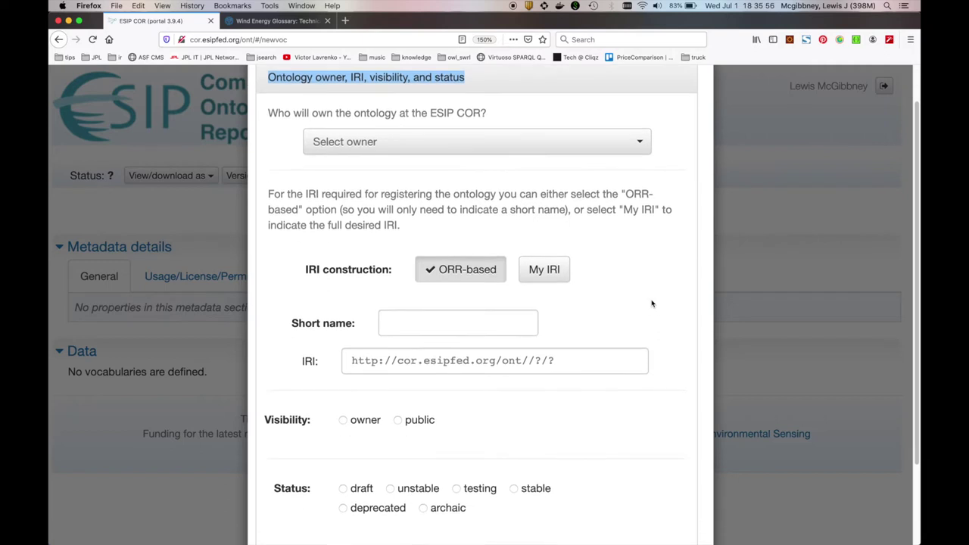
pyautogui.scroll(2, 627, 348)
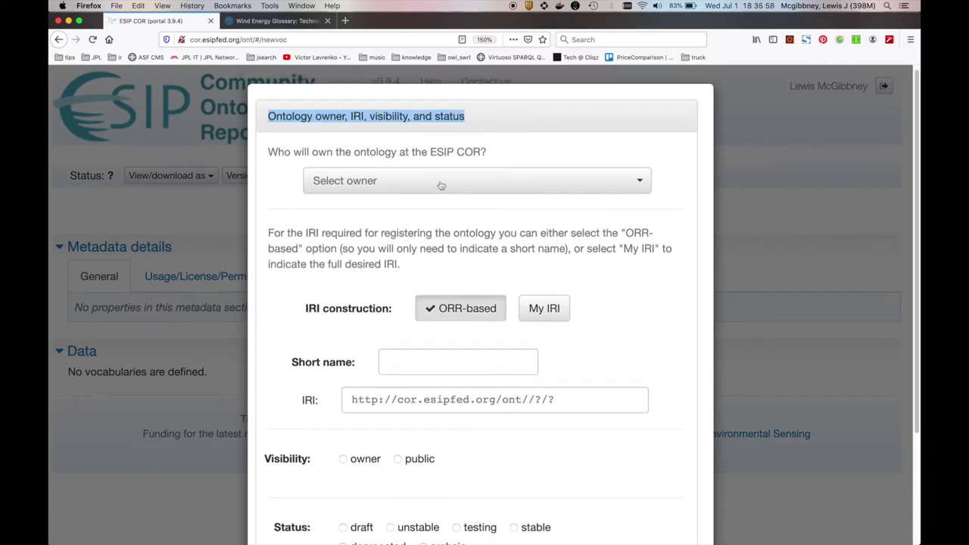
pyautogui.click(542, 184)
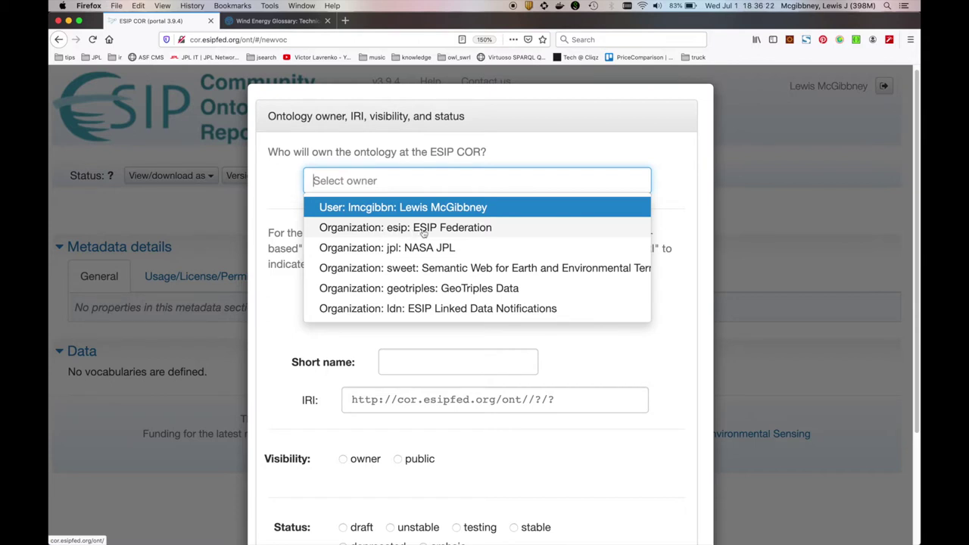
pyautogui.click(483, 229)
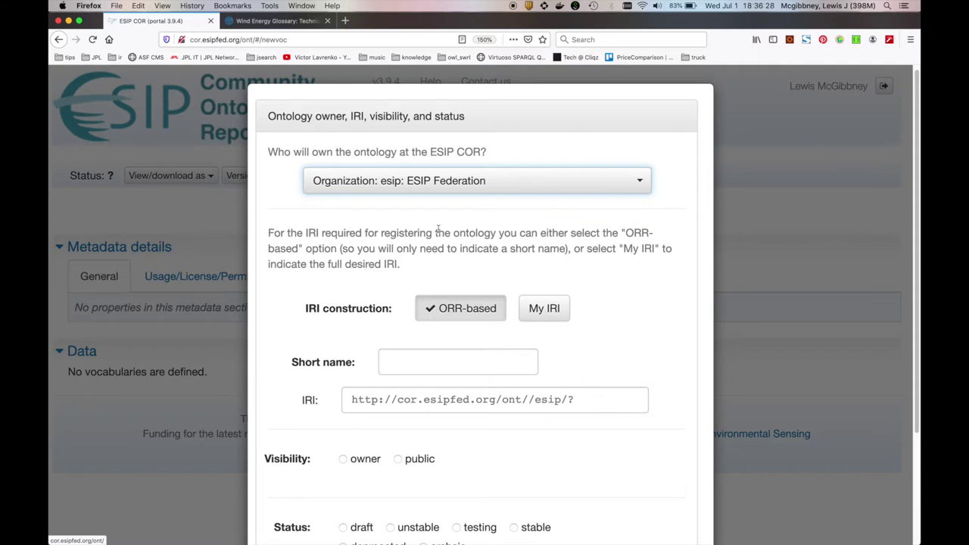
pyautogui.scroll(-1, 538, 265)
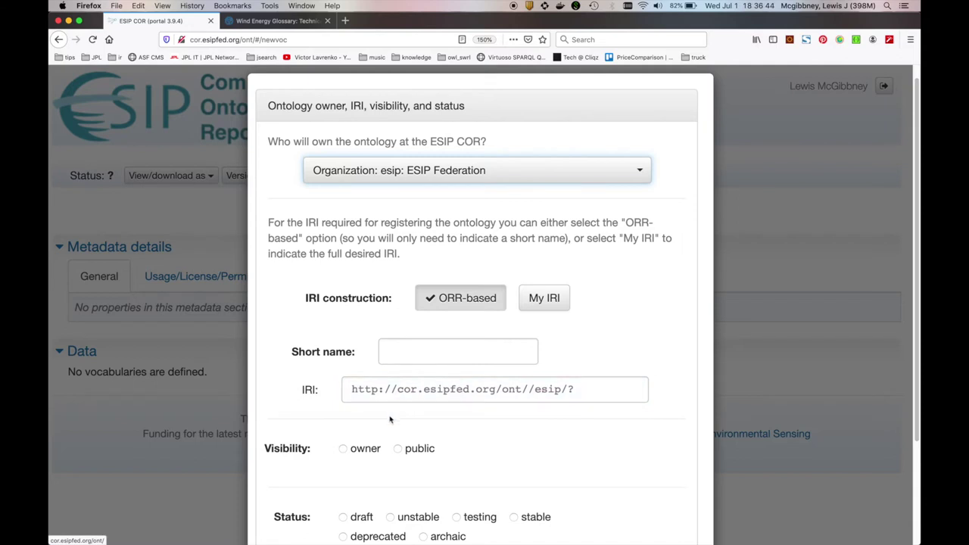
pyautogui.tripleClick(417, 389)
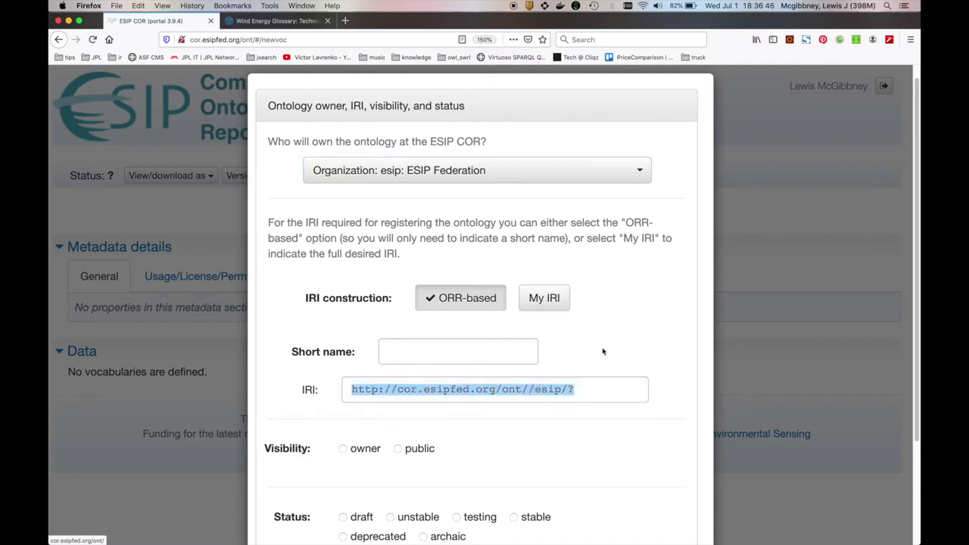
pyautogui.click(367, 389)
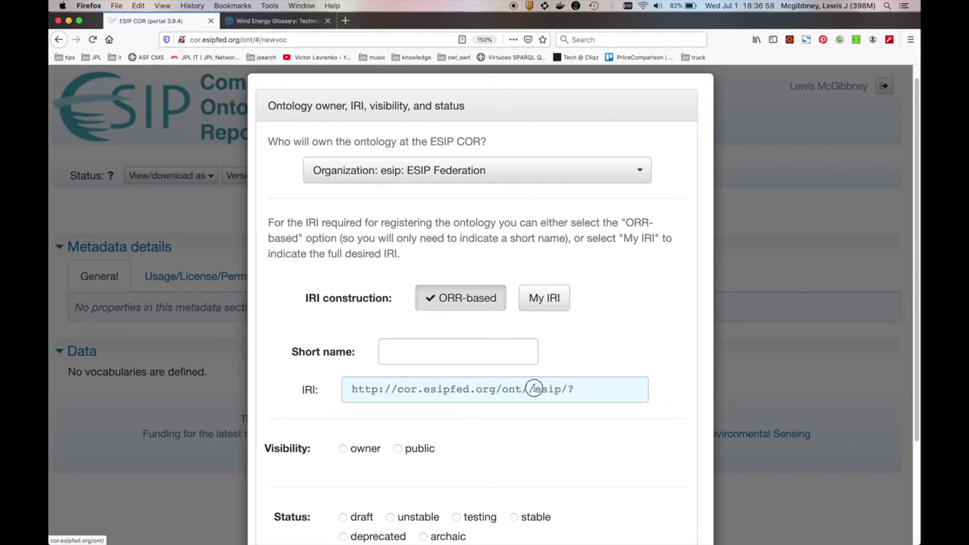
pyautogui.click(577, 366)
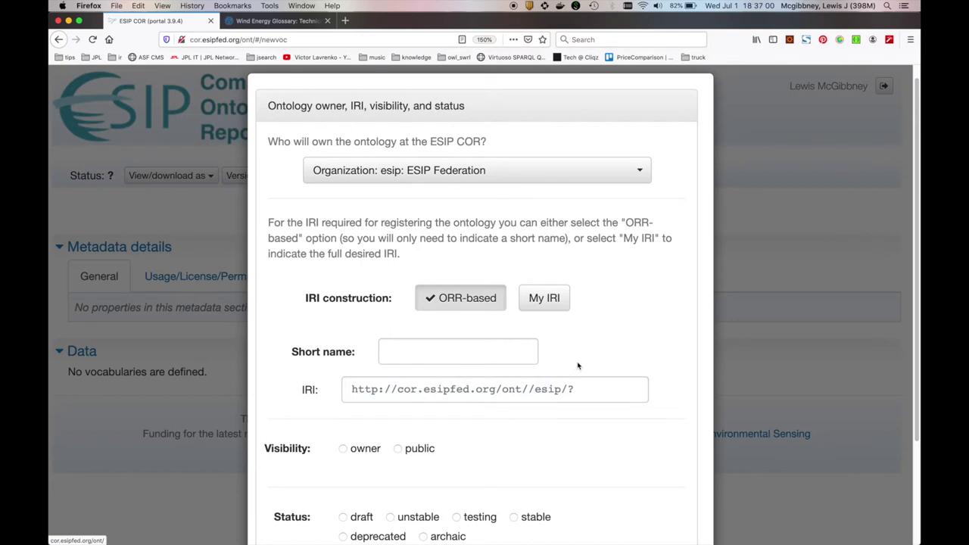
pyautogui.tripleClick(546, 389)
pyautogui.press('super+c')
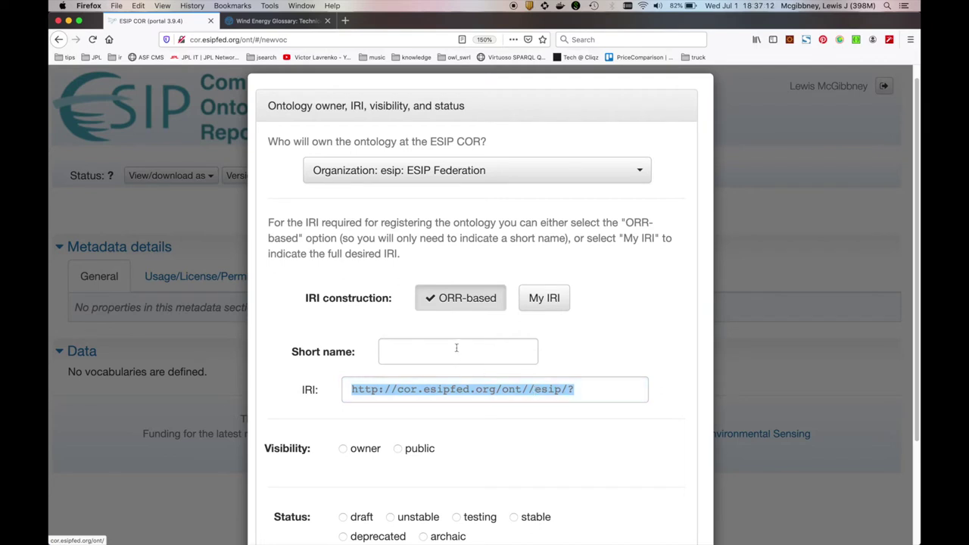
pyautogui.click(539, 307)
pyautogui.click(438, 384)
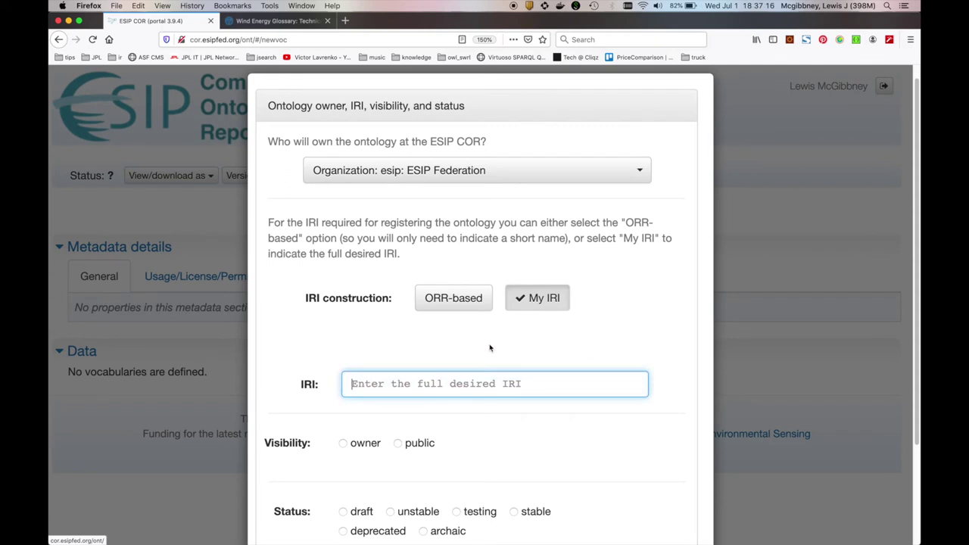
pyautogui.press('super+v')
pyautogui.click(538, 383)
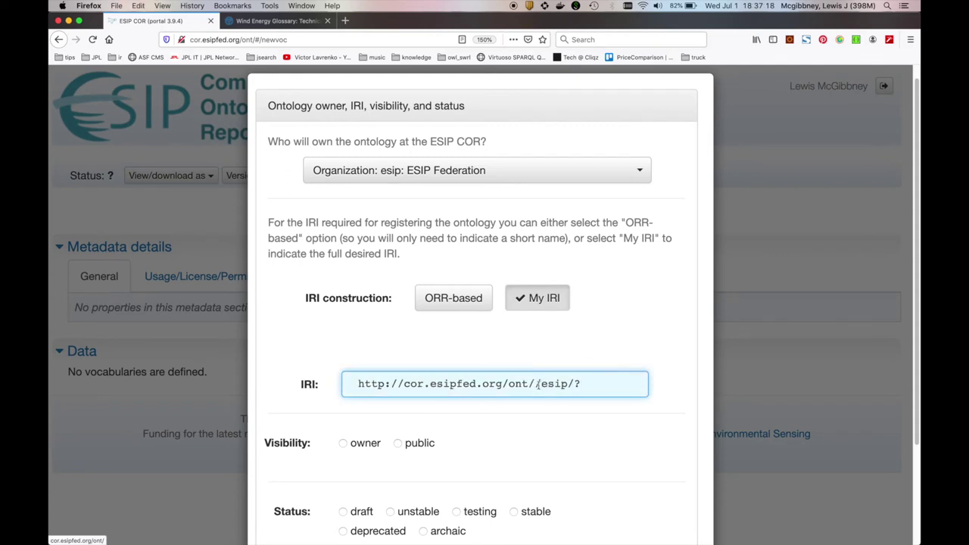
pyautogui.press('BackSpace')
pyautogui.press('BackSpace')
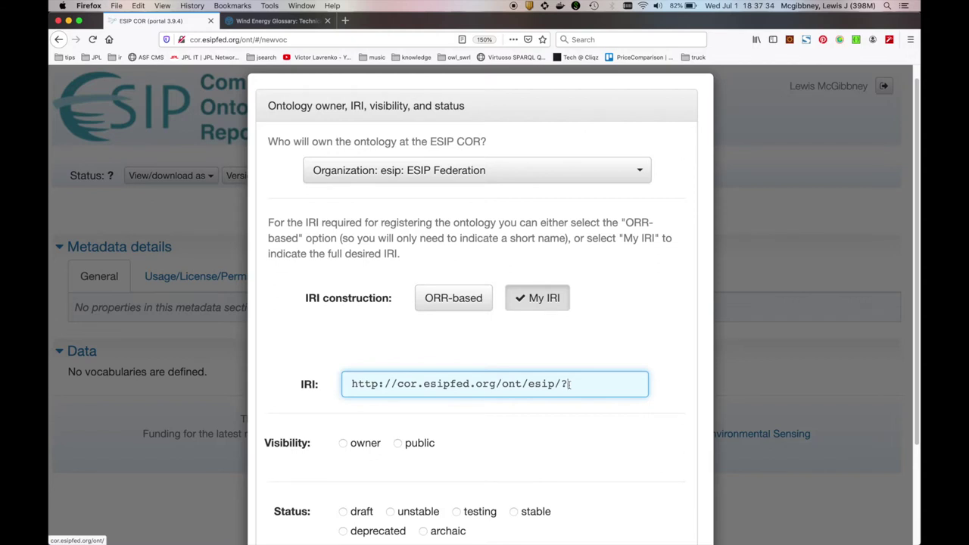
pyautogui.click(278, 21)
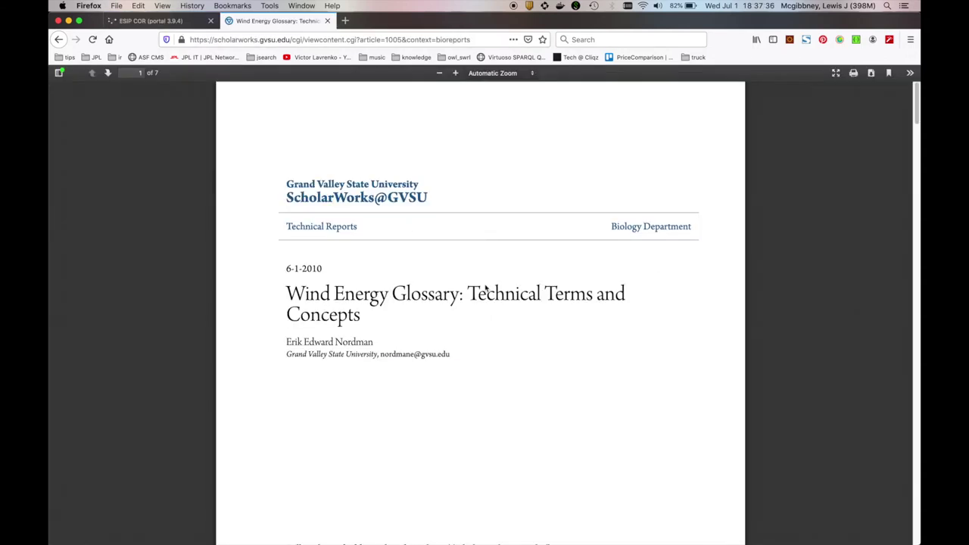
# Zoom the Wind Energy Glossary PDF to 180% and scroll past its cover title
pyautogui.press('super+equal')
pyautogui.press('super+equal')
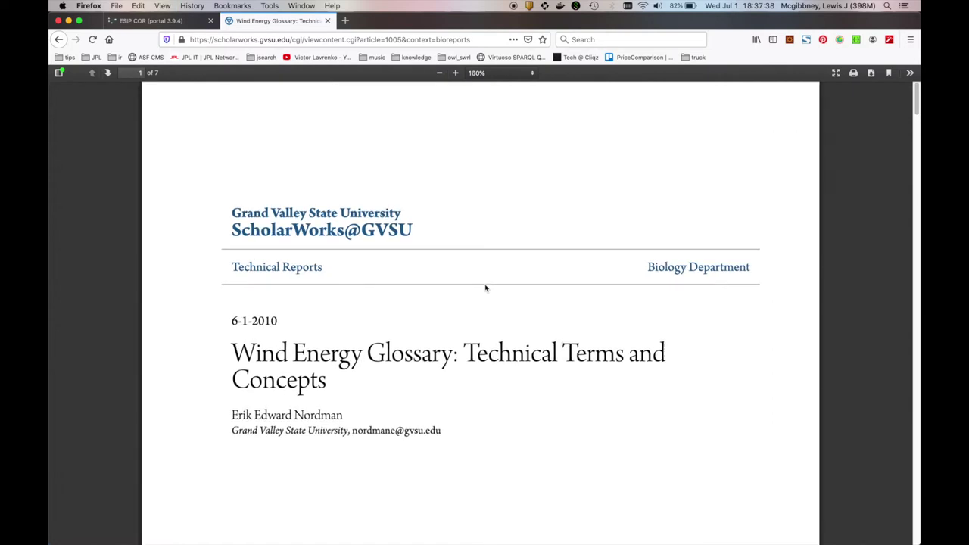
pyautogui.press('super+equal')
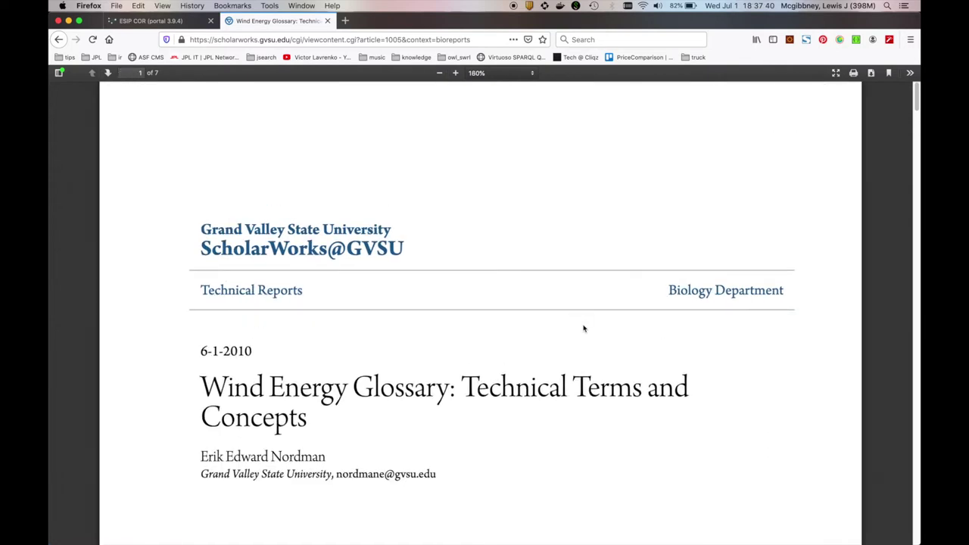
pyautogui.scroll(-1, 584, 328)
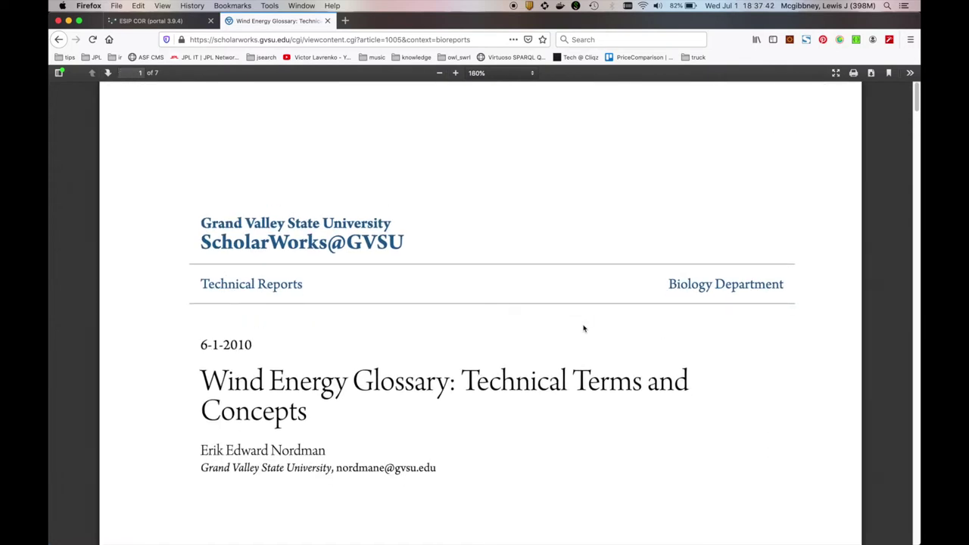
pyautogui.scroll(-2, 584, 327)
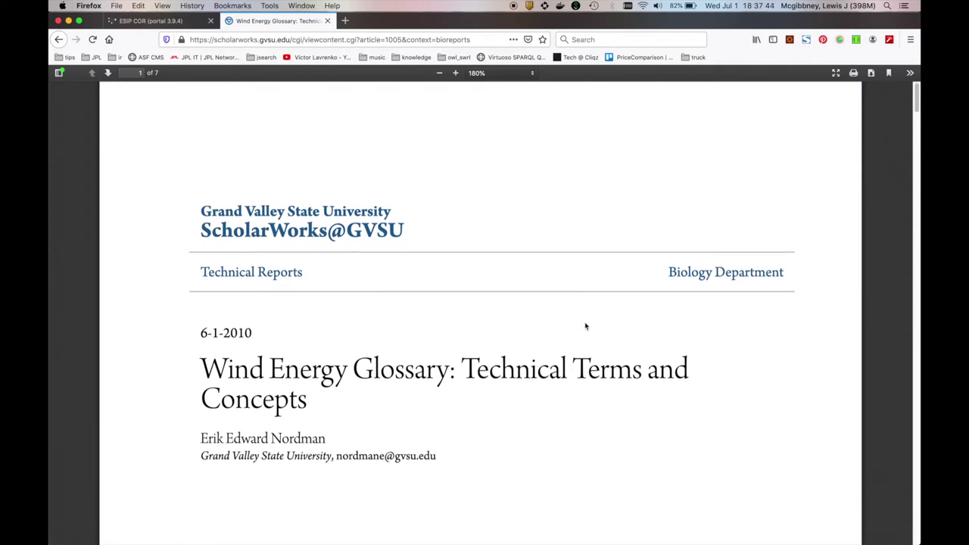
pyautogui.scroll(-5, 492, 435)
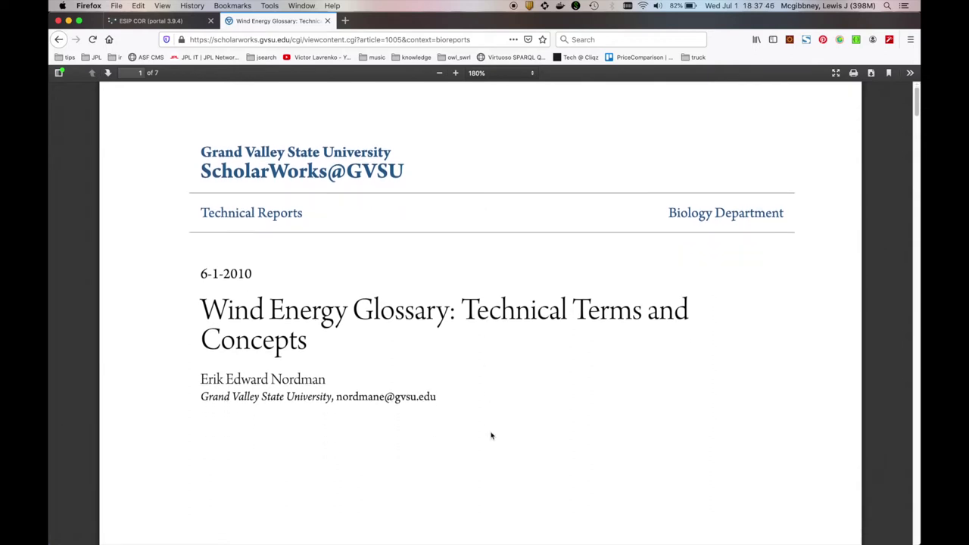
pyautogui.moveTo(327, 384); pyautogui.dragTo(221, 380)
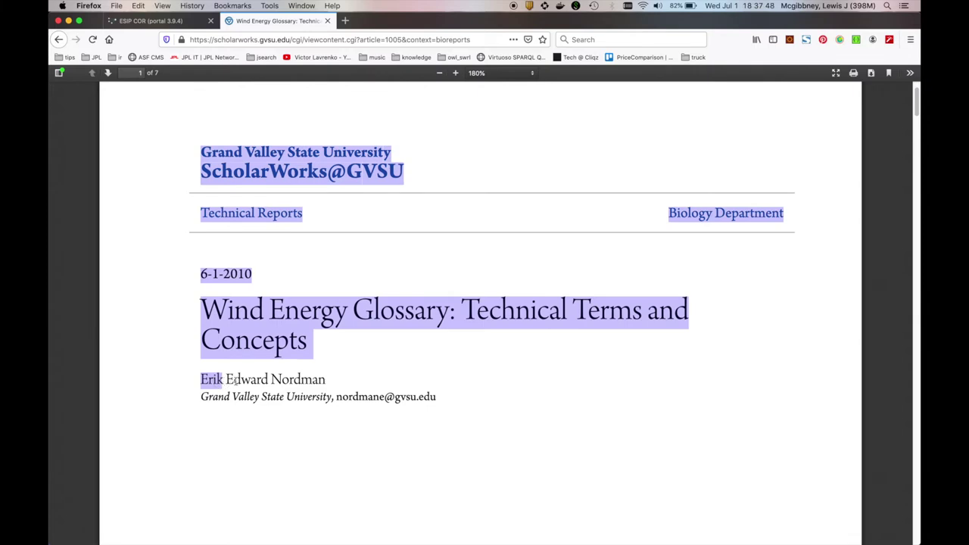
pyautogui.click(227, 381)
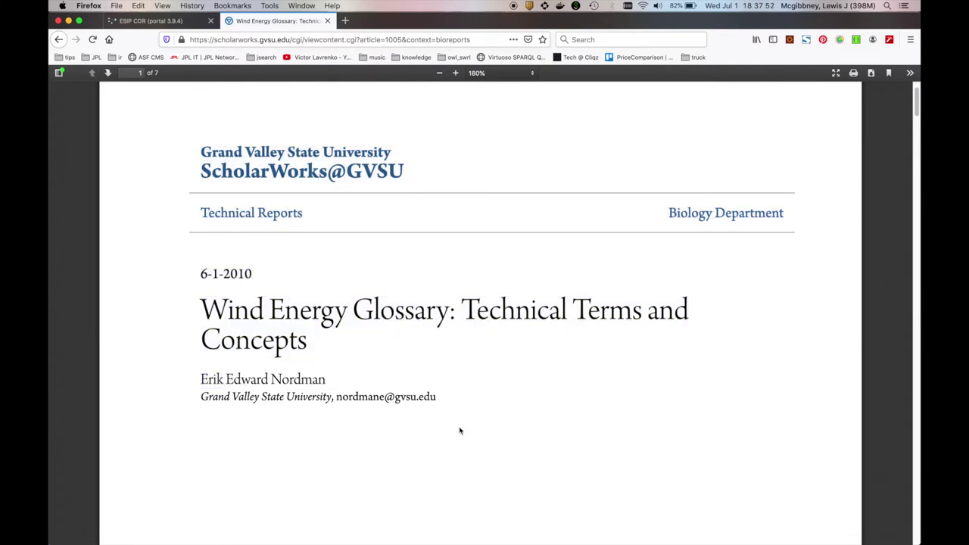
# Scroll to page 2's Electricity Transmission Network terms, then return to the ESIP COR tab
pyautogui.scroll(-1, 460, 431)
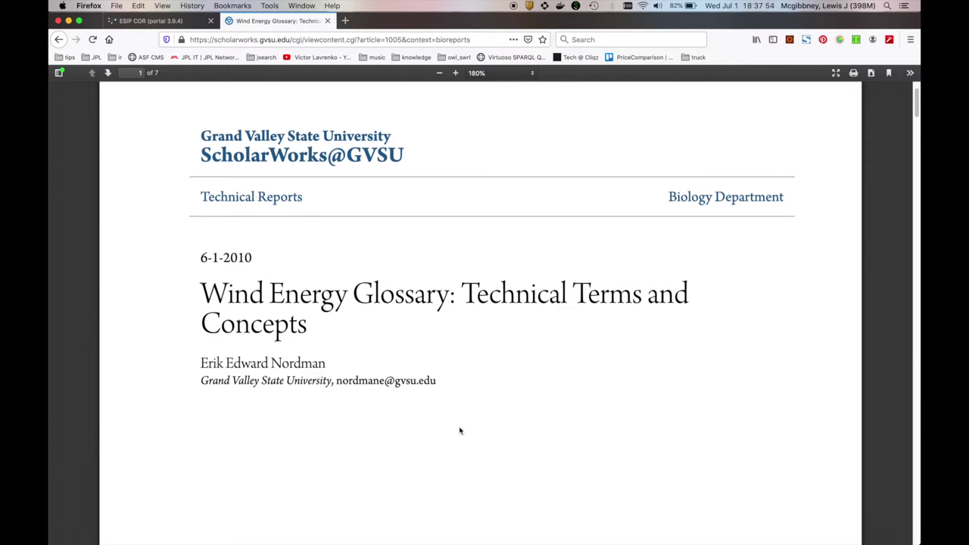
pyautogui.scroll(-5, 459, 431)
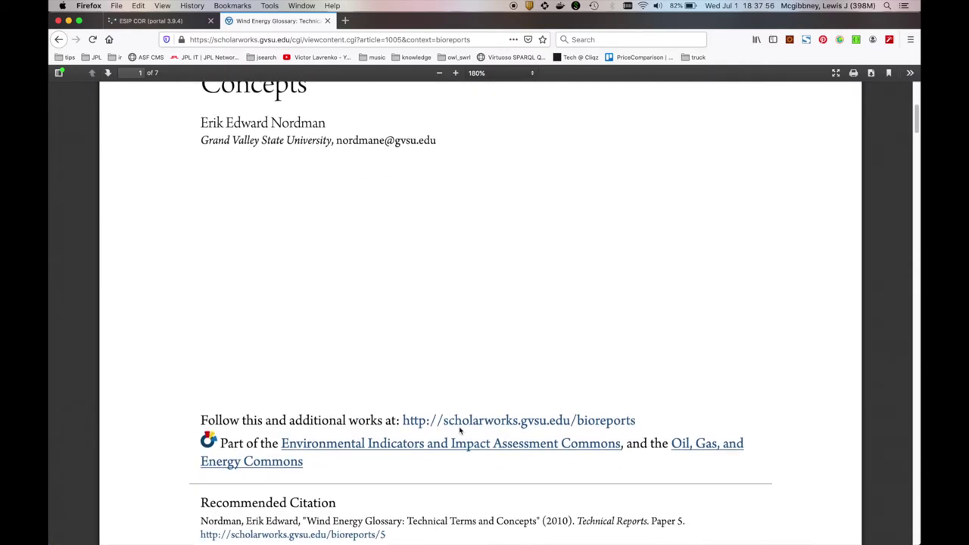
pyautogui.scroll(-3, 460, 431)
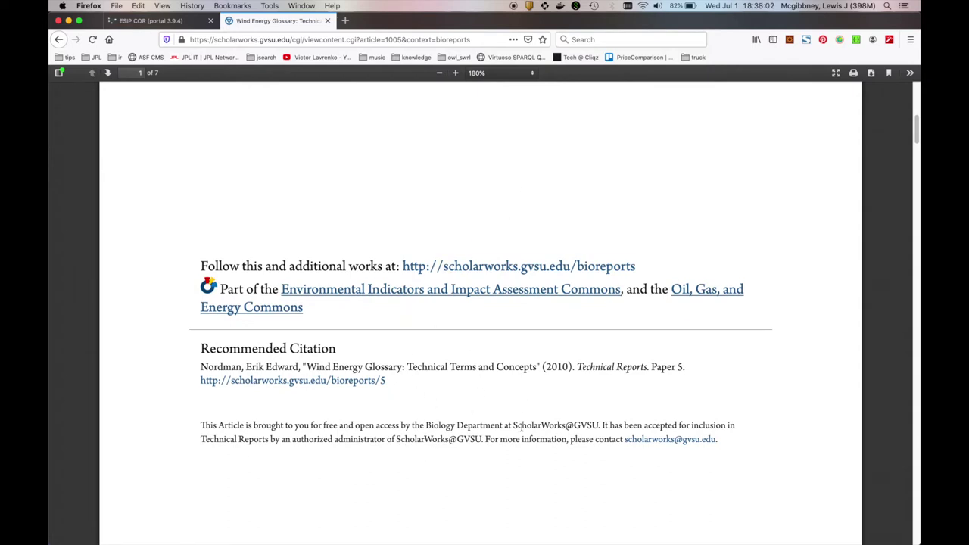
pyautogui.scroll(-1, 521, 426)
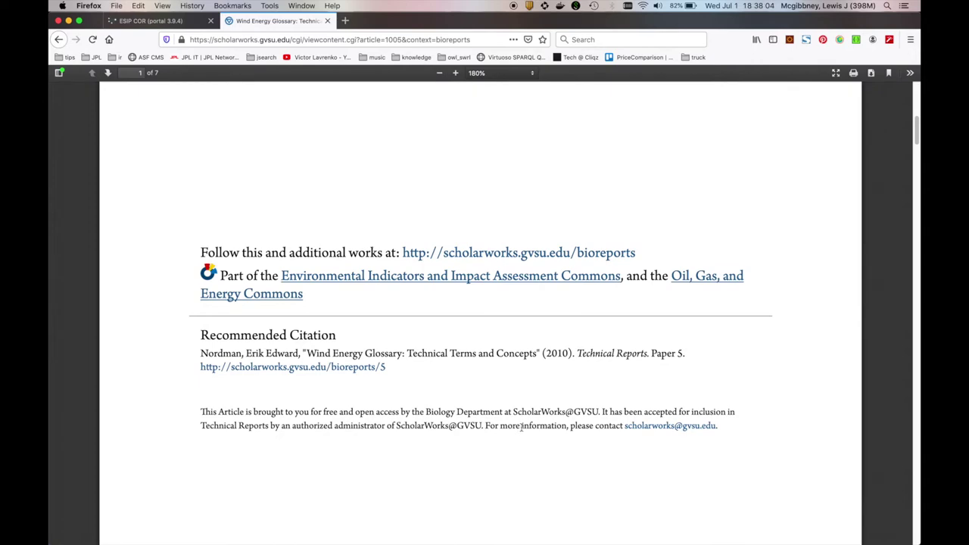
pyautogui.scroll(-1, 521, 426)
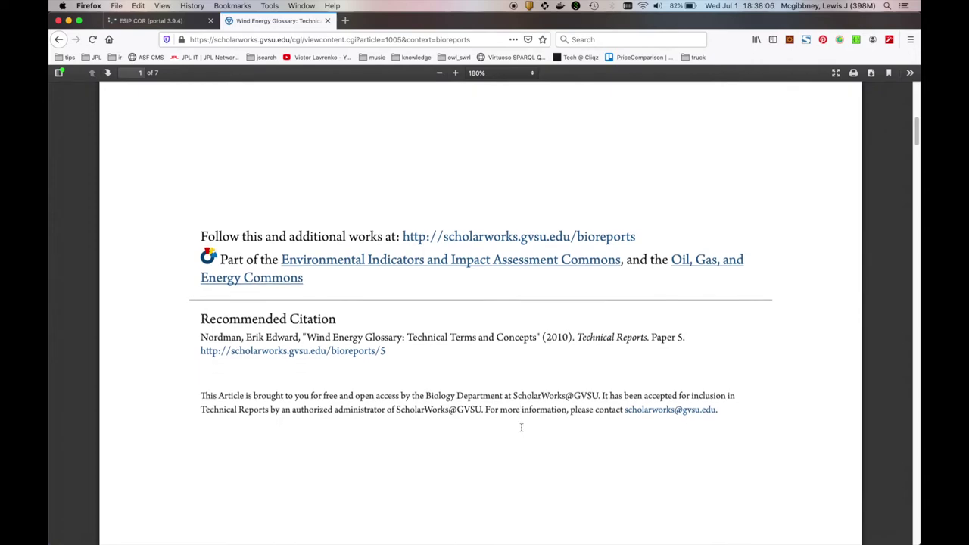
pyautogui.scroll(-1, 522, 430)
pyautogui.scroll(-10, 522, 431)
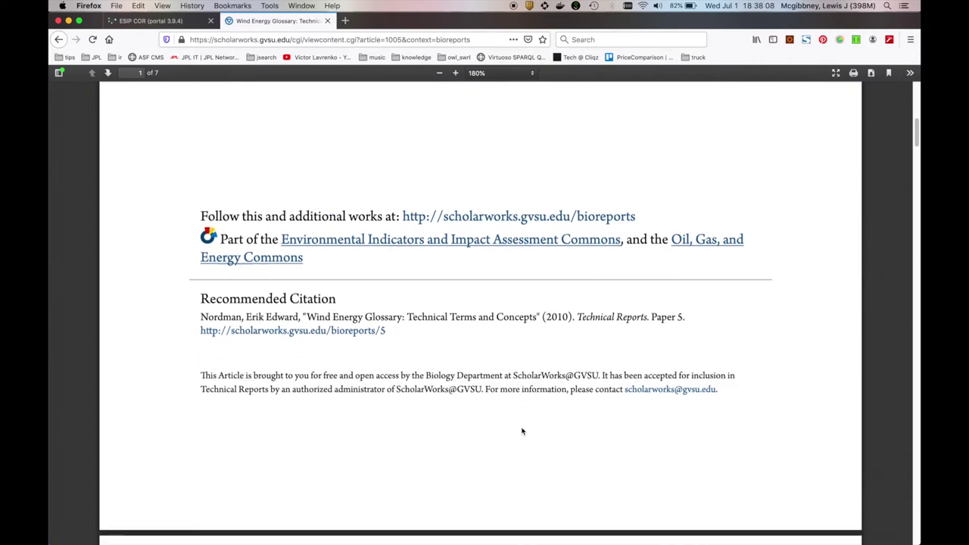
pyautogui.scroll(1, 522, 431)
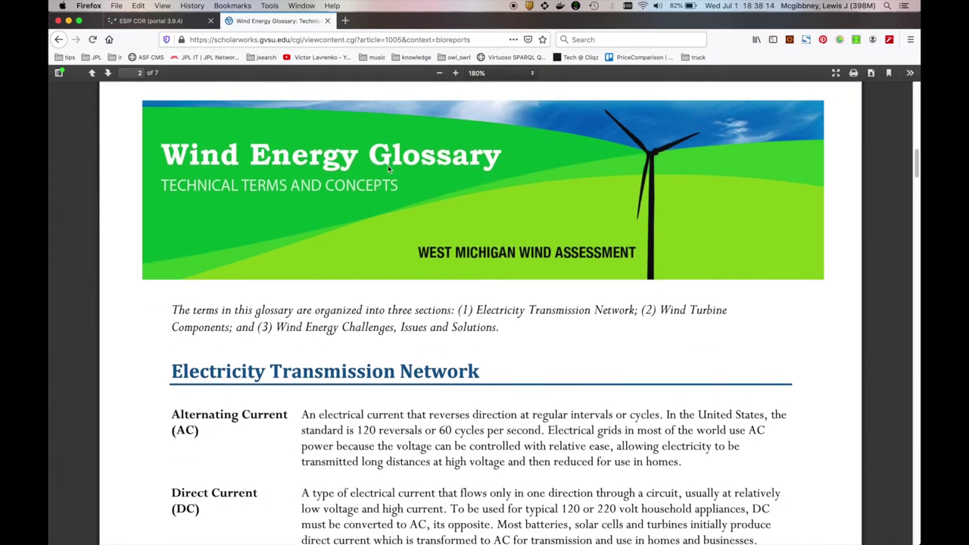
pyautogui.click(187, 23)
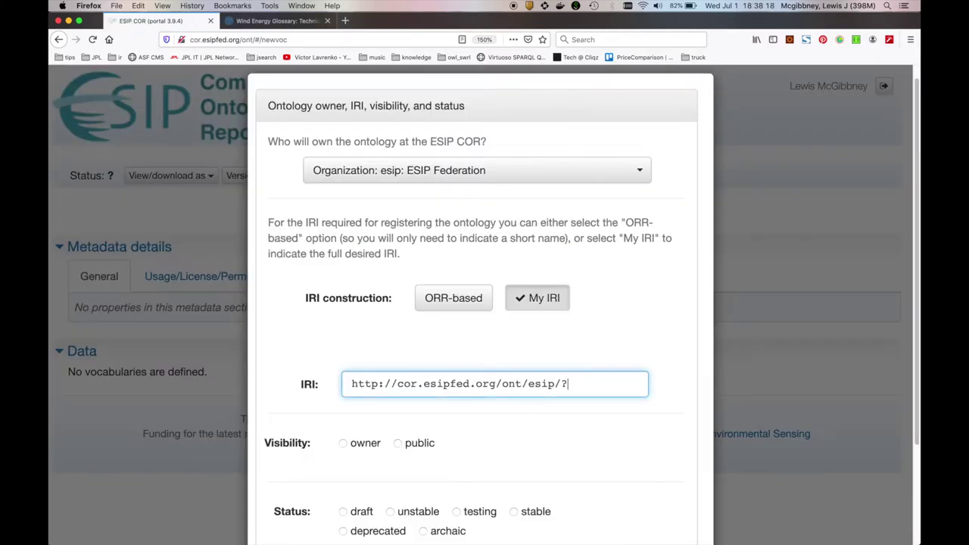
pyautogui.write('WindEnergyGlo')
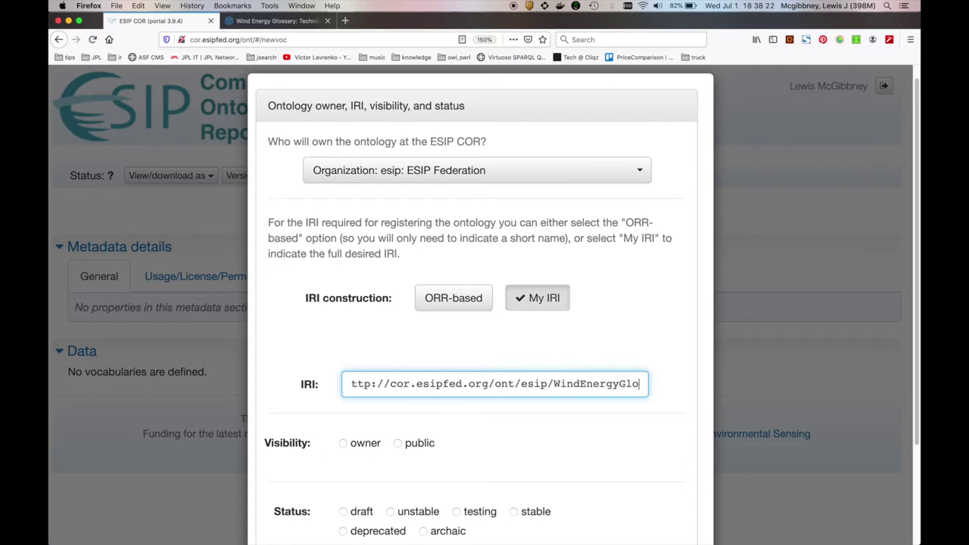
pyautogui.write('ssary')
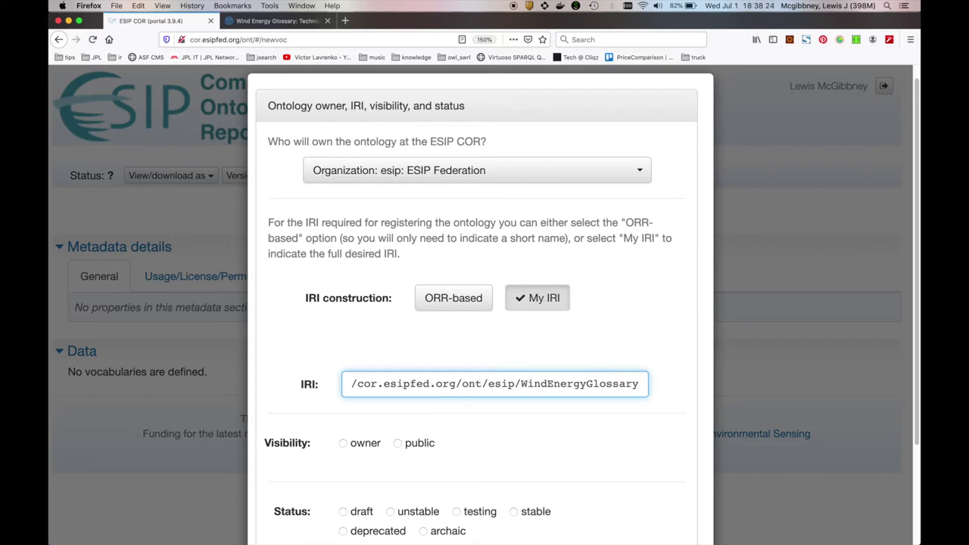
pyautogui.scroll(-1, 593, 430)
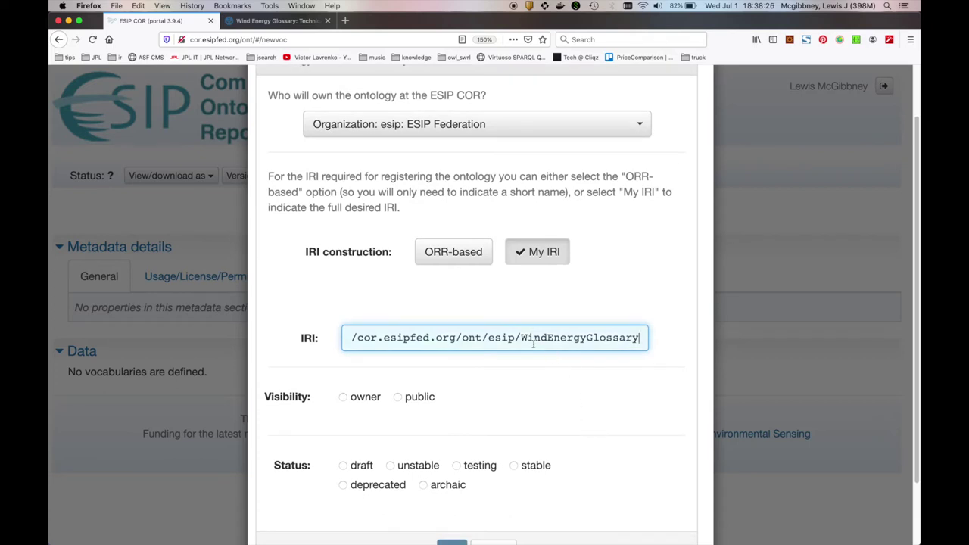
pyautogui.moveTo(521, 338); pyautogui.dragTo(645, 338)
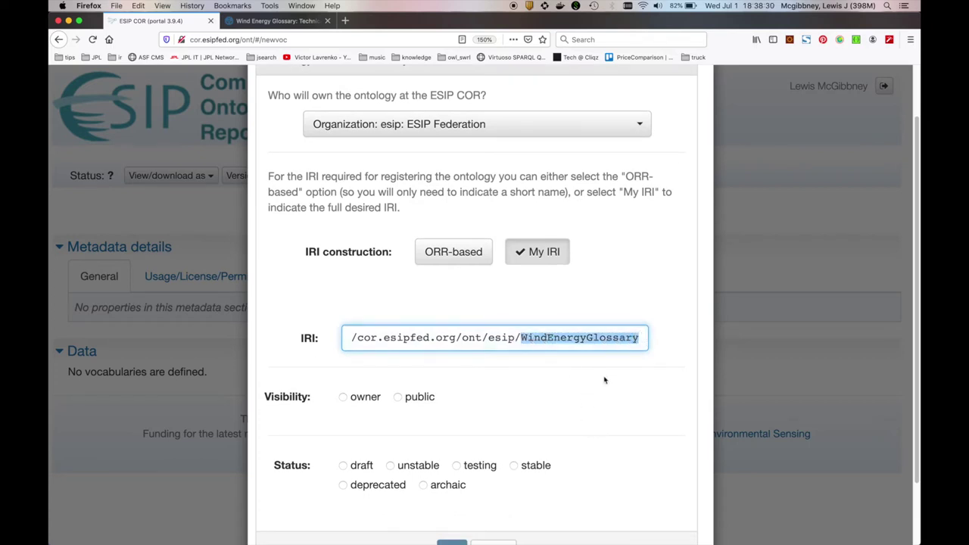
pyautogui.click(547, 338)
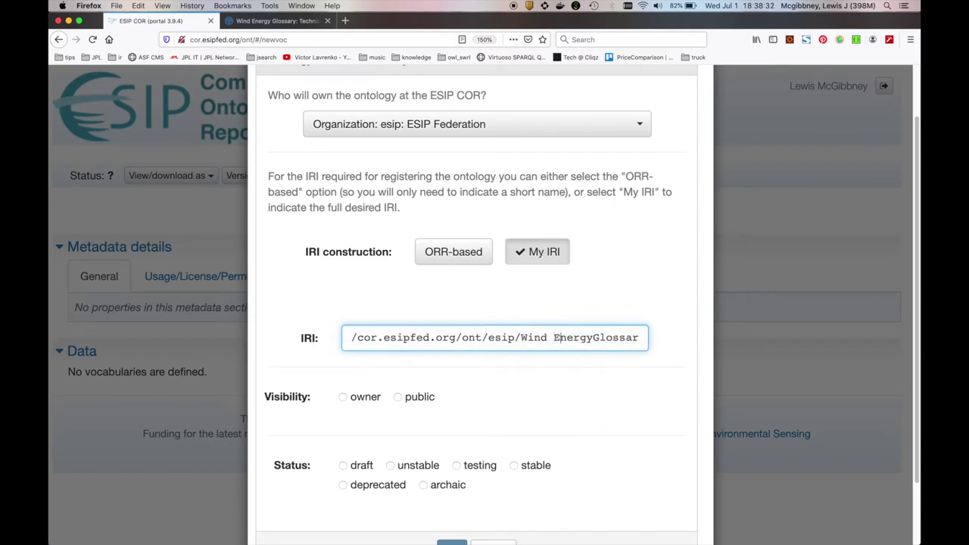
pyautogui.click(592, 338)
pyautogui.press('BackSpace')
pyautogui.press('BackSpace')
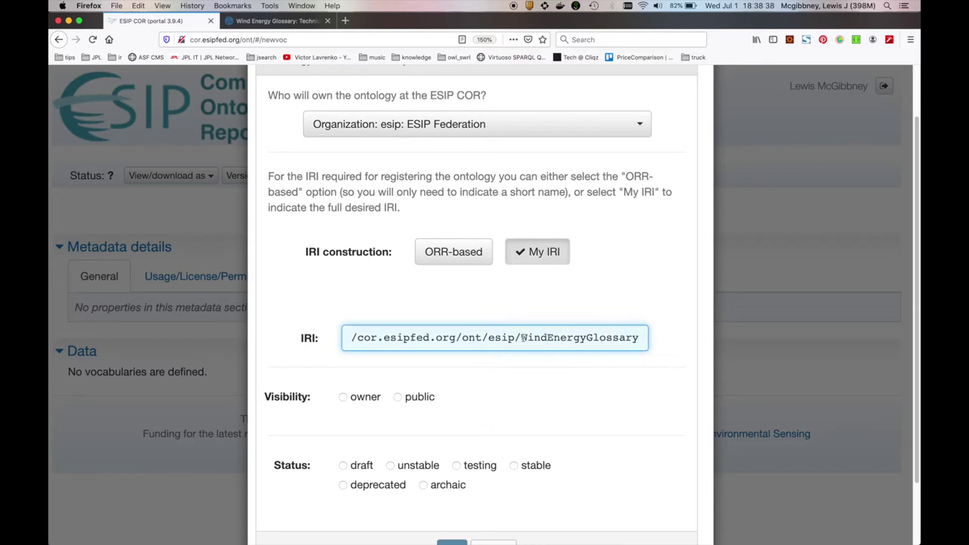
pyautogui.moveTo(521, 338); pyautogui.dragTo(589, 338)
pyautogui.click(561, 338)
pyautogui.click(613, 338)
pyautogui.scroll(-1, 592, 370)
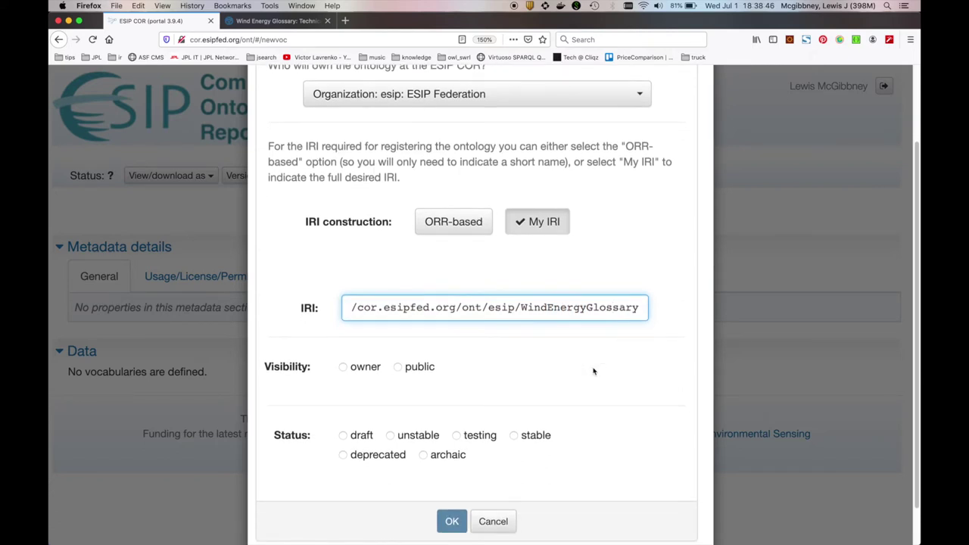
pyautogui.scroll(-2, 594, 371)
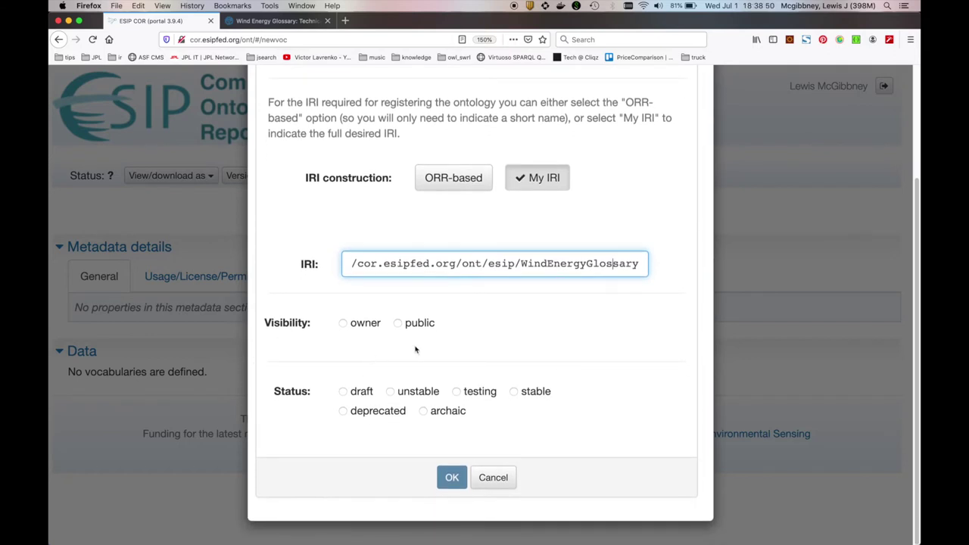
# Set visibility to owner only and status to draft, then confirm the ownership settings
pyautogui.moveTo(399, 326)
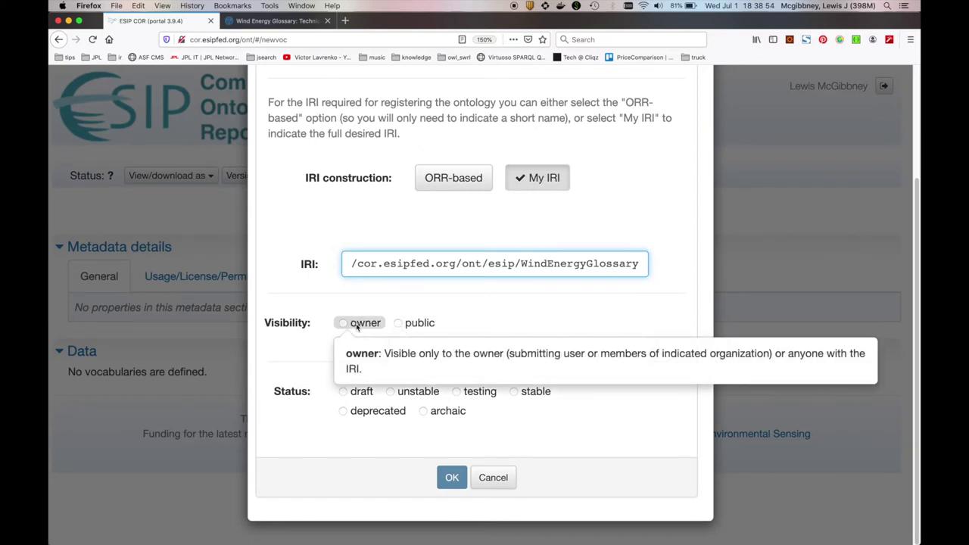
pyautogui.click(366, 323)
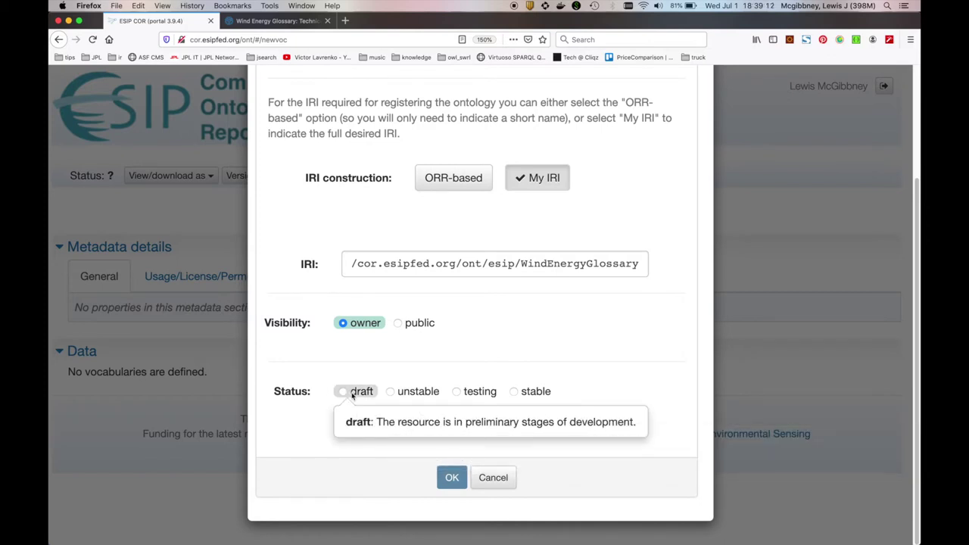
pyautogui.click(352, 394)
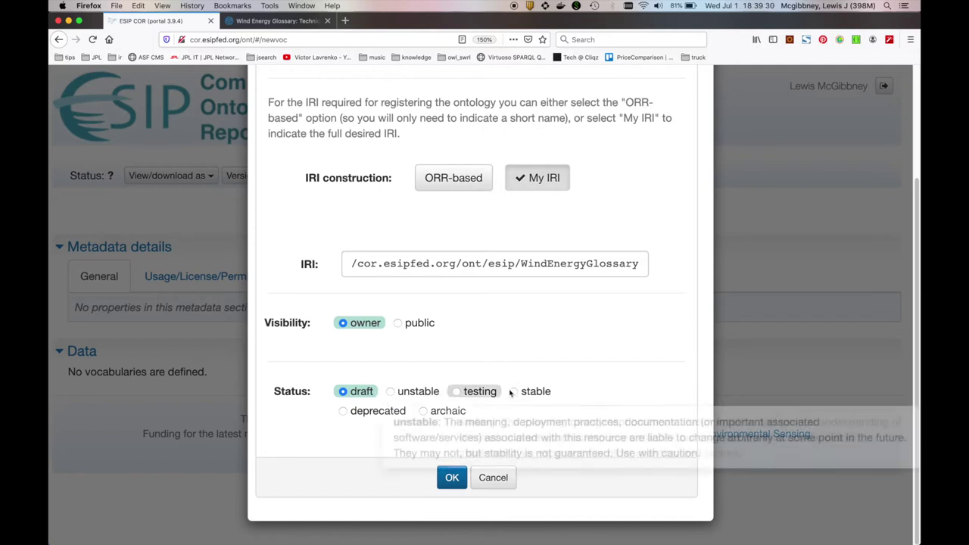
pyautogui.moveTo(426, 392)
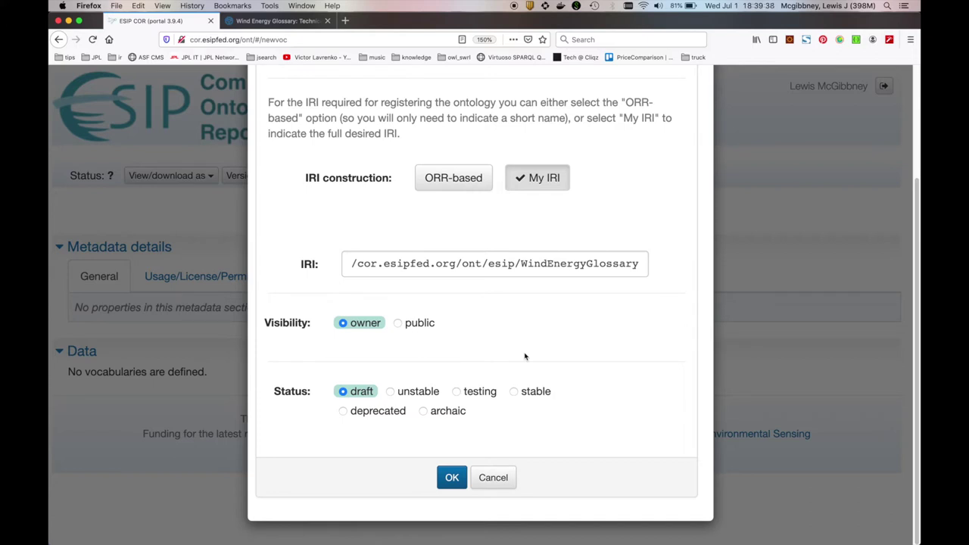
pyautogui.scroll(4, 524, 357)
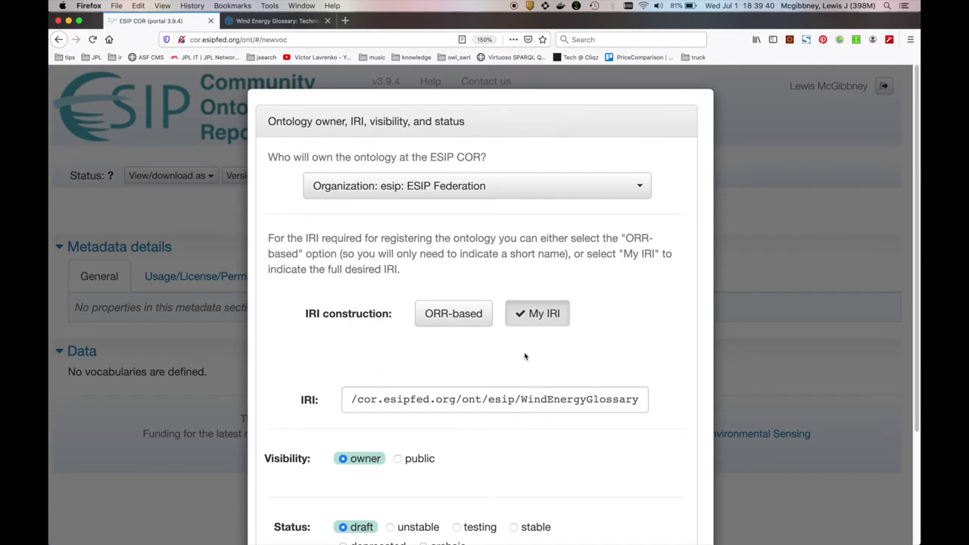
pyautogui.scroll(-4, 480, 347)
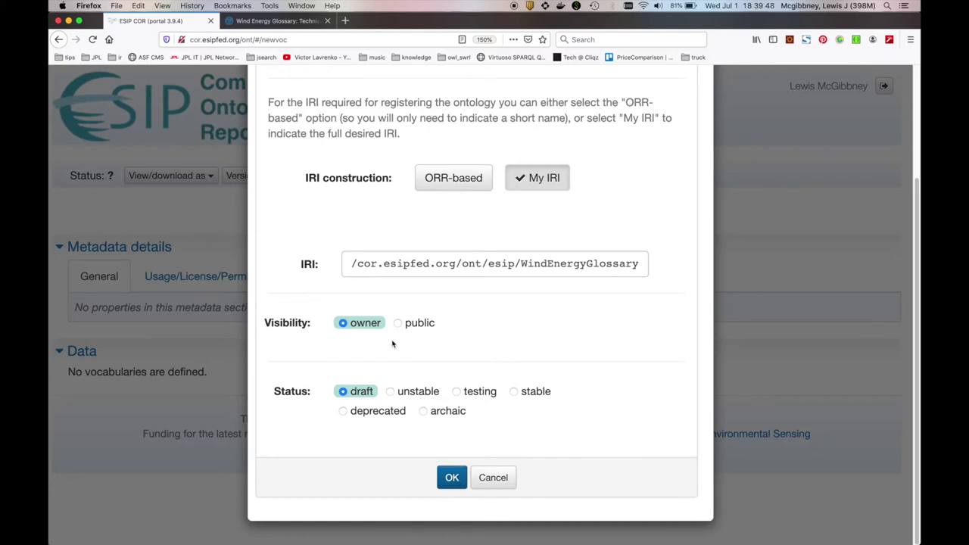
pyautogui.moveTo(382, 326)
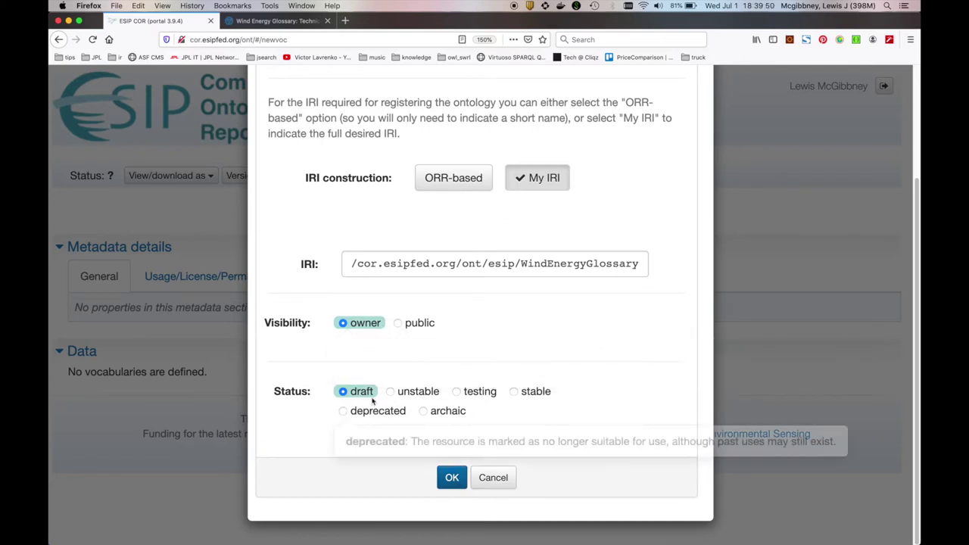
pyautogui.click(452, 478)
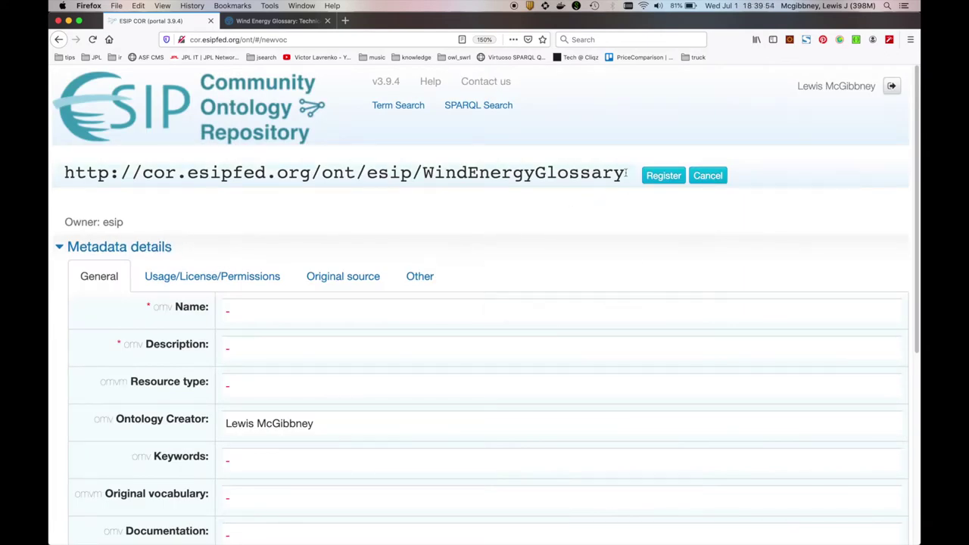
# Select the full WindEnergyGlossary IRI and scroll through the General metadata field labels
pyautogui.moveTo(626, 173); pyautogui.dragTo(67, 164)
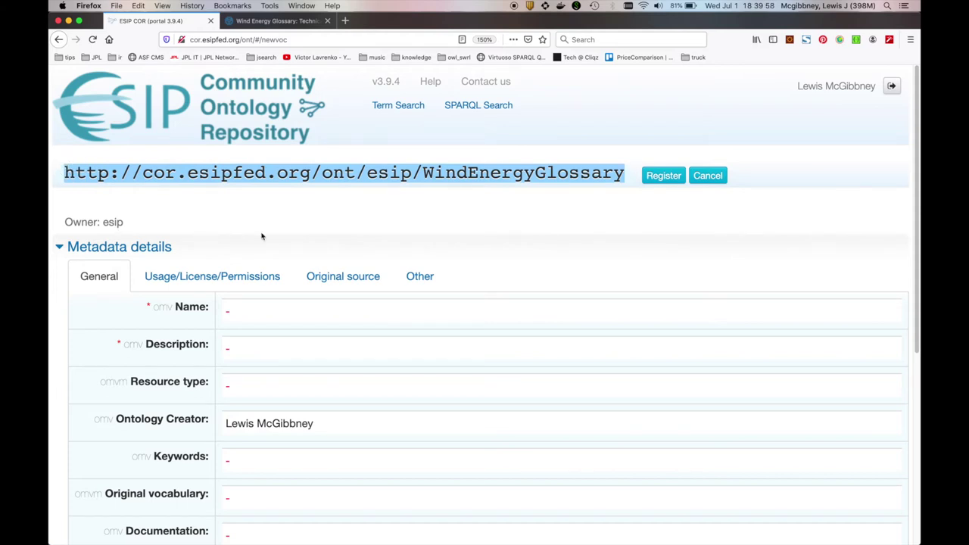
pyautogui.scroll(-1, 262, 237)
pyautogui.scroll(-1, 262, 237)
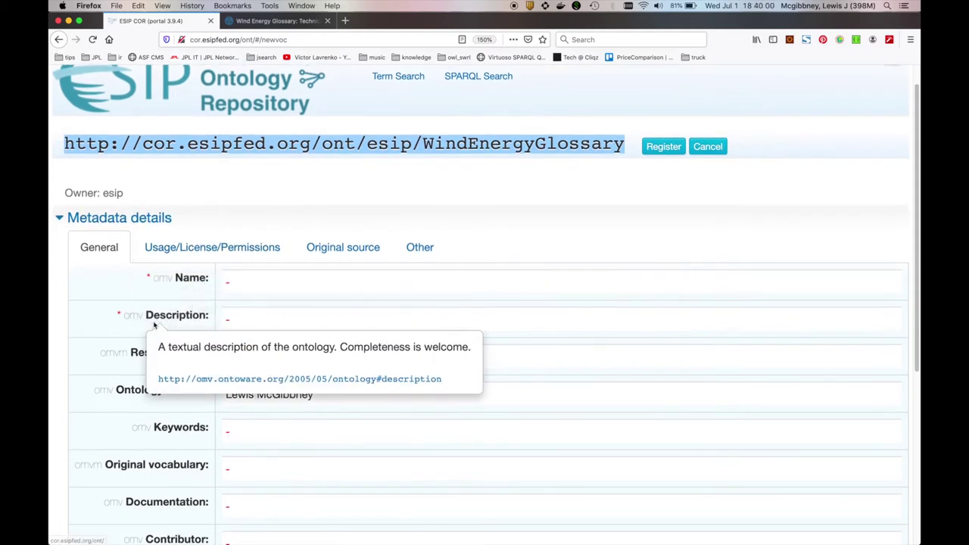
pyautogui.moveTo(157, 254)
pyautogui.scroll(-3, 114, 325)
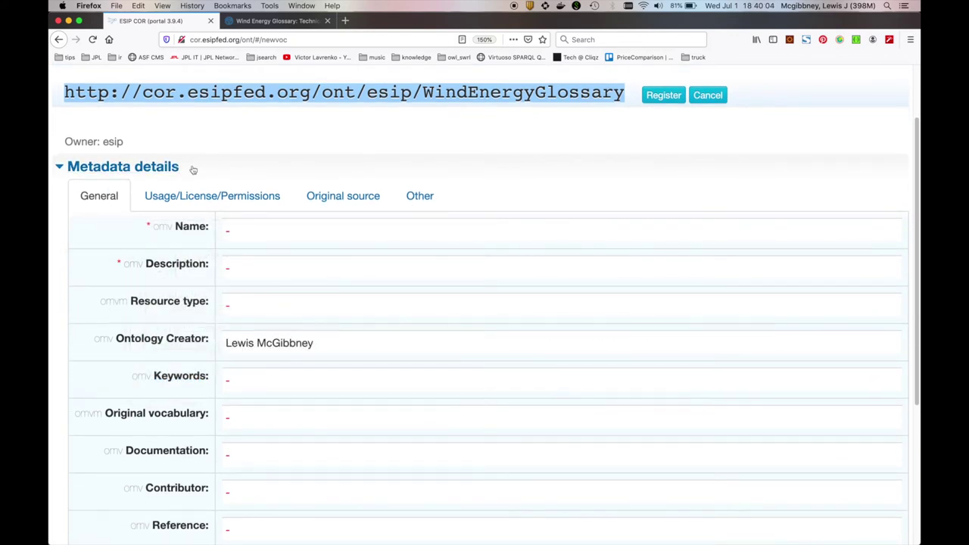
pyautogui.moveTo(110, 198)
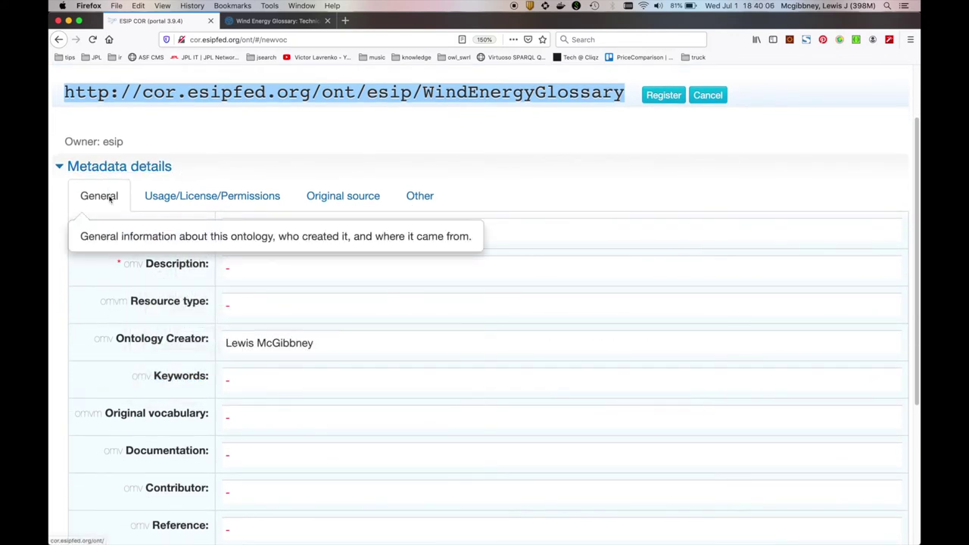
# Browse the usage/license, original source and other metadata sections, then return to General
pyautogui.click(203, 197)
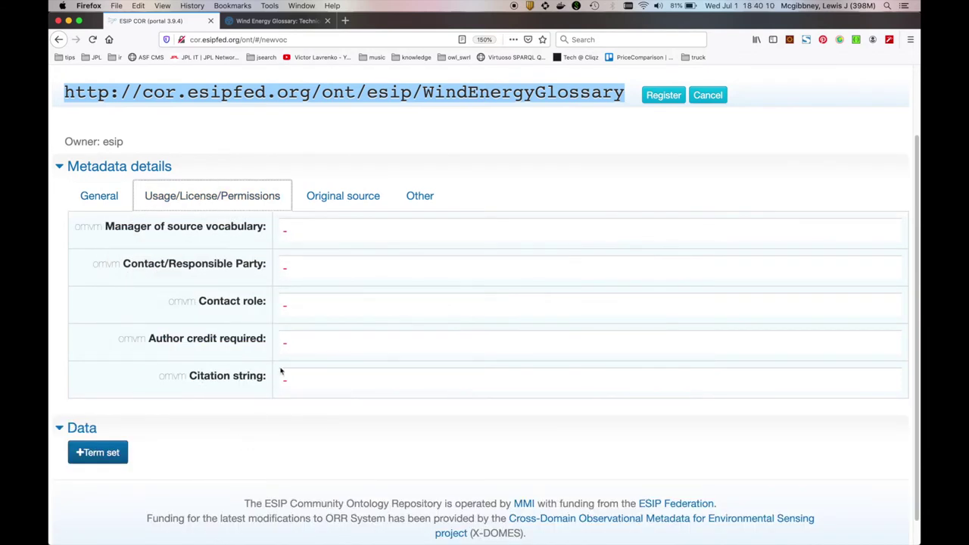
pyautogui.click(347, 200)
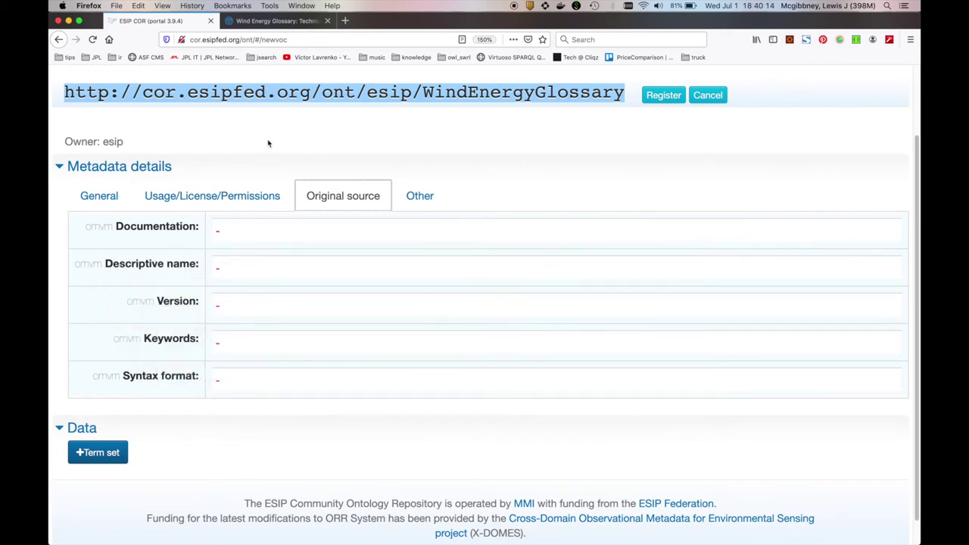
pyautogui.click(273, 21)
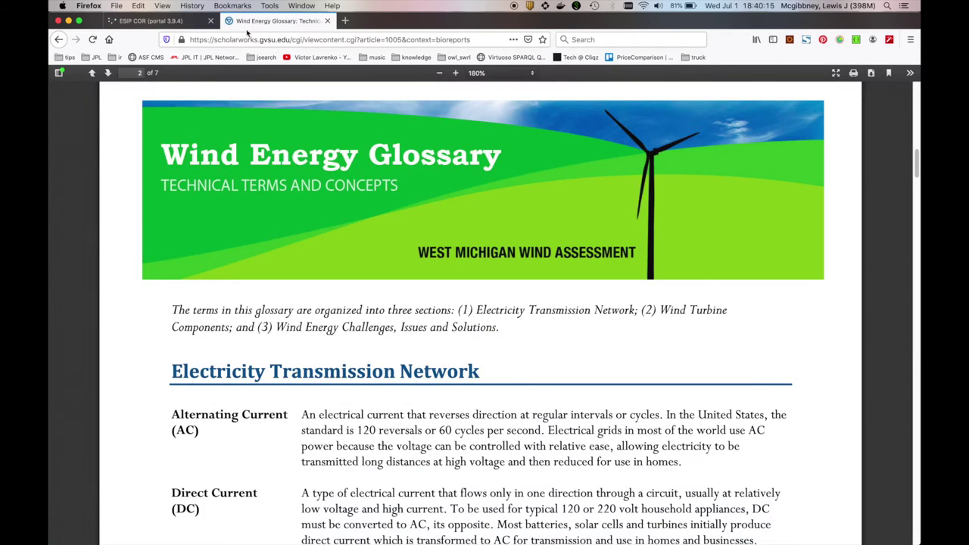
pyautogui.click(169, 21)
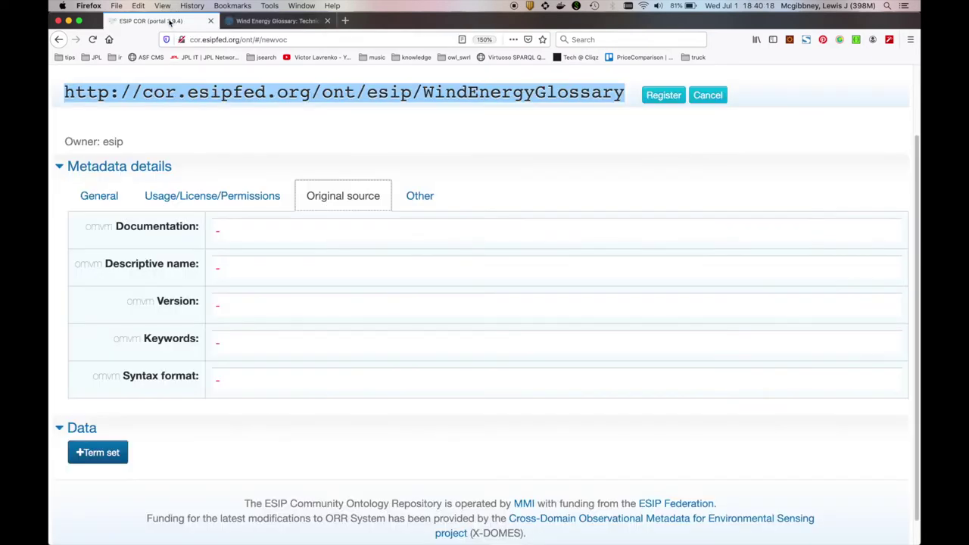
pyautogui.click(421, 196)
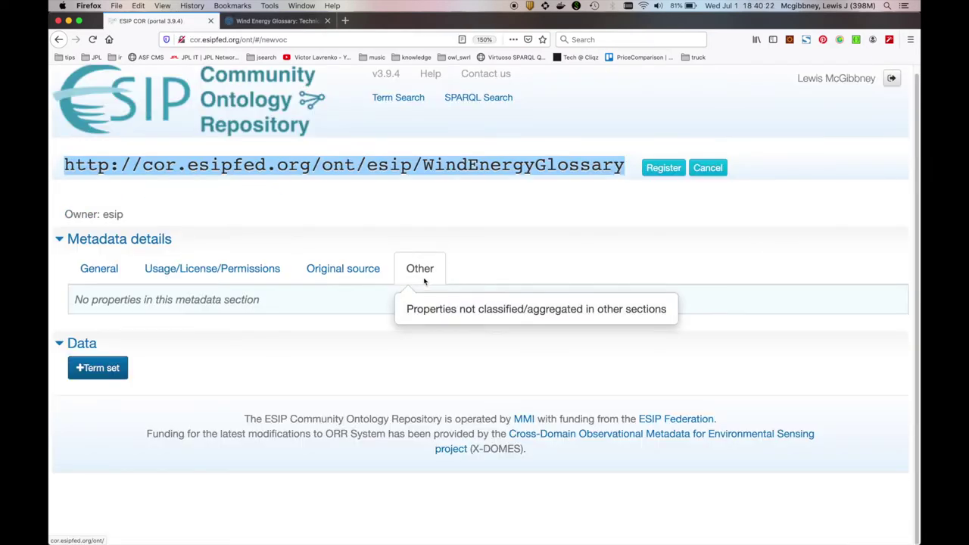
pyautogui.click(108, 270)
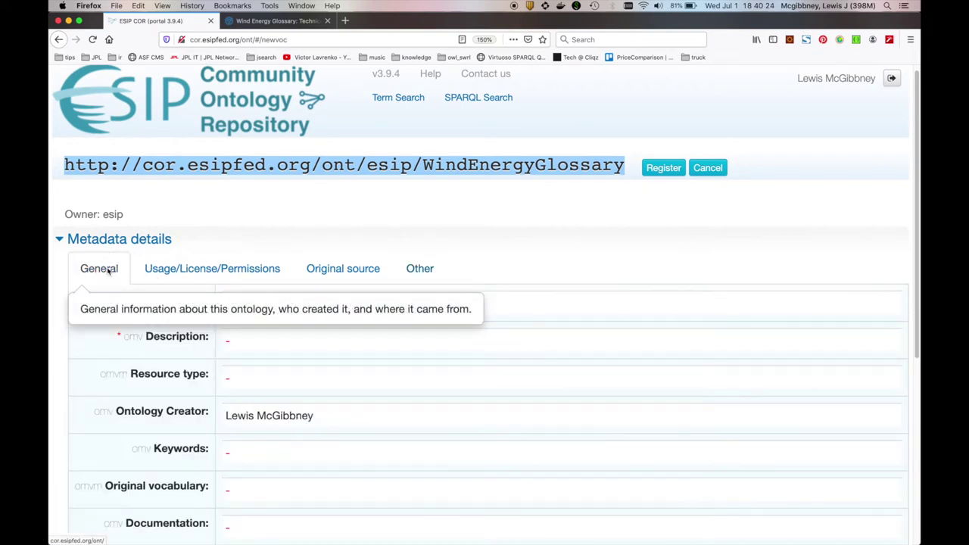
pyautogui.scroll(-3, 314, 228)
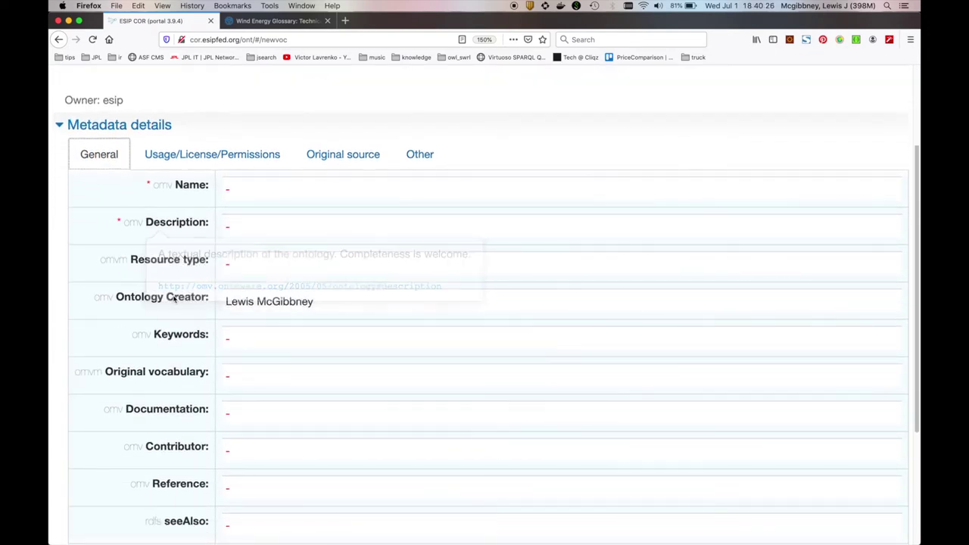
pyautogui.moveTo(164, 312)
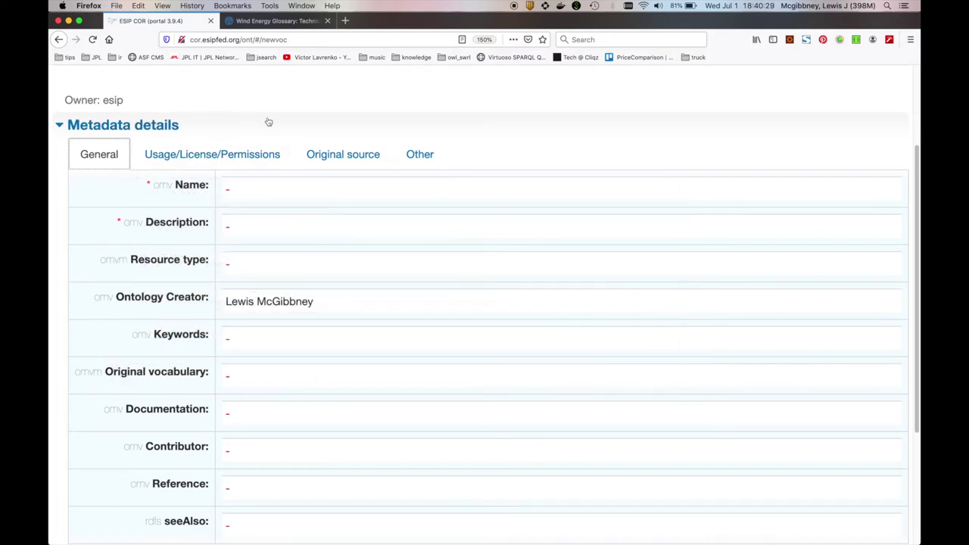
pyautogui.scroll(-1, 268, 122)
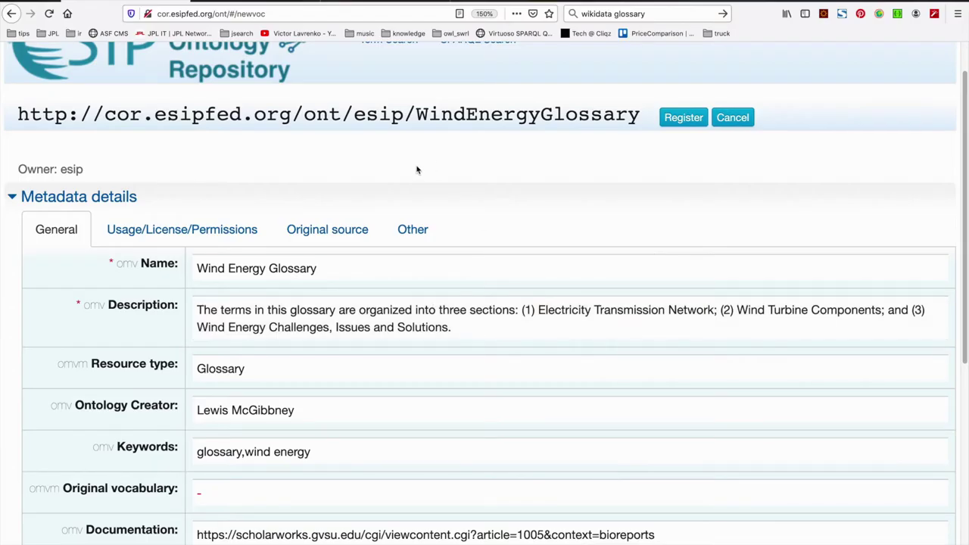
# Copy the report author's name from the glossary PDF citation
pyautogui.scroll(-1, 433, 176)
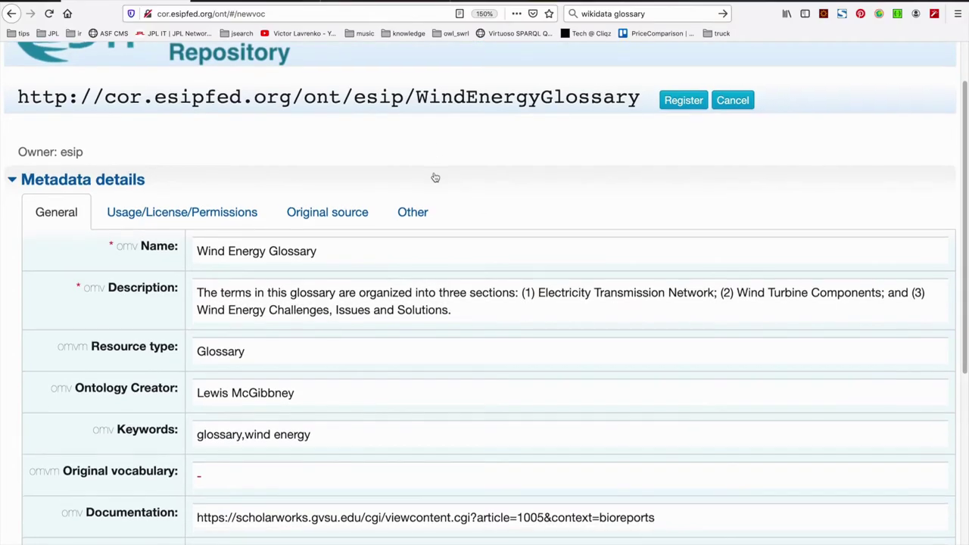
pyautogui.scroll(-2, 435, 177)
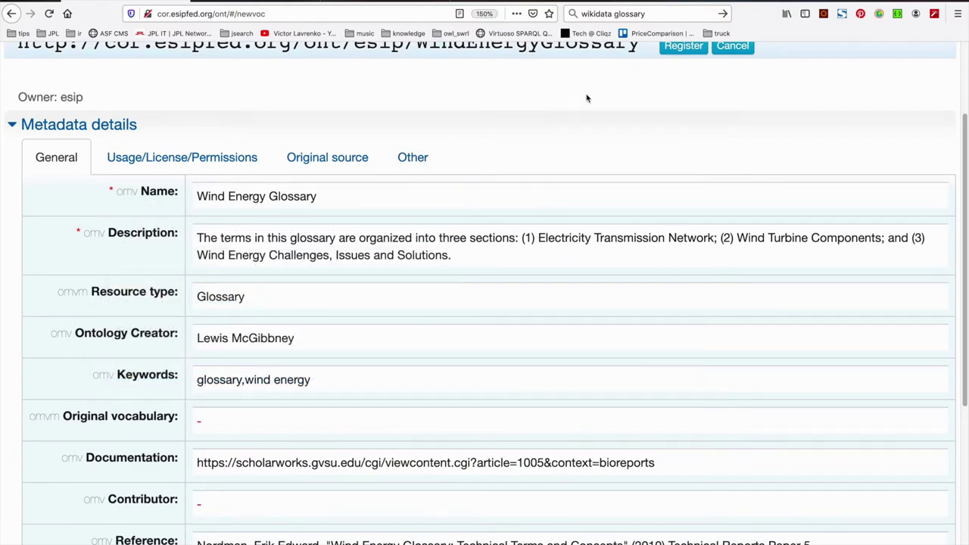
pyautogui.scroll(-2, 586, 99)
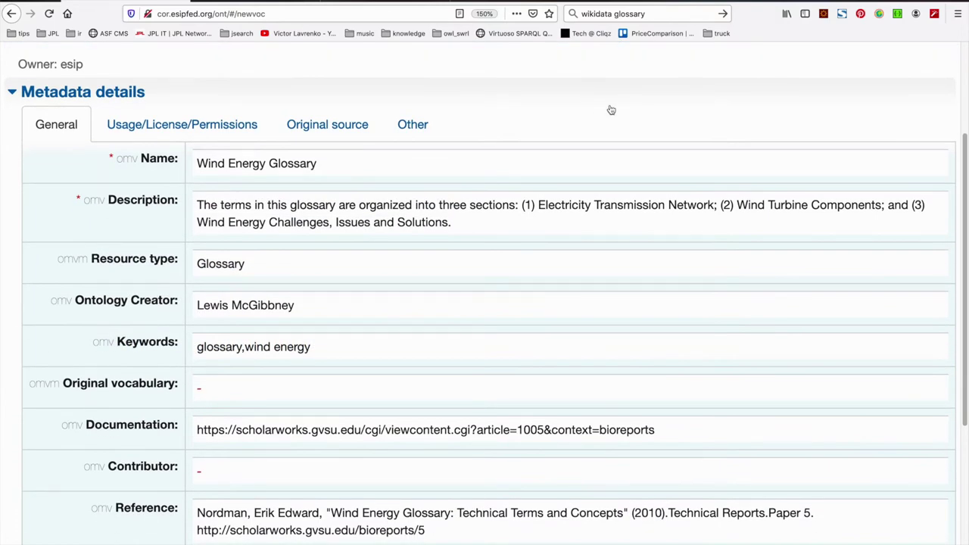
pyautogui.scroll(-2, 610, 110)
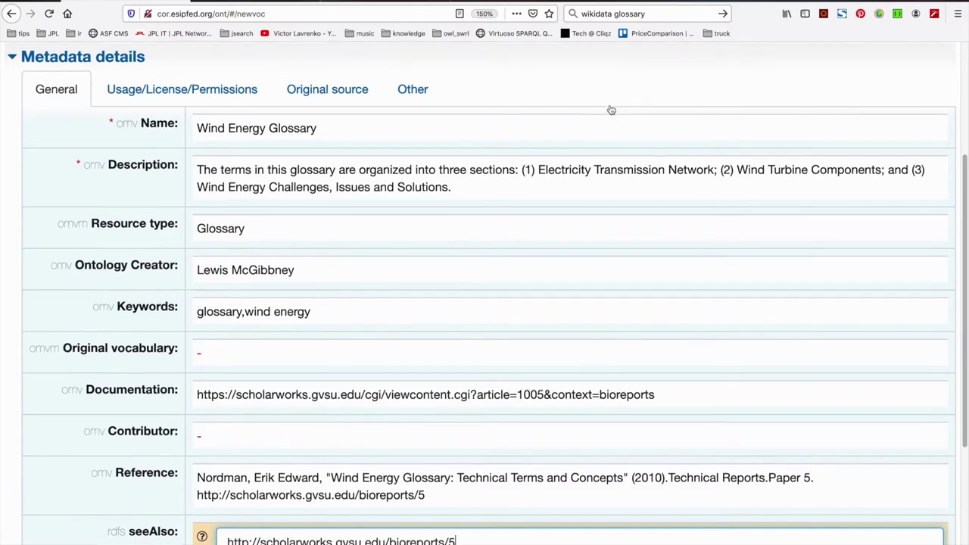
pyautogui.click(292, 430)
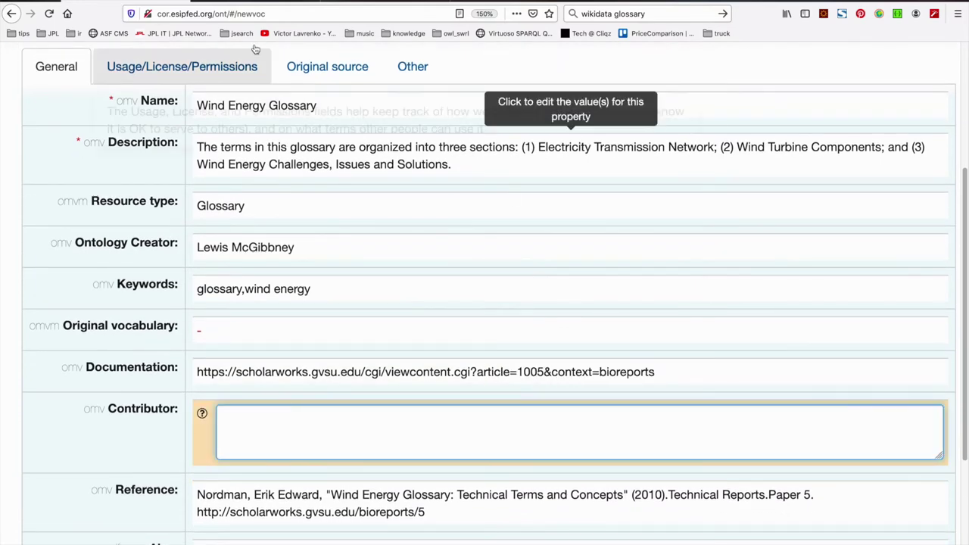
pyautogui.click(257, 3)
pyautogui.click(341, 379)
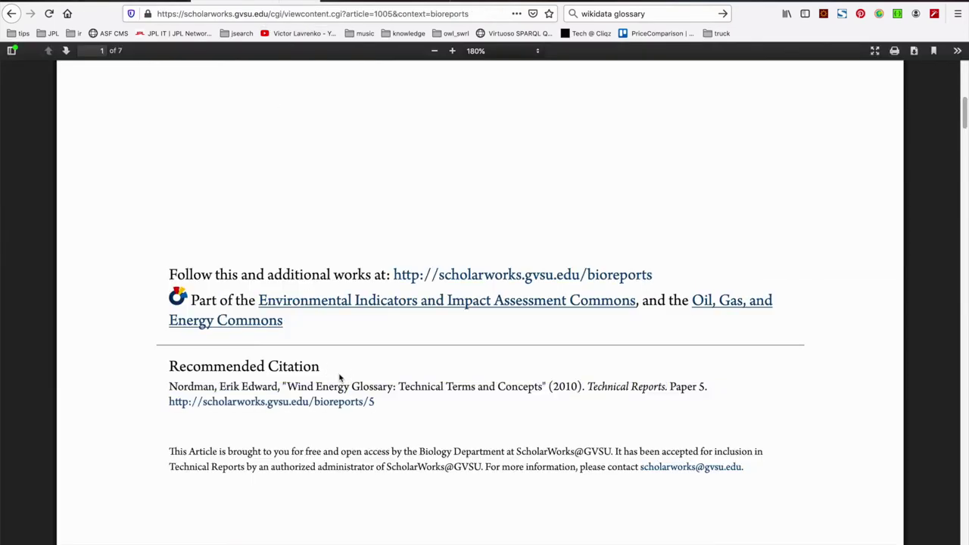
pyautogui.moveTo(170, 386); pyautogui.dragTo(281, 387)
pyautogui.hotkey('ctrl', 'c')
pyautogui.click(139, 3)
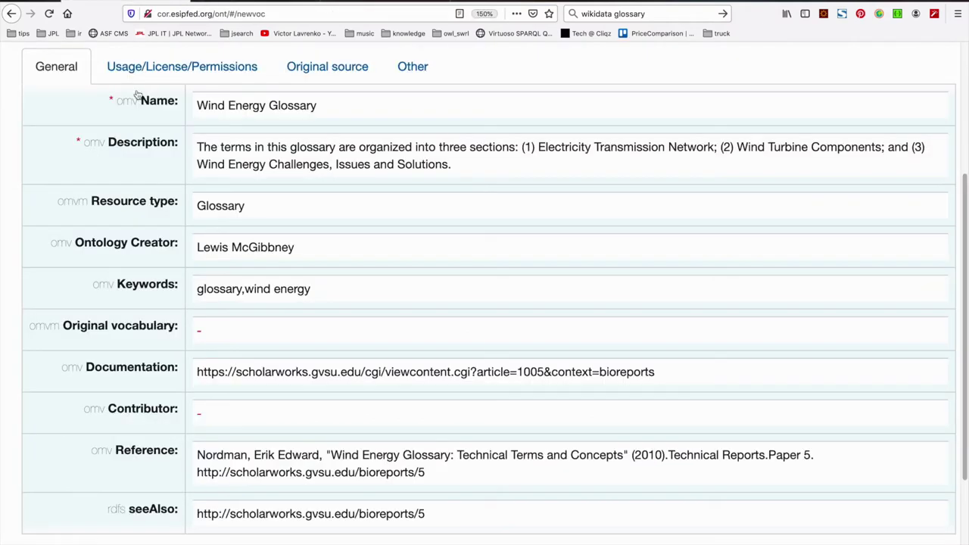
# Paste the author into Contributor and reorder it to first-name last-name order
pyautogui.click(229, 421)
pyautogui.hotkey('ctrl', 'v')
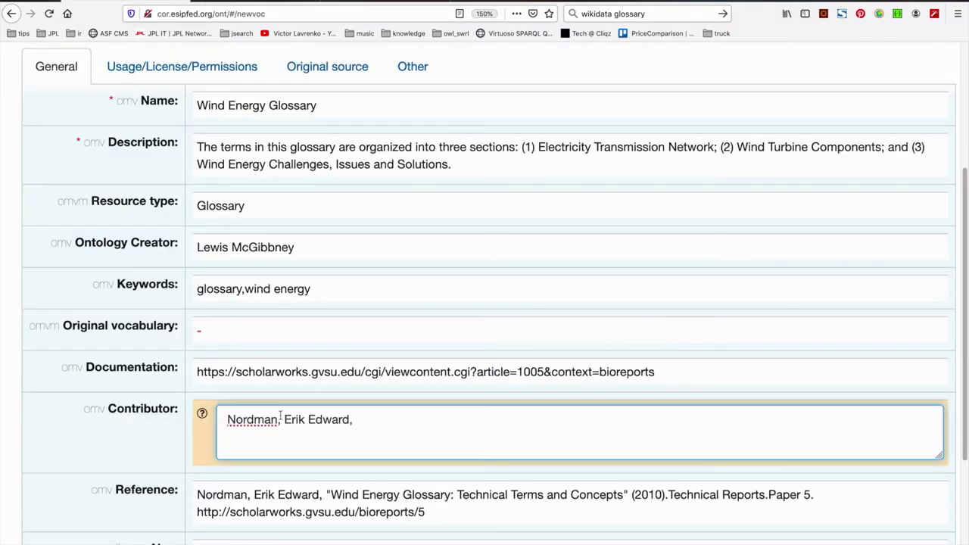
pyautogui.moveTo(284, 420); pyautogui.dragTo(224, 418)
pyautogui.press('BackSpace')
pyautogui.press('BackSpace')
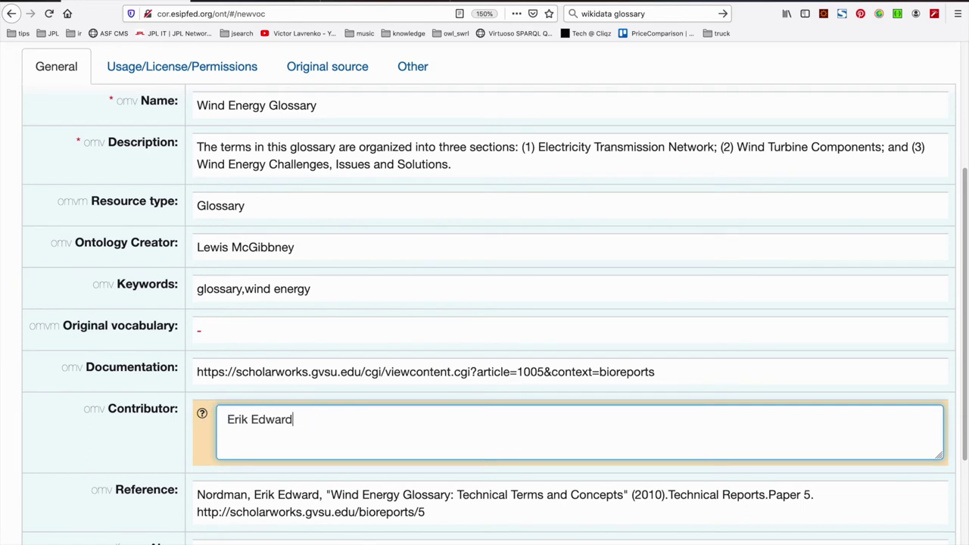
pyautogui.write('Nordman,')
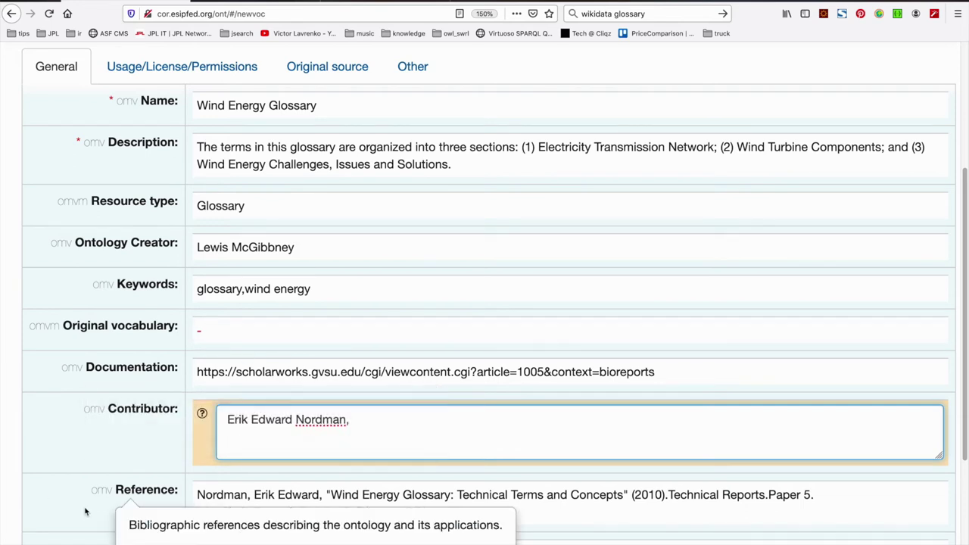
pyautogui.press('BackSpace')
pyautogui.press('BackSpace')
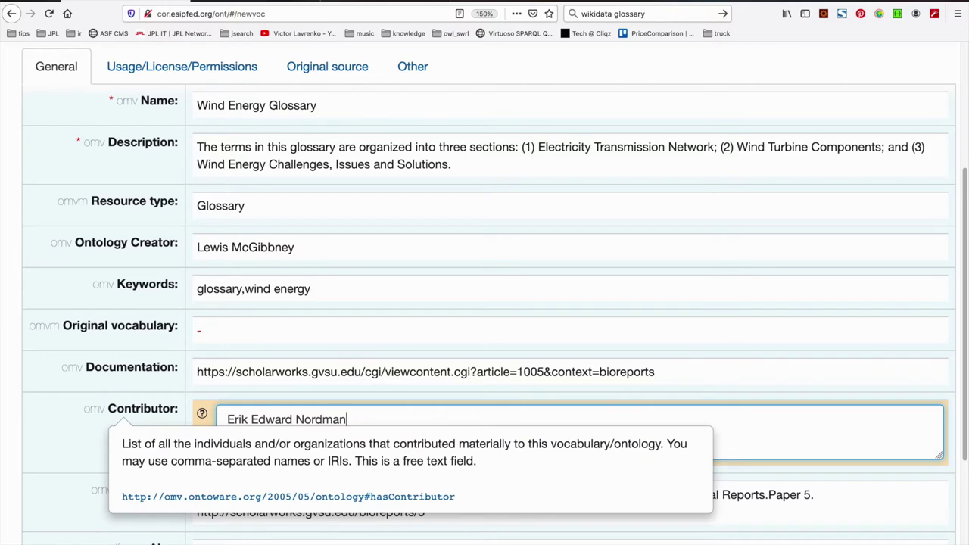
pyautogui.scroll(-3, 74, 490)
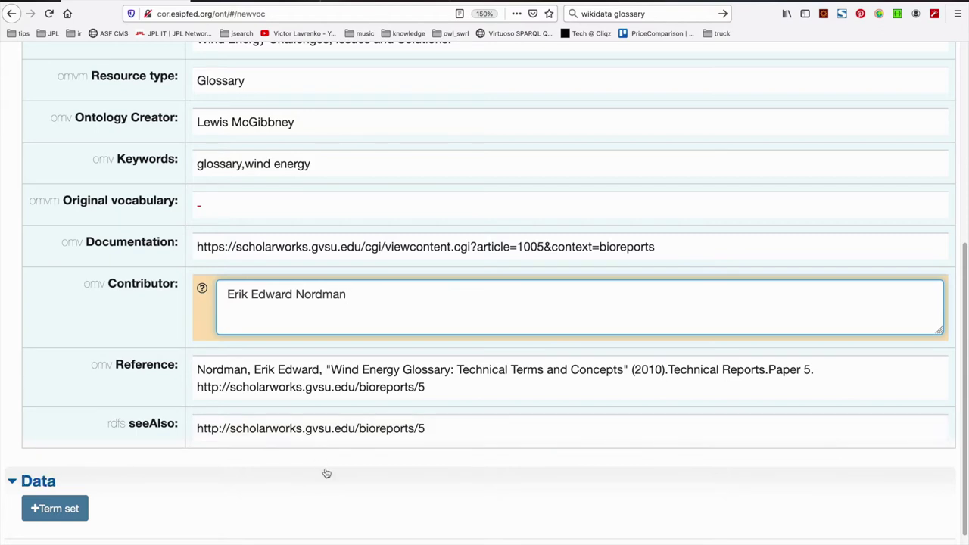
pyautogui.click(282, 471)
pyautogui.moveTo(128, 391)
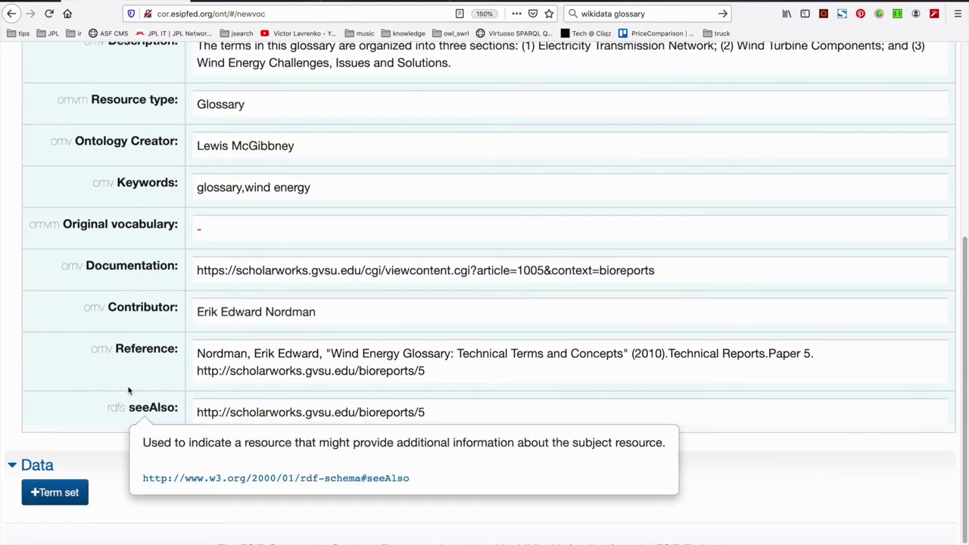
pyautogui.scroll(3, 128, 391)
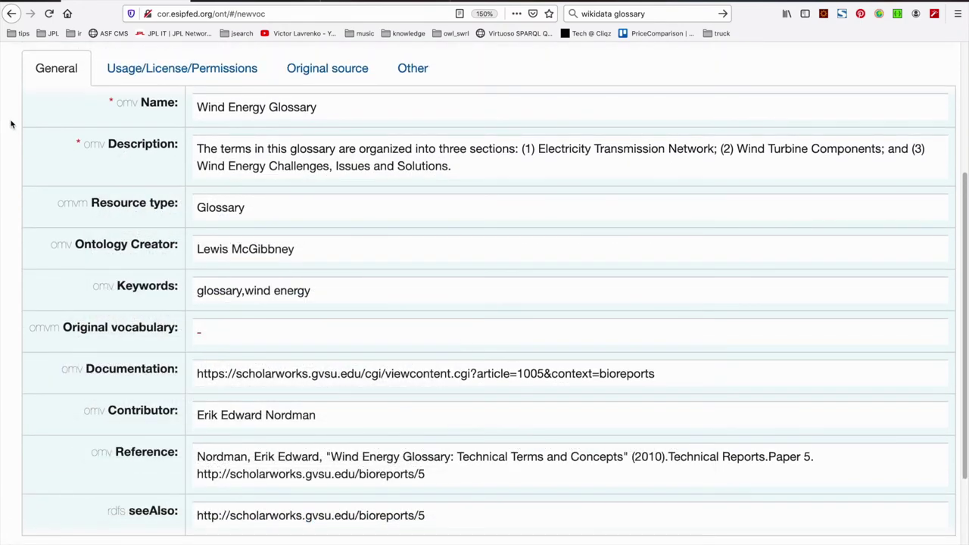
pyautogui.scroll(5, 11, 123)
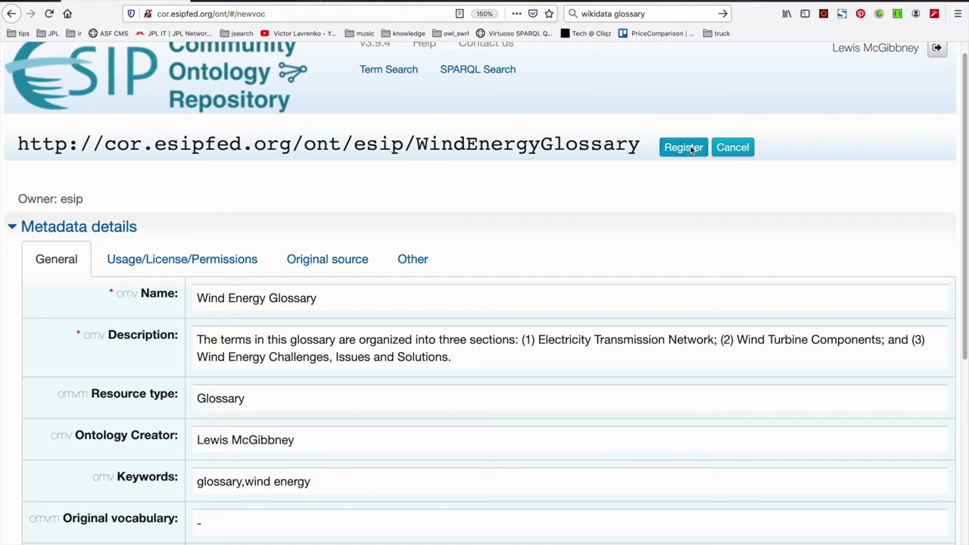
pyautogui.click(683, 148)
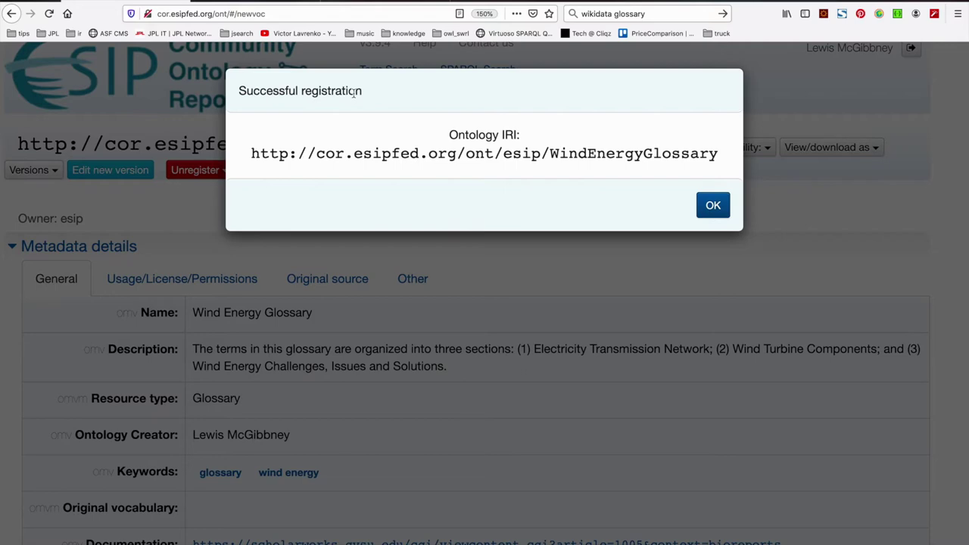
# Dismiss the successful registration message
pyautogui.click(712, 207)
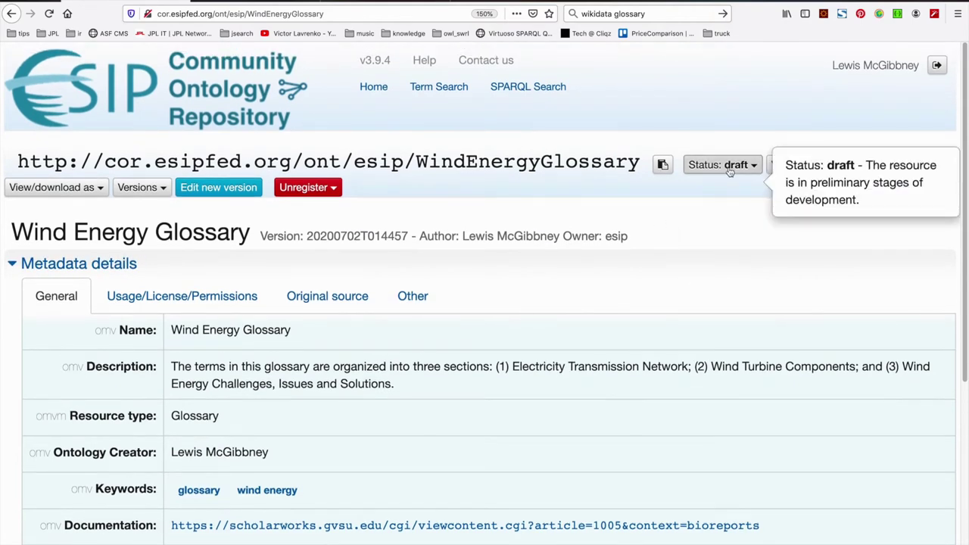
pyautogui.scroll(-4, 570, 300)
pyautogui.scroll(4, 569, 299)
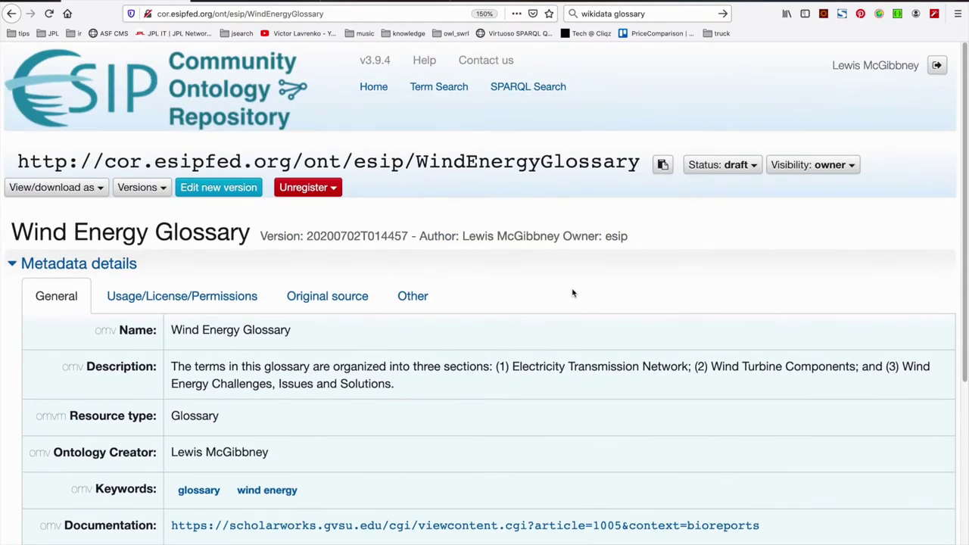
# Reopen the vocabulary's address in a new tab and list its versions
pyautogui.click(347, 11)
pyautogui.hotkey('ctrl', 'c')
pyautogui.hotkey('ctrl', 't')
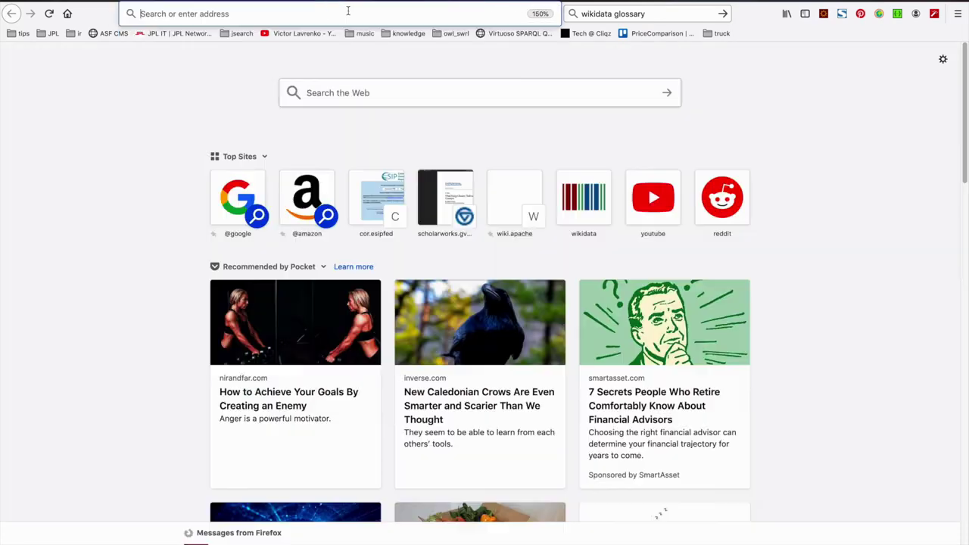
pyautogui.hotkey('ctrl', 'v')
pyautogui.press('Return')
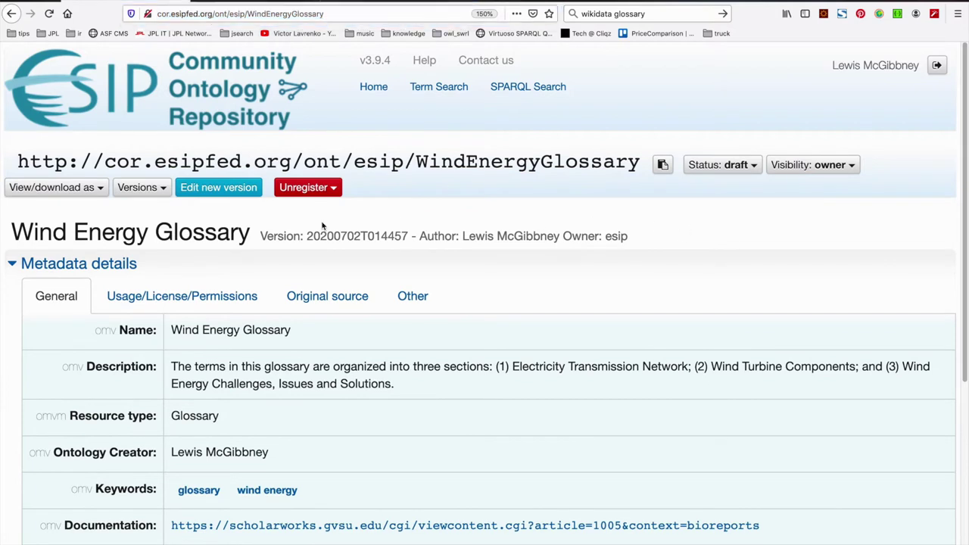
pyautogui.click(160, 194)
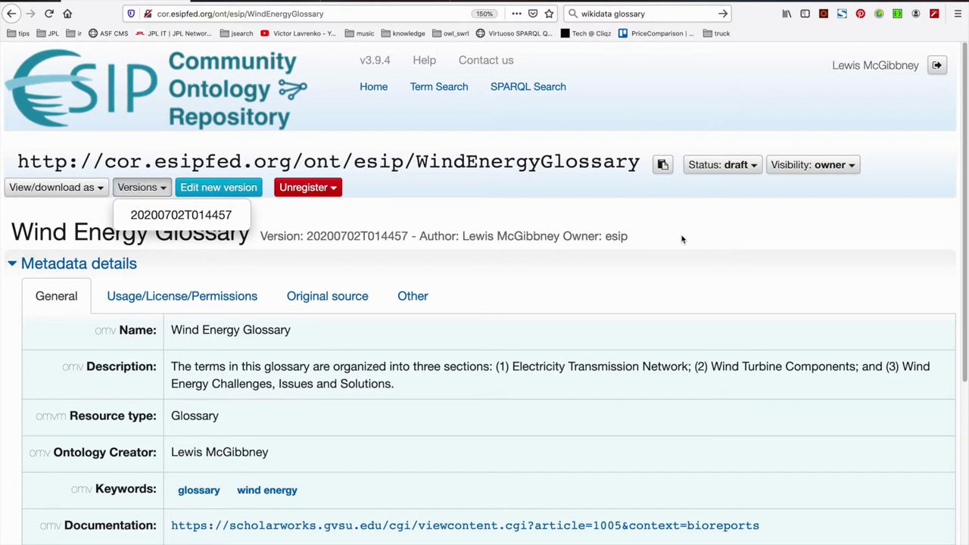
pyautogui.click(748, 168)
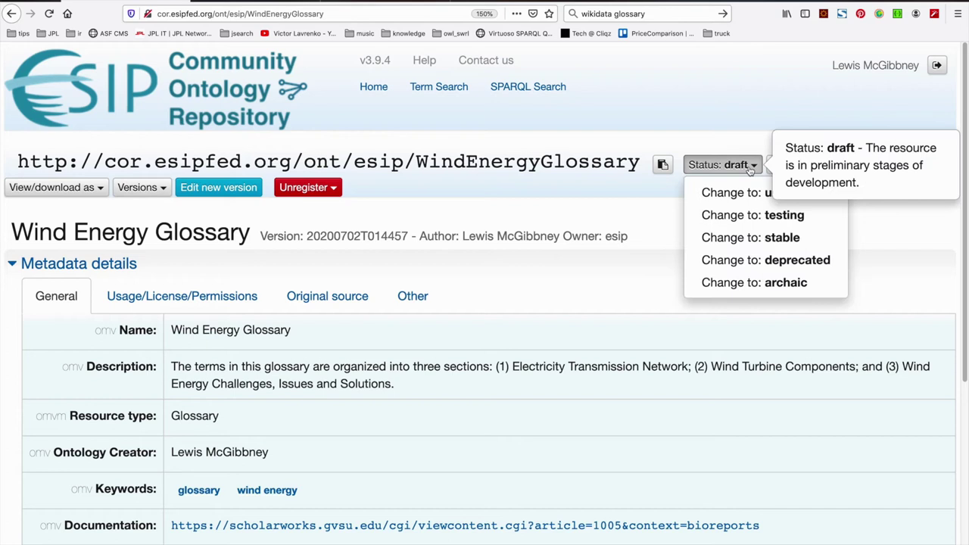
pyautogui.click(632, 216)
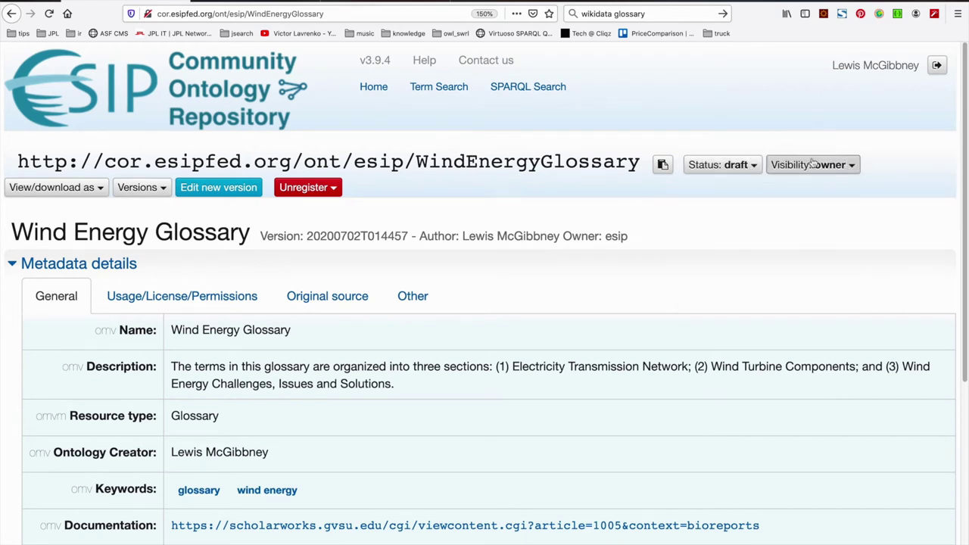
pyautogui.click(810, 164)
pyautogui.click(633, 227)
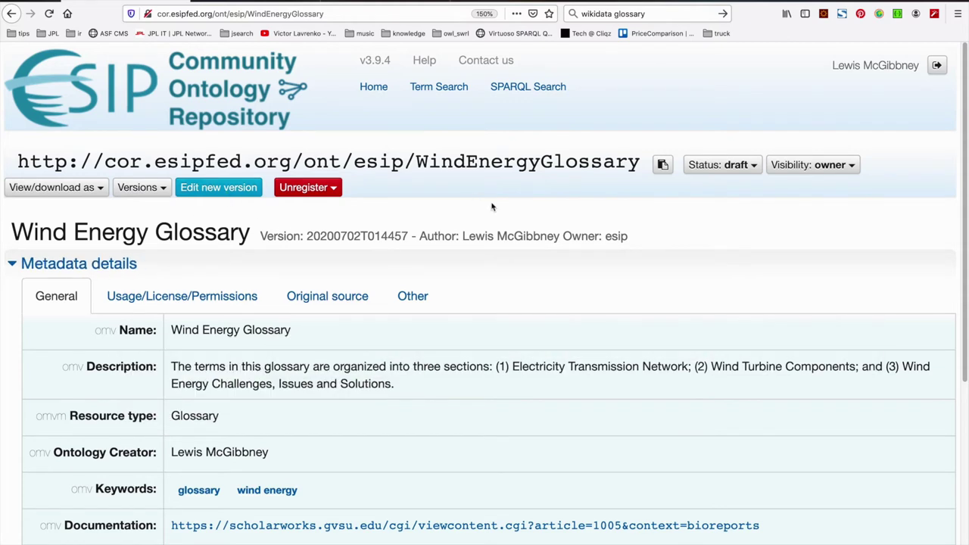
pyautogui.click(100, 191)
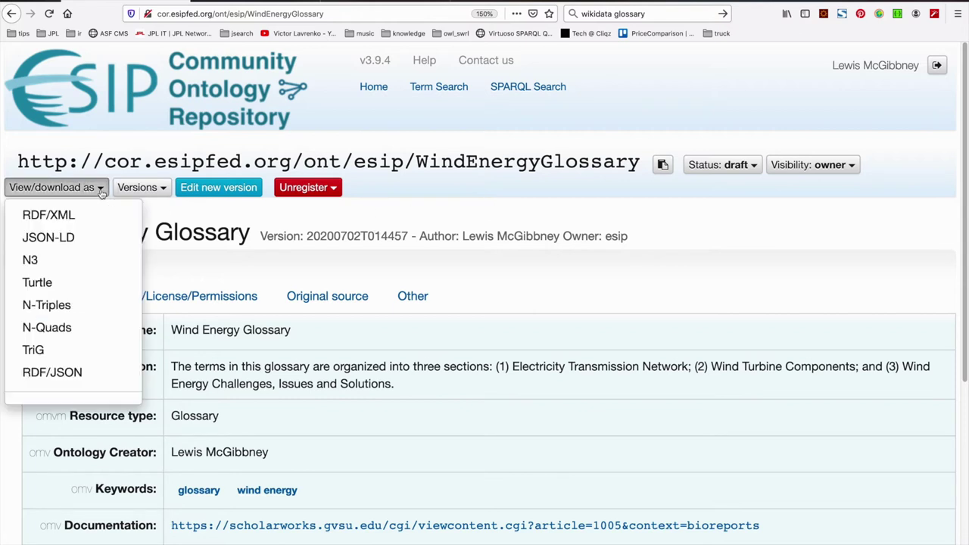
pyautogui.click(494, 216)
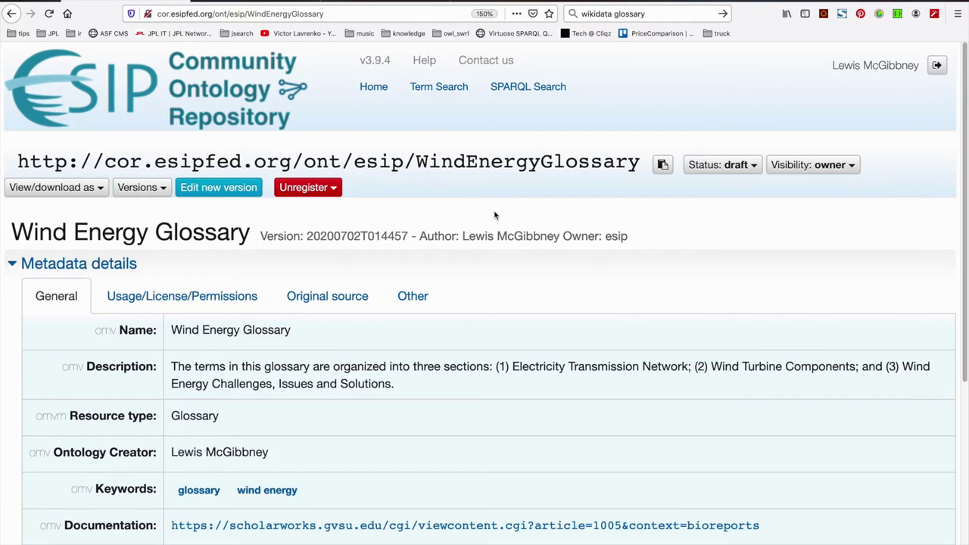
pyautogui.scroll(-5, 494, 216)
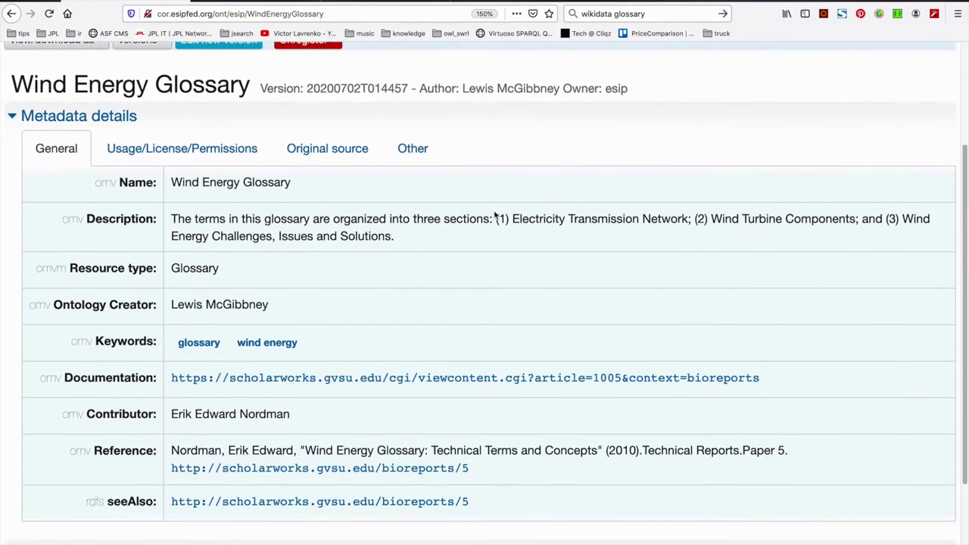
pyautogui.scroll(-4, 495, 215)
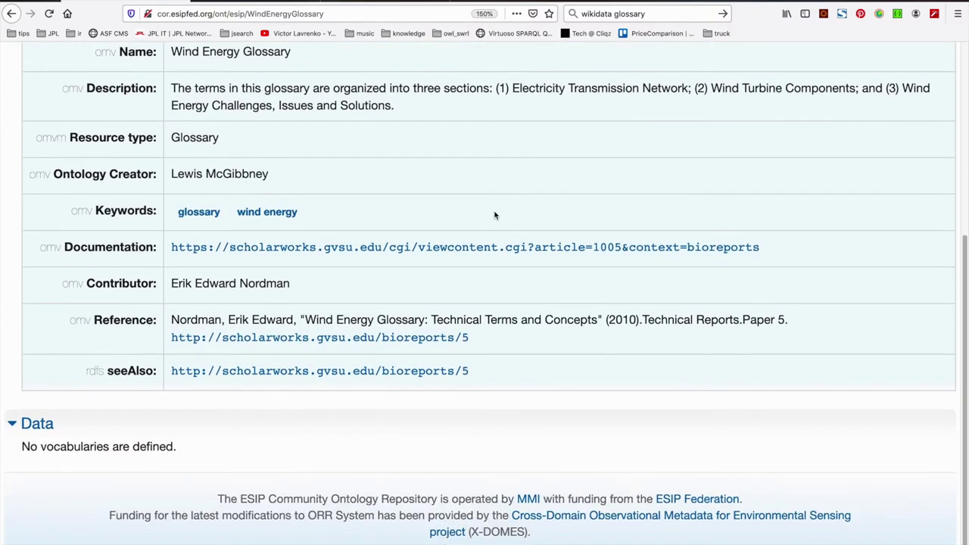
pyautogui.click(14, 426)
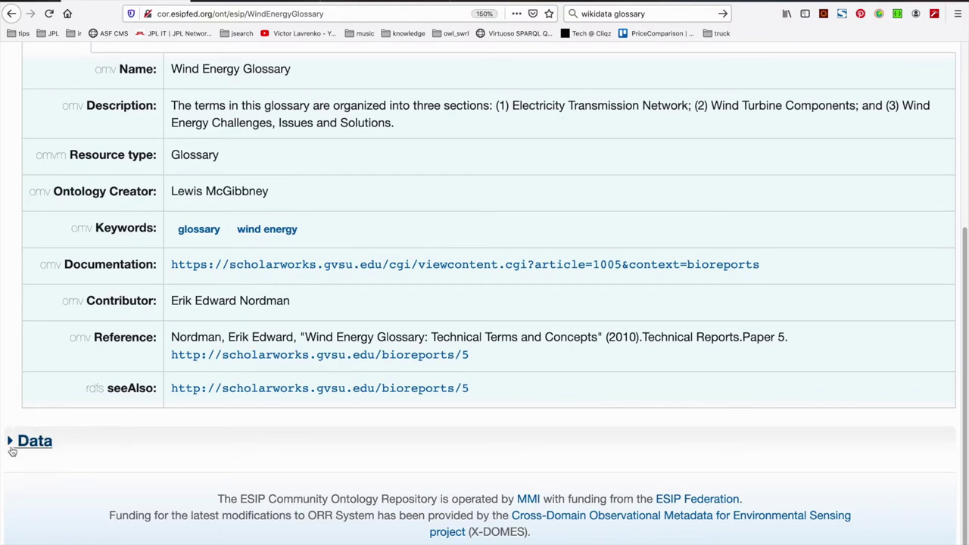
pyautogui.click(12, 445)
pyautogui.scroll(8, 182, 460)
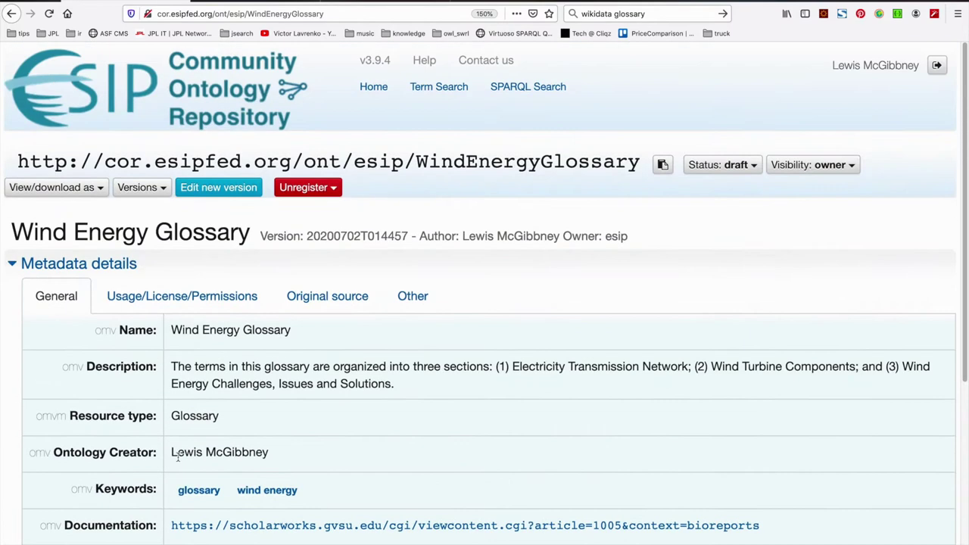
# Start a new editable version of the Wind Energy Glossary and add a term set in its Data section
pyautogui.click(236, 194)
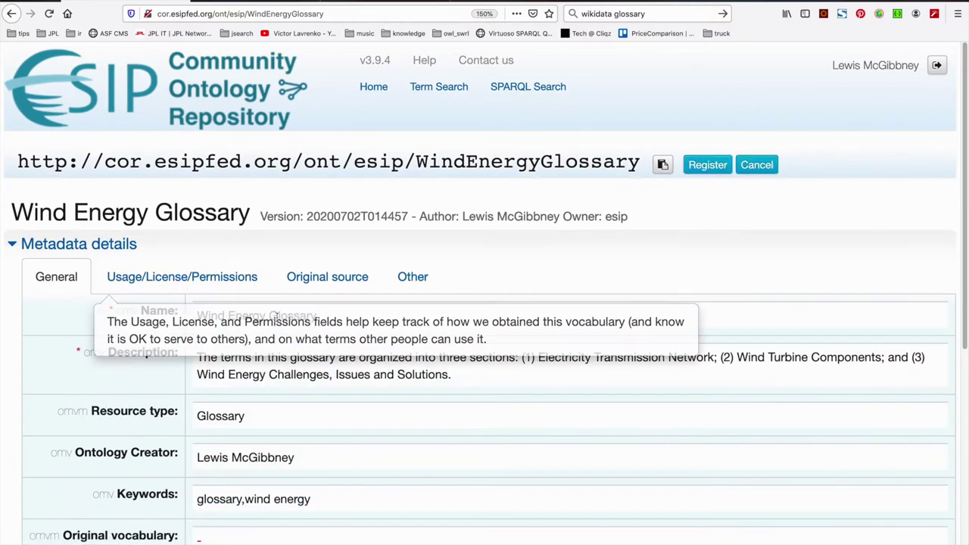
pyautogui.scroll(-2, 277, 322)
pyautogui.scroll(-6, 277, 322)
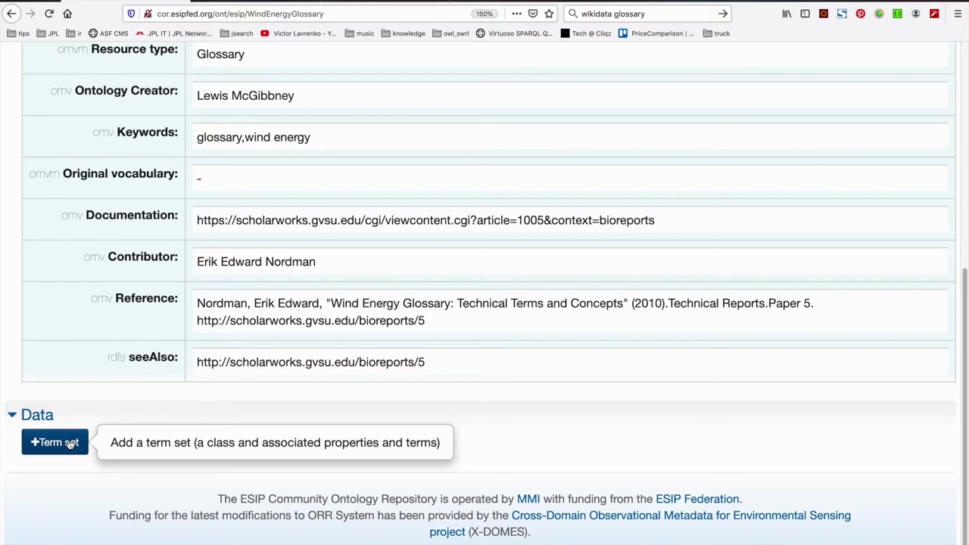
pyautogui.click(70, 443)
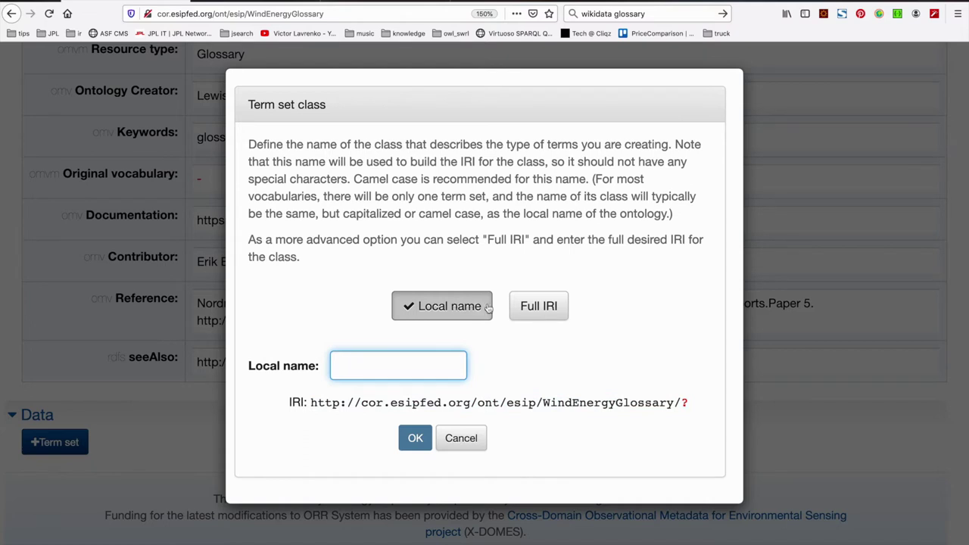
# Try Full IRI naming for the term set class, revert to Local name, and go to the glossary PDF
pyautogui.click(541, 309)
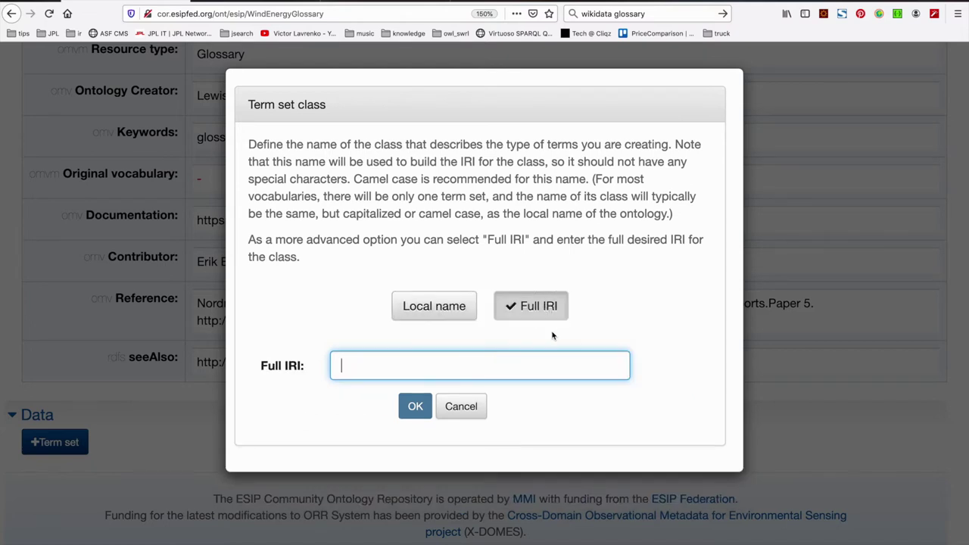
pyautogui.click(460, 309)
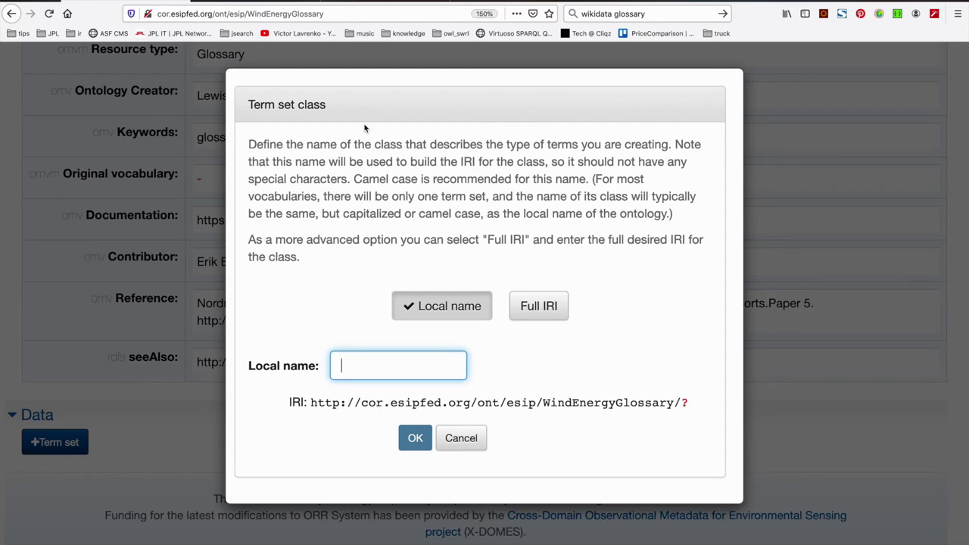
pyautogui.hotkey('ctrl', 'Tab')
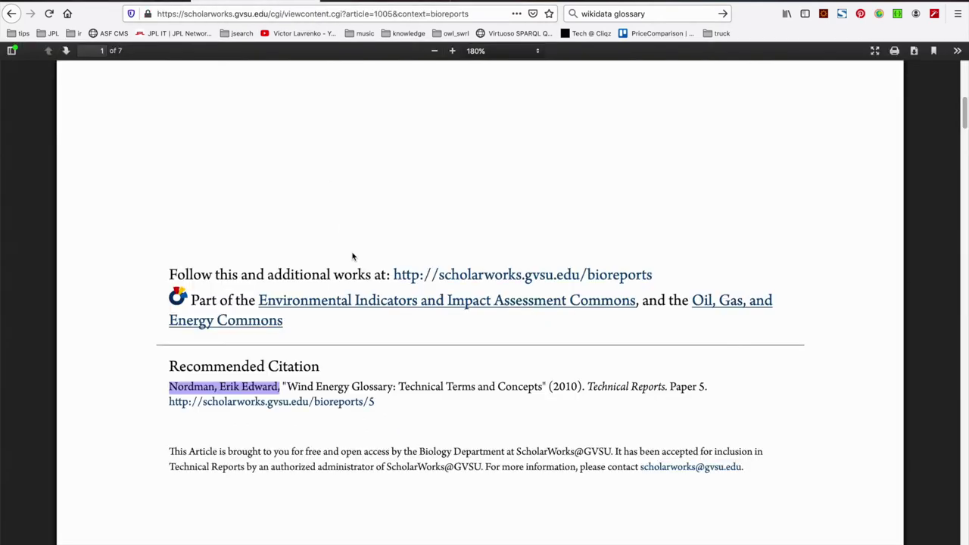
# Browse the glossary PDF and select the Electricity Transmission Network heading
pyautogui.scroll(3, 352, 256)
pyautogui.scroll(-6, 352, 255)
pyautogui.scroll(-5, 352, 256)
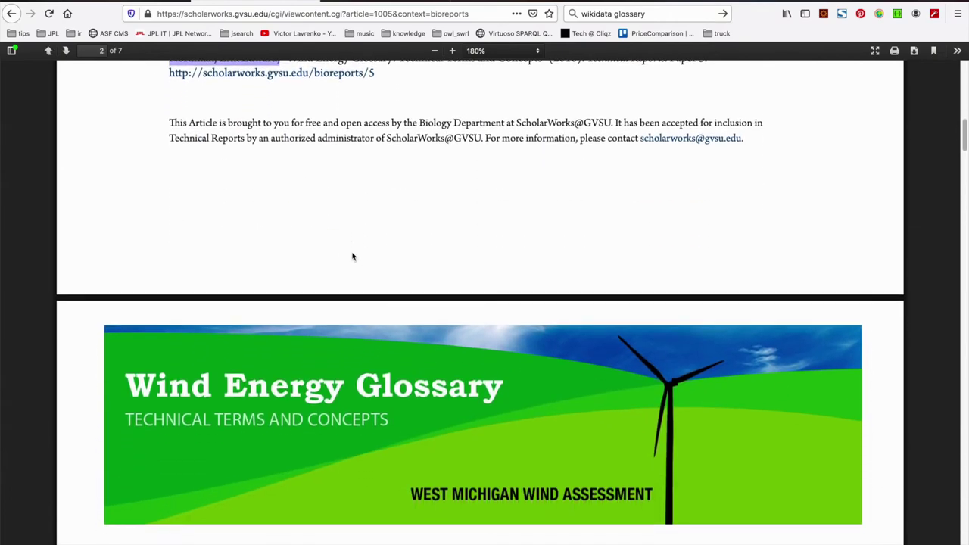
pyautogui.scroll(-3, 352, 256)
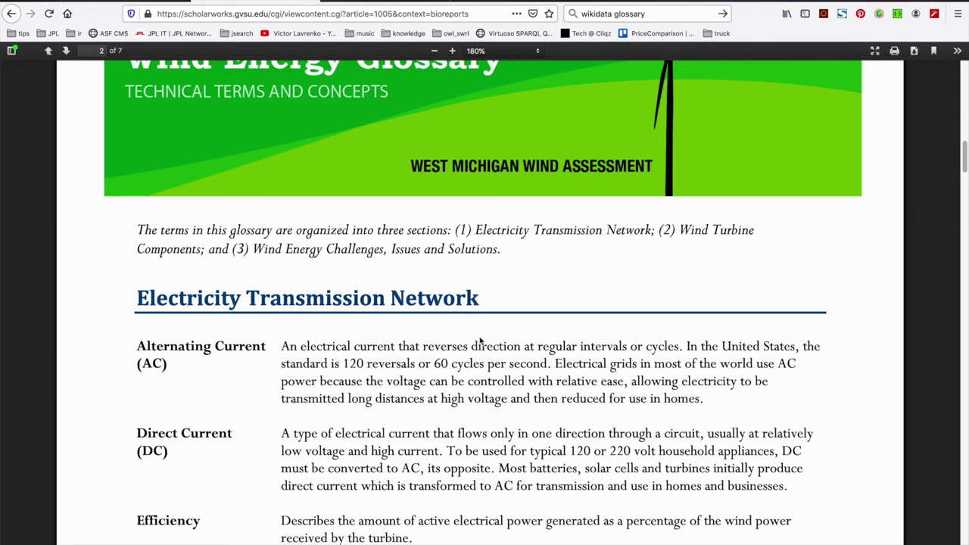
pyautogui.scroll(-3, 480, 341)
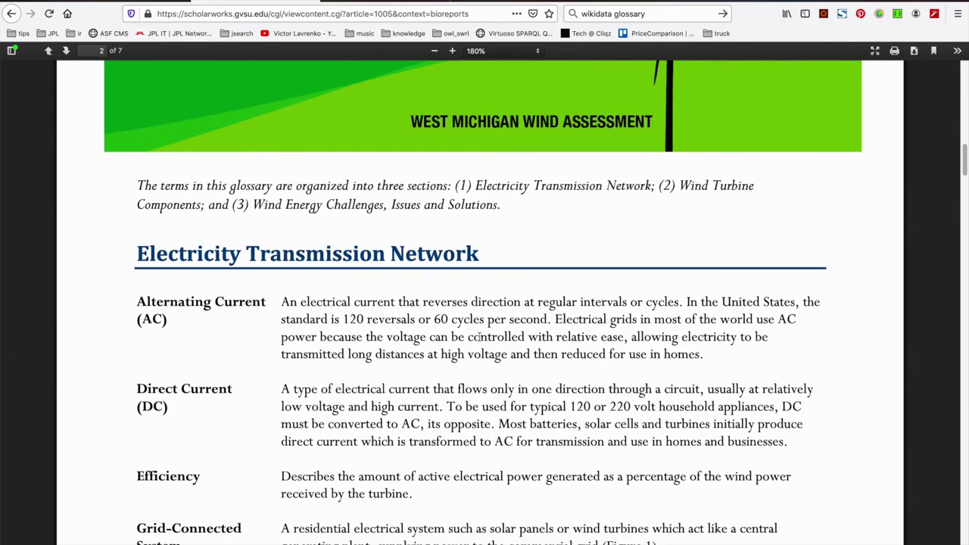
pyautogui.scroll(-15, 479, 337)
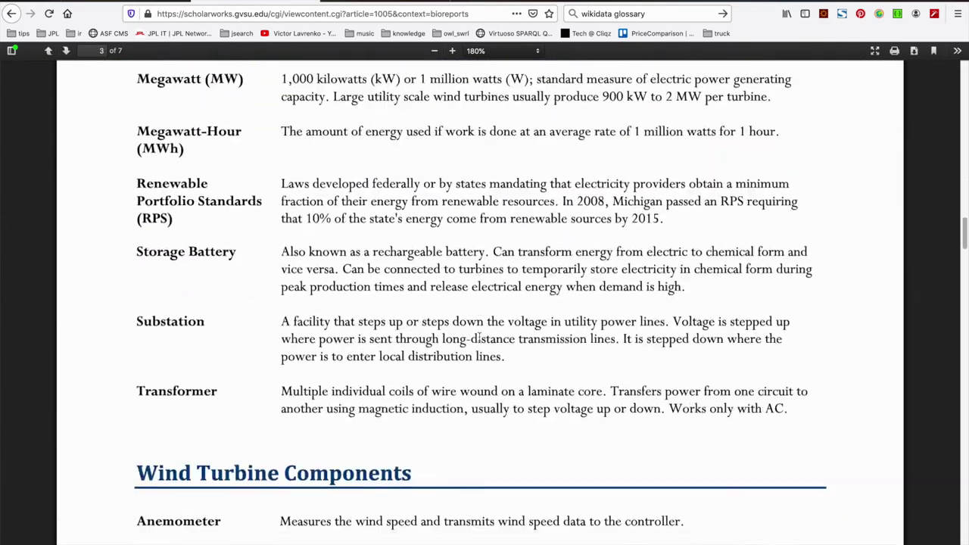
pyautogui.scroll(-1, 480, 336)
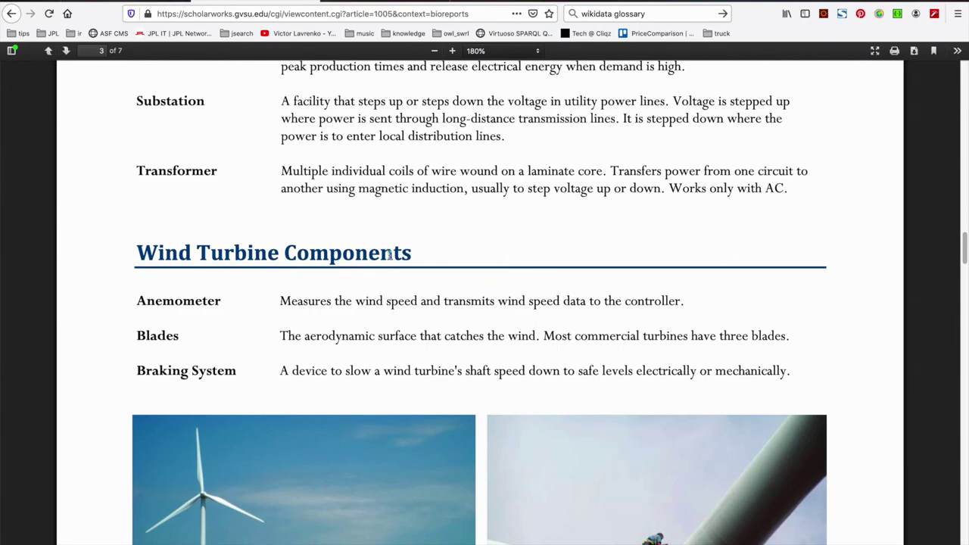
pyautogui.scroll(-12, 450, 362)
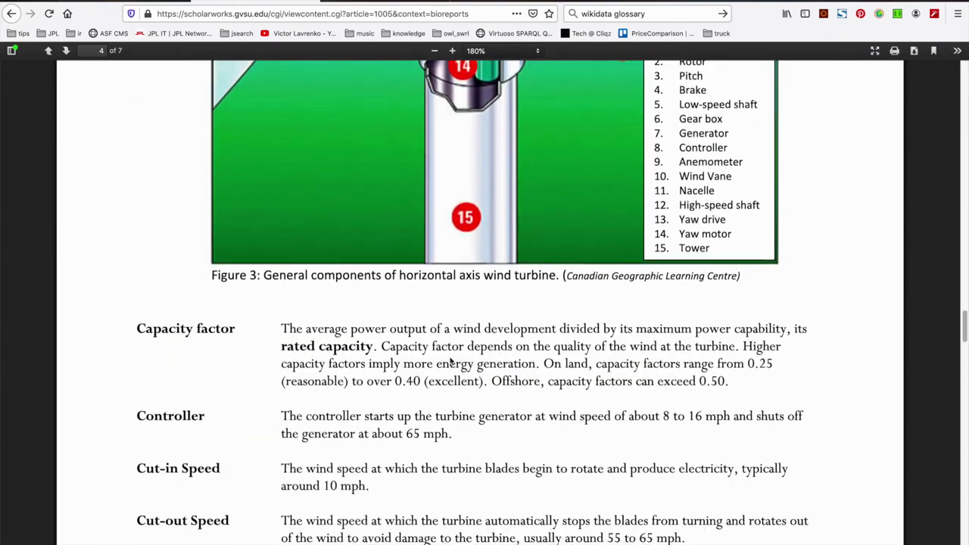
pyautogui.scroll(-20, 450, 362)
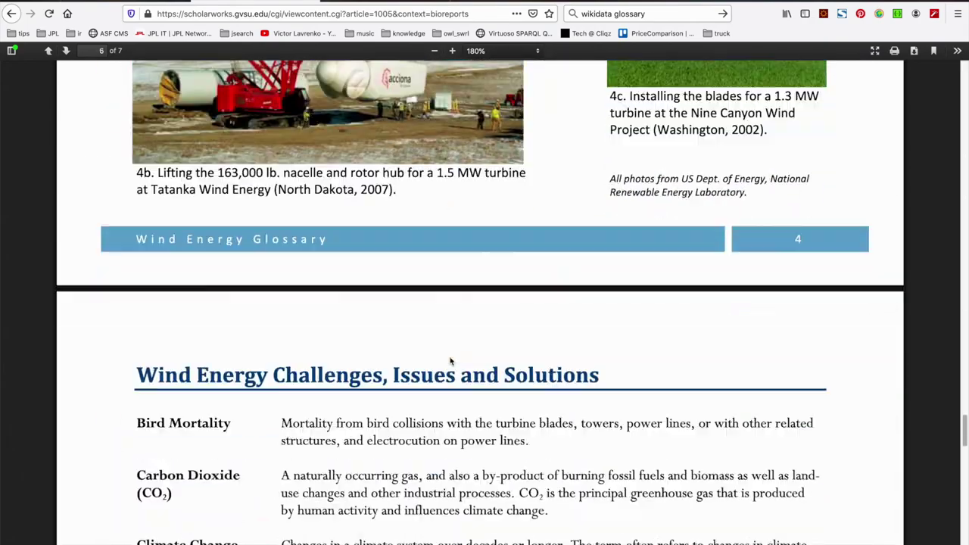
pyautogui.scroll(-5, 450, 362)
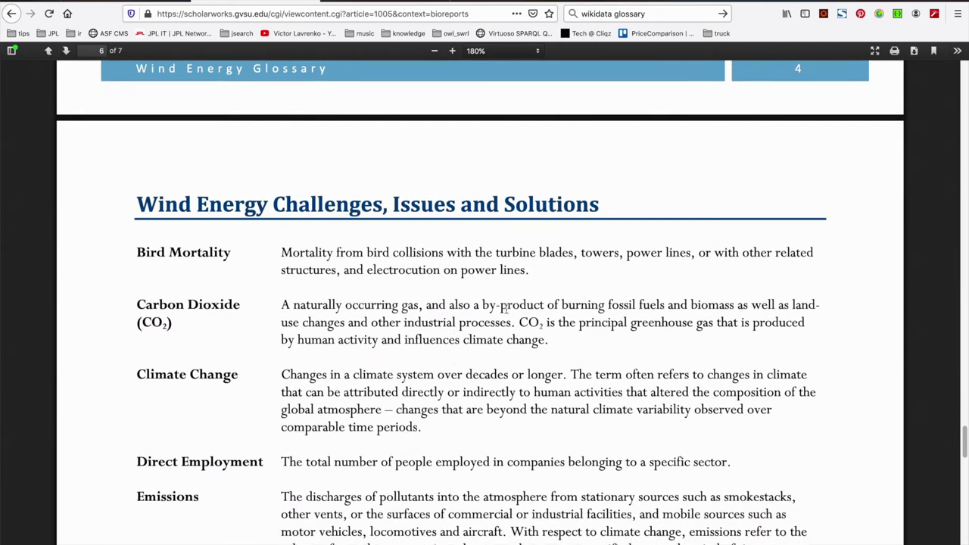
pyautogui.scroll(-1, 504, 310)
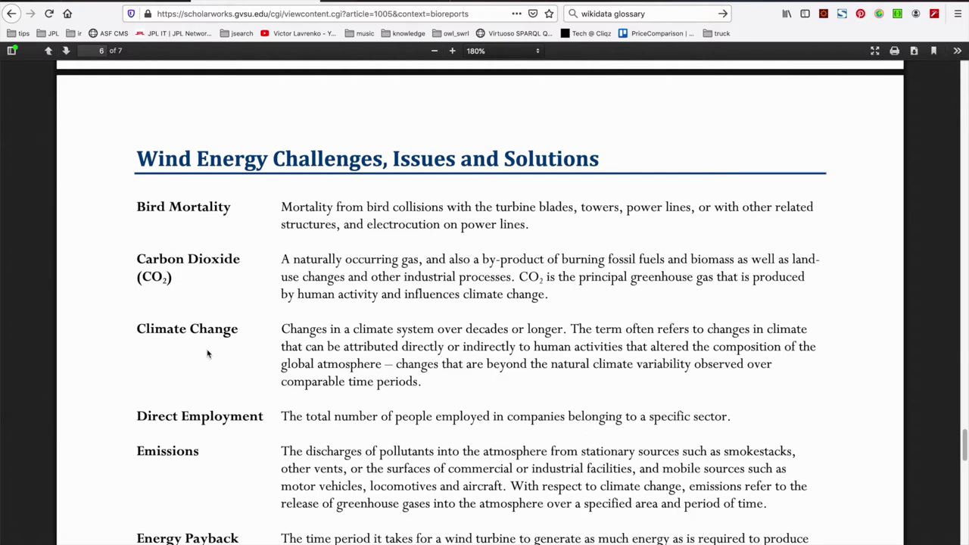
pyautogui.scroll(-1, 207, 354)
pyautogui.scroll(-1, 208, 354)
pyautogui.scroll(1, 207, 349)
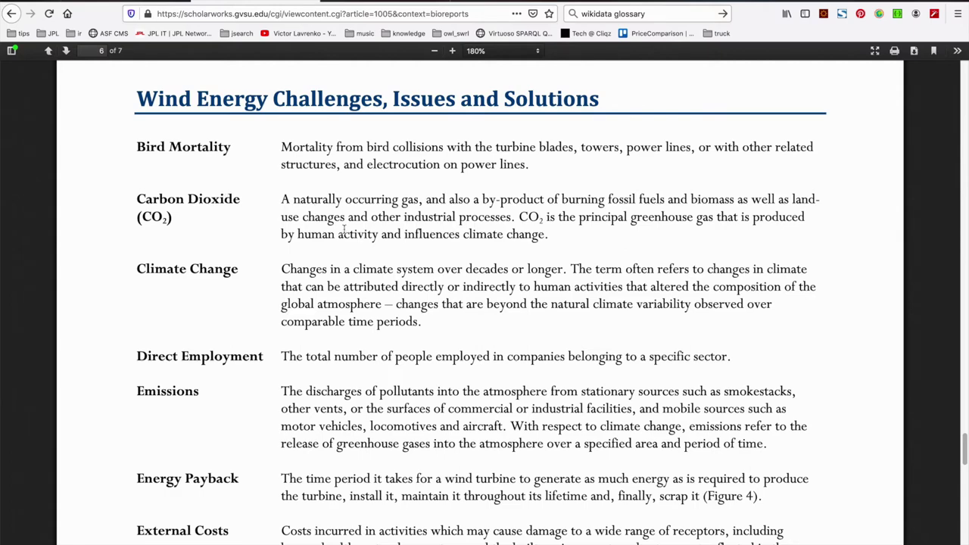
pyautogui.scroll(10, 344, 231)
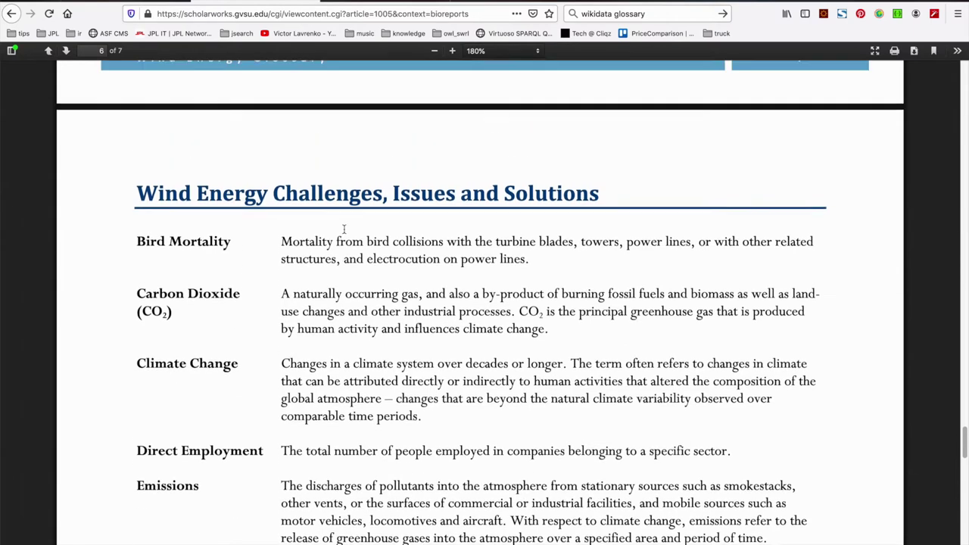
pyautogui.scroll(15, 344, 229)
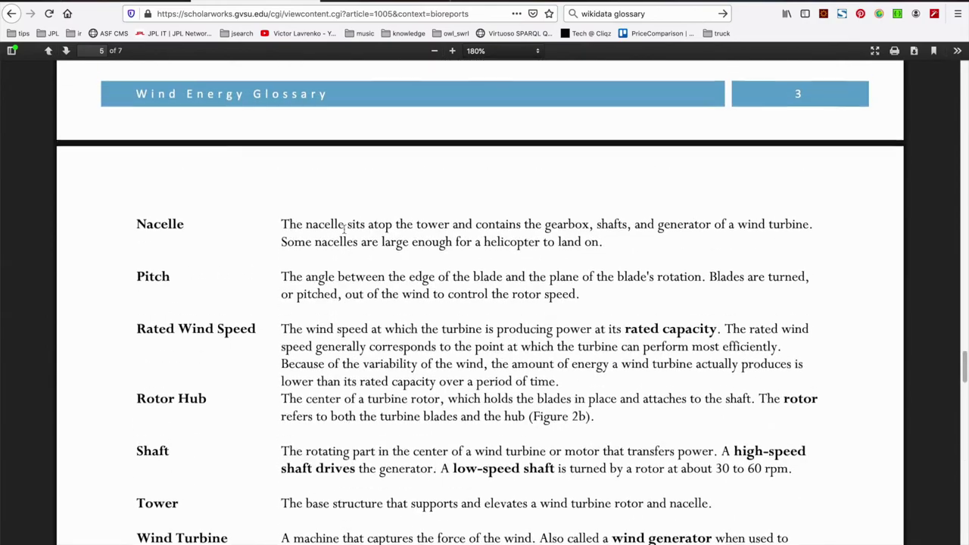
pyautogui.scroll(10, 343, 230)
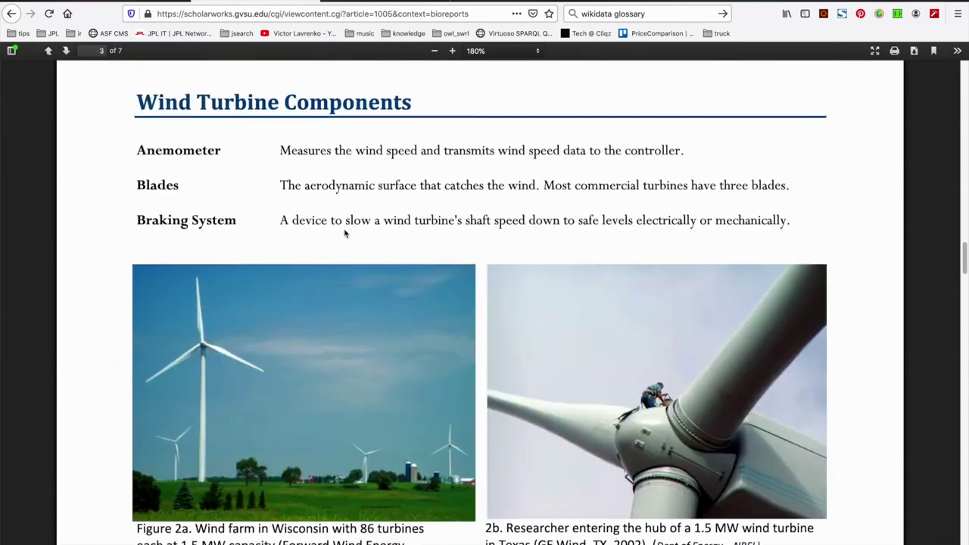
pyautogui.scroll(-2, 346, 232)
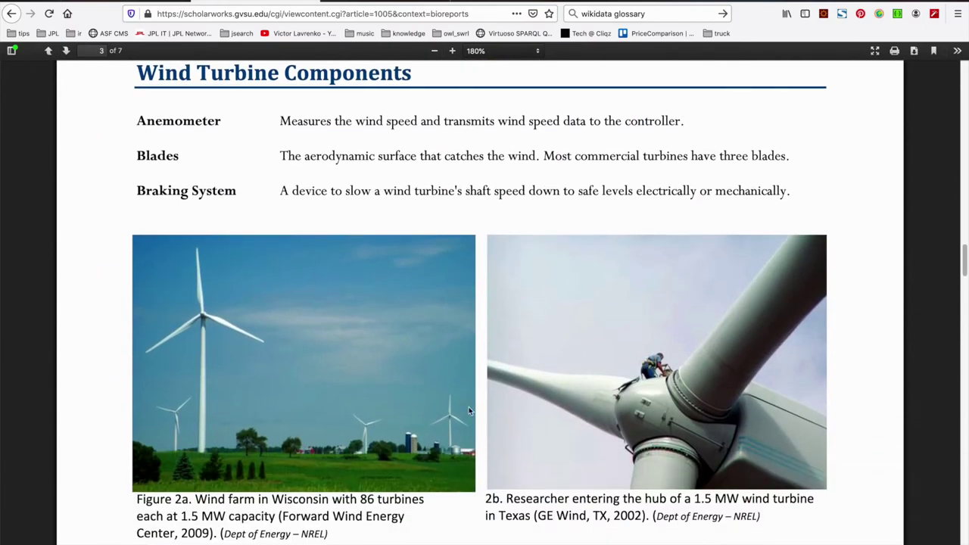
pyautogui.scroll(2, 433, 96)
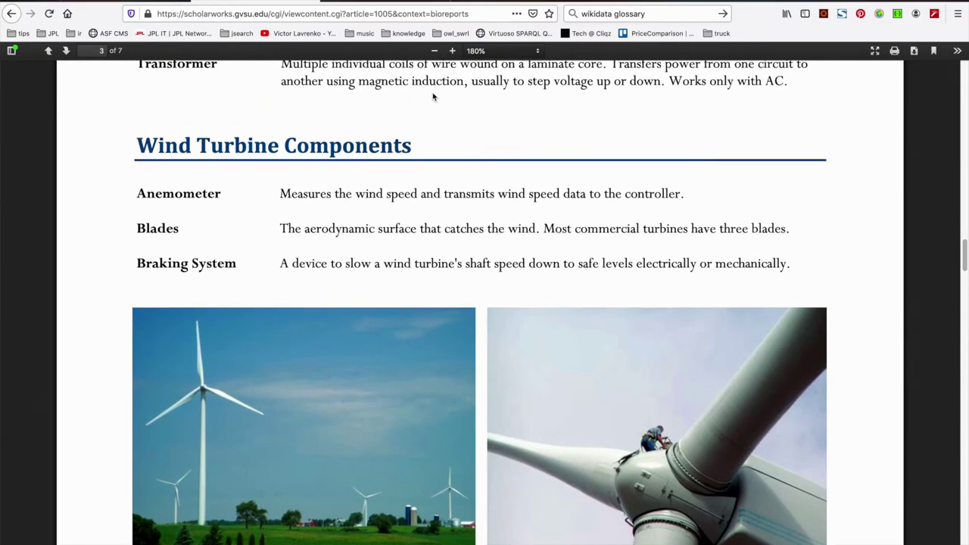
pyautogui.scroll(20, 433, 96)
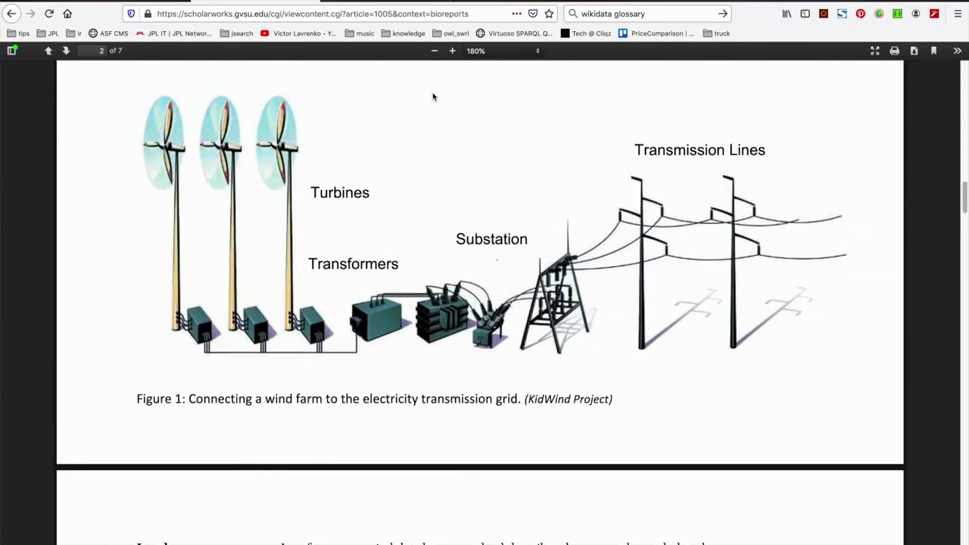
pyautogui.scroll(15, 433, 96)
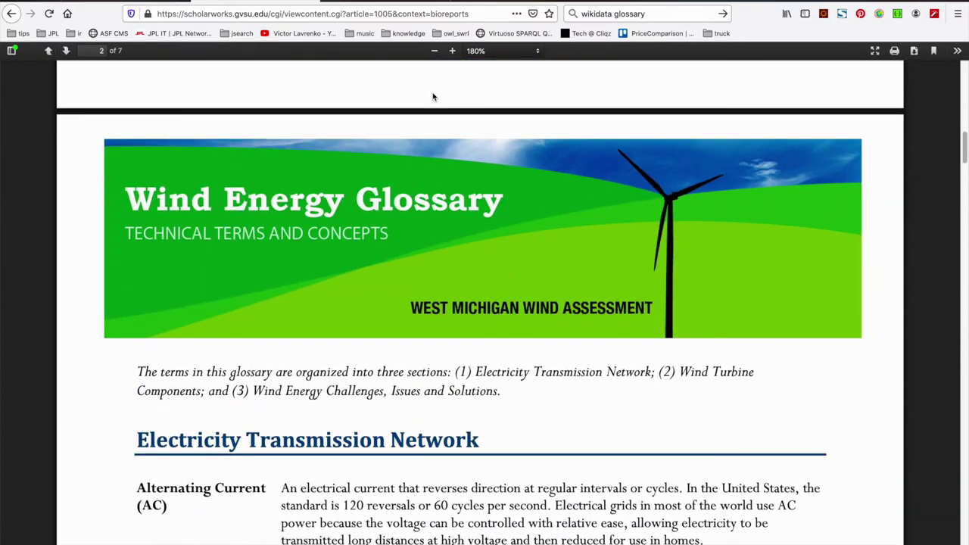
pyautogui.scroll(-10, 434, 391)
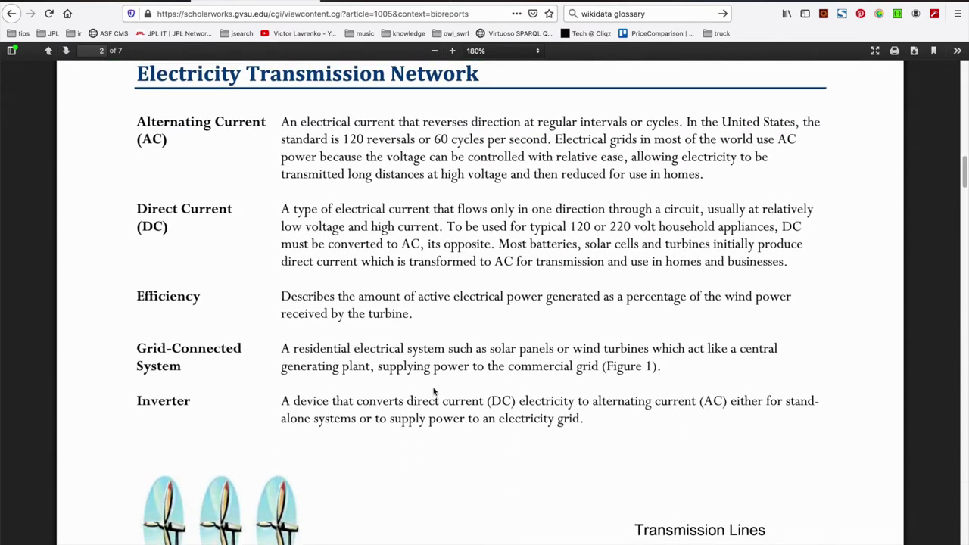
pyautogui.moveTo(482, 76); pyautogui.dragTo(135, 75)
# Create the term set with local name ElectricityTransmissionNetwork, then return to the PDF
pyautogui.click(159, 4)
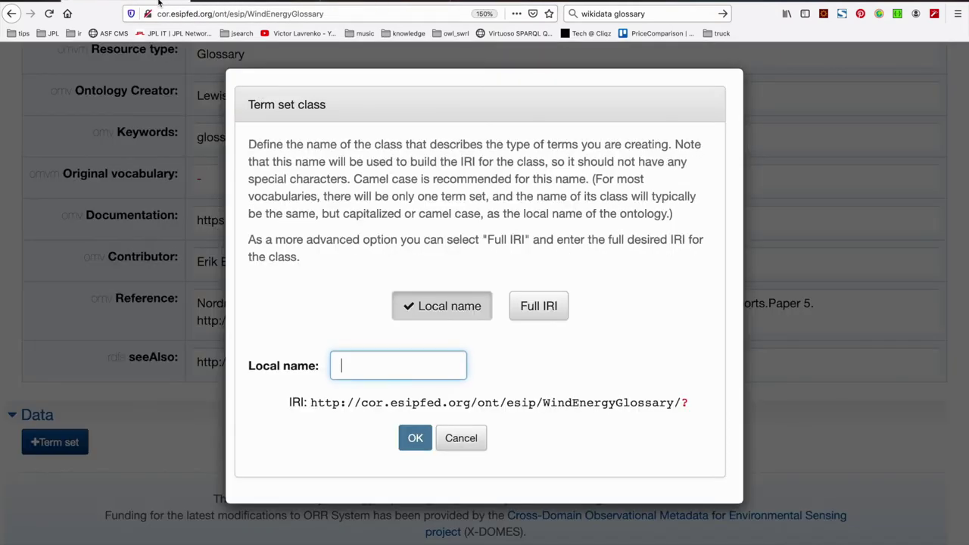
pyautogui.write('ElectricityTransmissionNetwork')
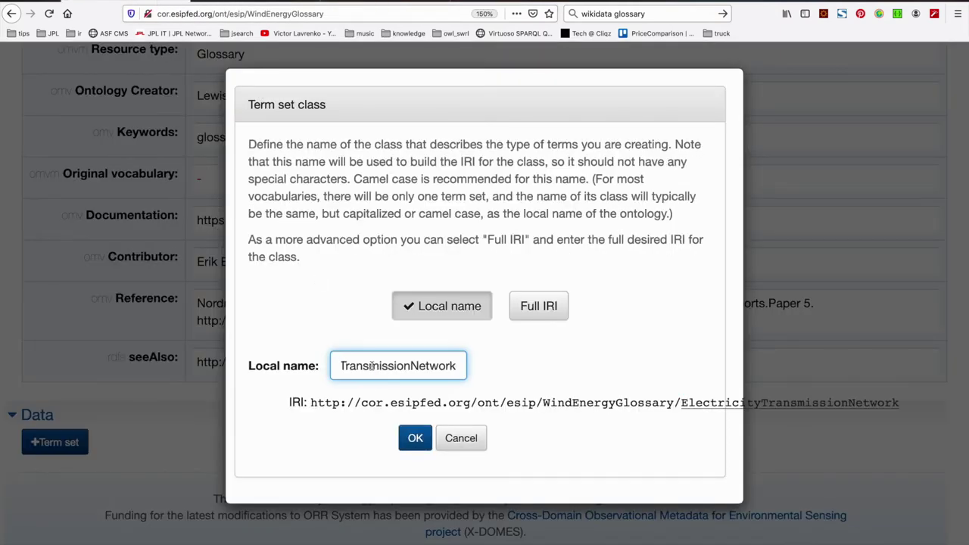
pyautogui.press('Home')
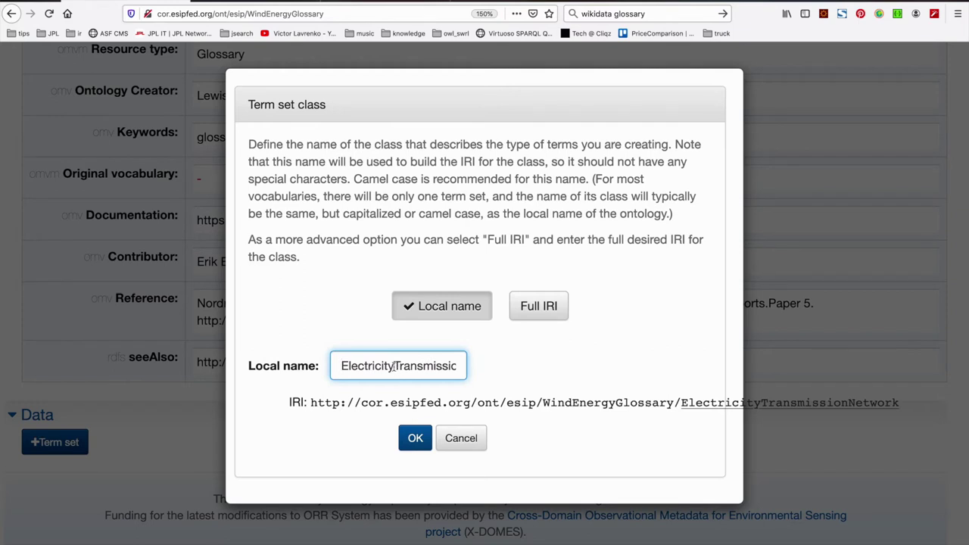
pyautogui.press('Right')
pyautogui.press('Right')
pyautogui.press('Right')
pyautogui.press('Right')
pyautogui.press('Right')
pyautogui.press('Right')
pyautogui.press('Right')
pyautogui.press('Right')
pyautogui.press('Right')
pyautogui.press('Right')
pyautogui.press('Right')
pyautogui.press('Right')
pyautogui.press('Right')
pyautogui.press('Right')
pyautogui.press('Right')
pyautogui.press('Right')
pyautogui.press('Right')
pyautogui.press('Right')
pyautogui.press('Right')
pyautogui.press('Right')
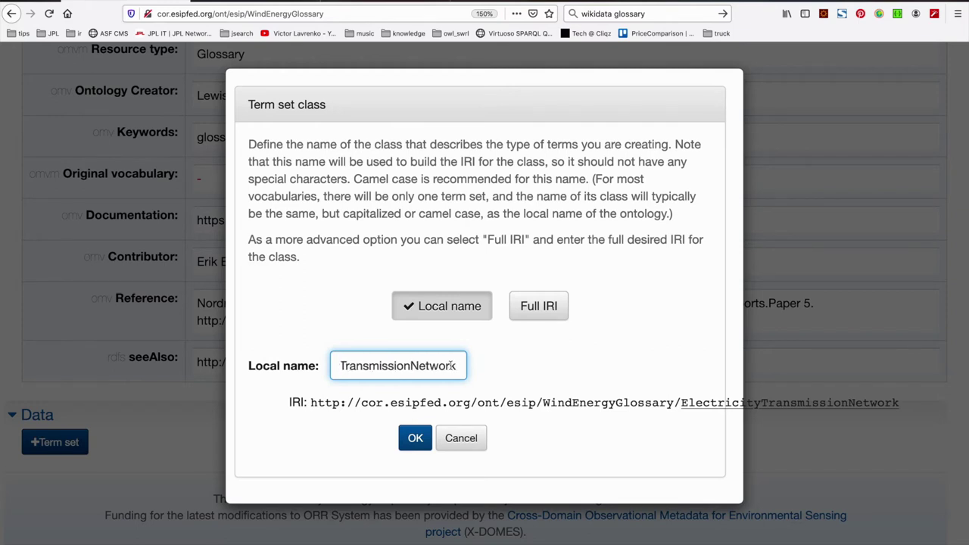
pyautogui.click(416, 440)
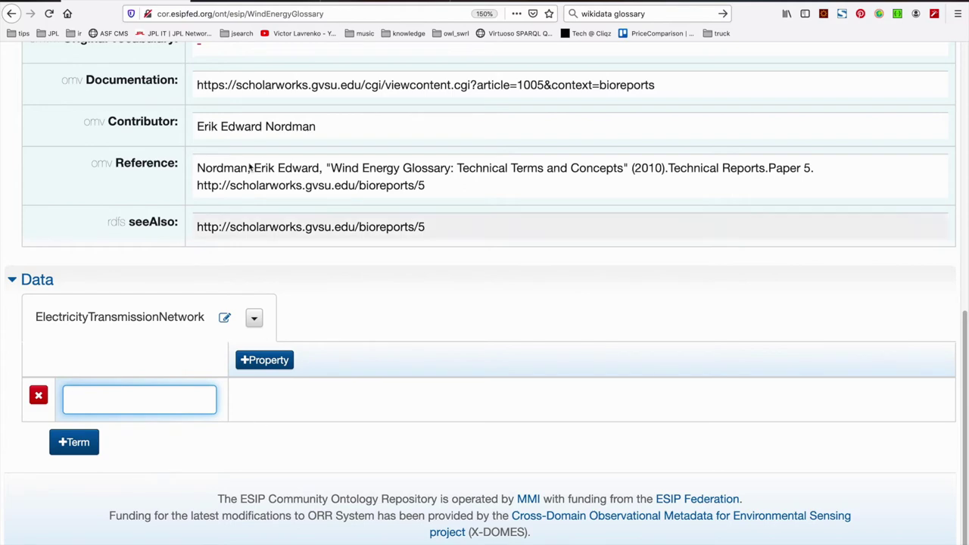
pyautogui.click(254, 2)
# Paste the copied Electricity Transmission Network term names into the term set's empty term field
pyautogui.scroll(1, 306, 211)
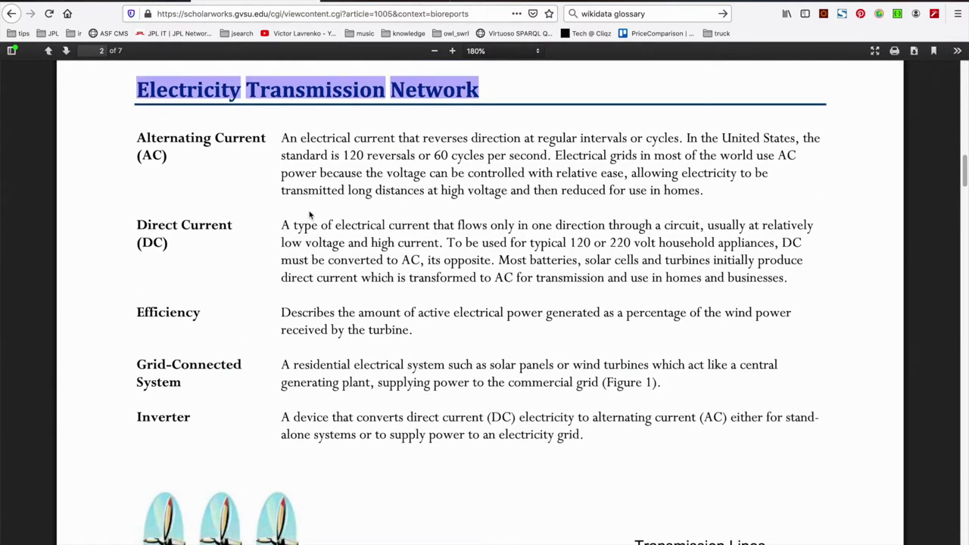
pyautogui.click(262, 217)
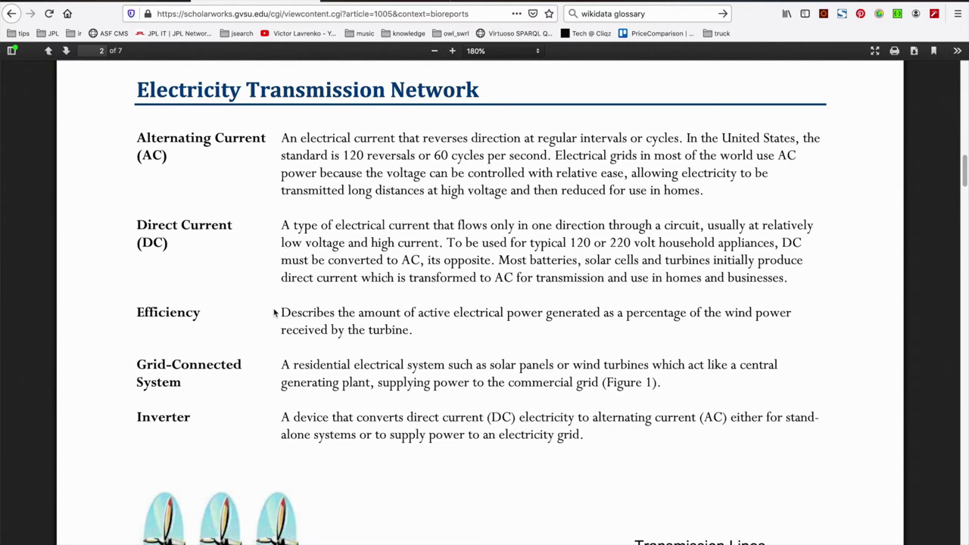
pyautogui.click(163, 3)
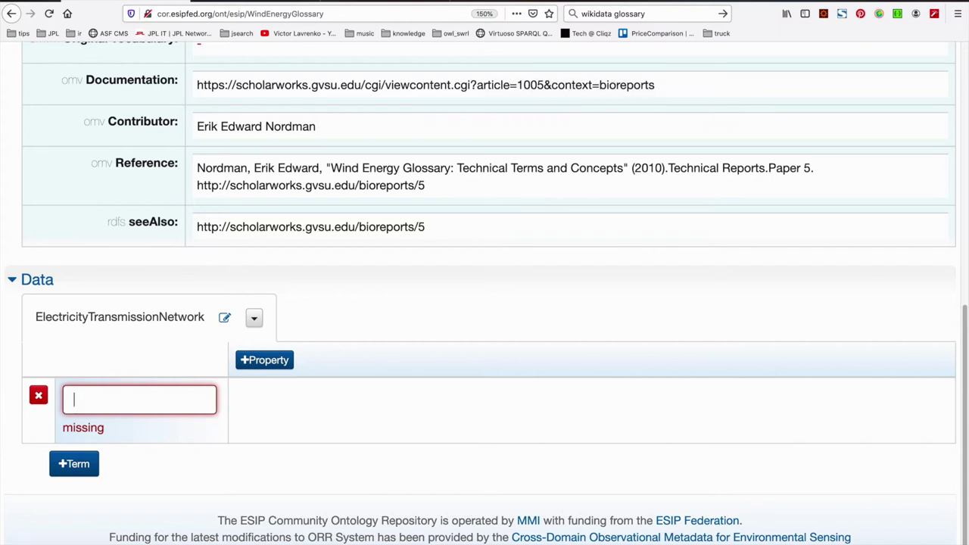
pyautogui.write('AlternatingCurrent DirectCurrent Efficiency GridConnectedSystem Inverter Load Megawatt MegawattHour RenewablePortfolioStandards StorageBattery Substation Transformer')
pyautogui.scroll(-5, 234, 361)
# Check the twelve ElectricityTransmissionNetwork terms, AlternatingCurrent through Transformer
pyautogui.scroll(3, 234, 361)
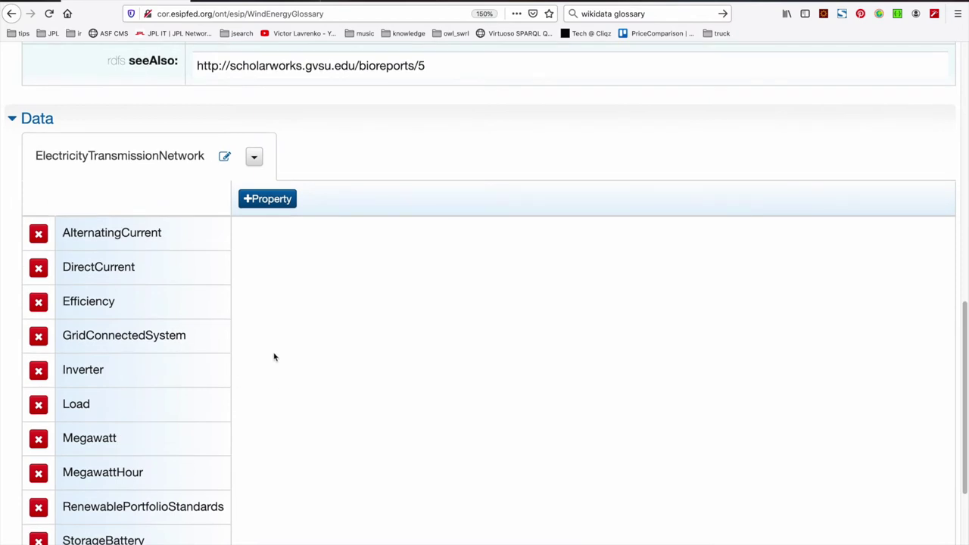
pyautogui.scroll(-3, 208, 465)
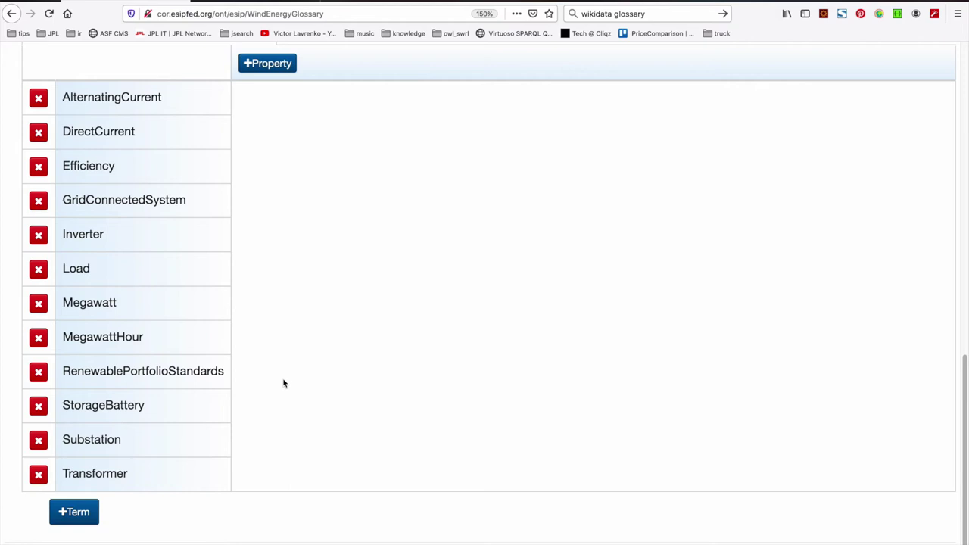
pyautogui.scroll(1, 284, 383)
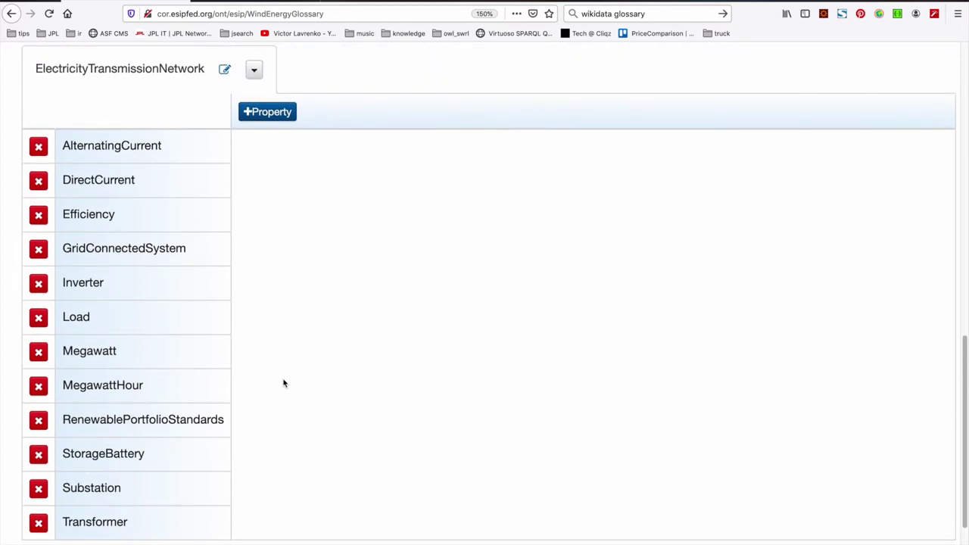
pyautogui.scroll(-1, 284, 383)
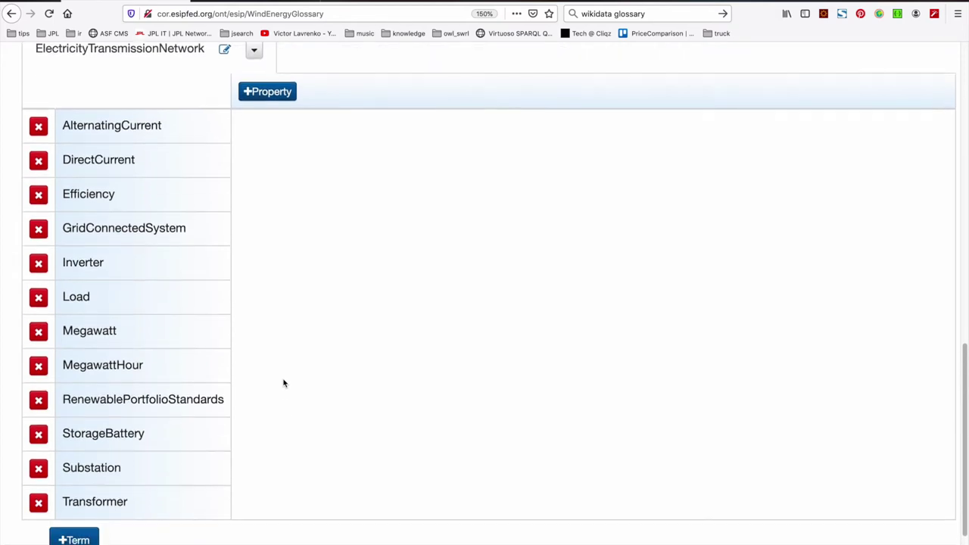
# Add a Description property (dct:description, full IRI) to the ElectricityTransmissionNetwork term set
pyautogui.click(279, 96)
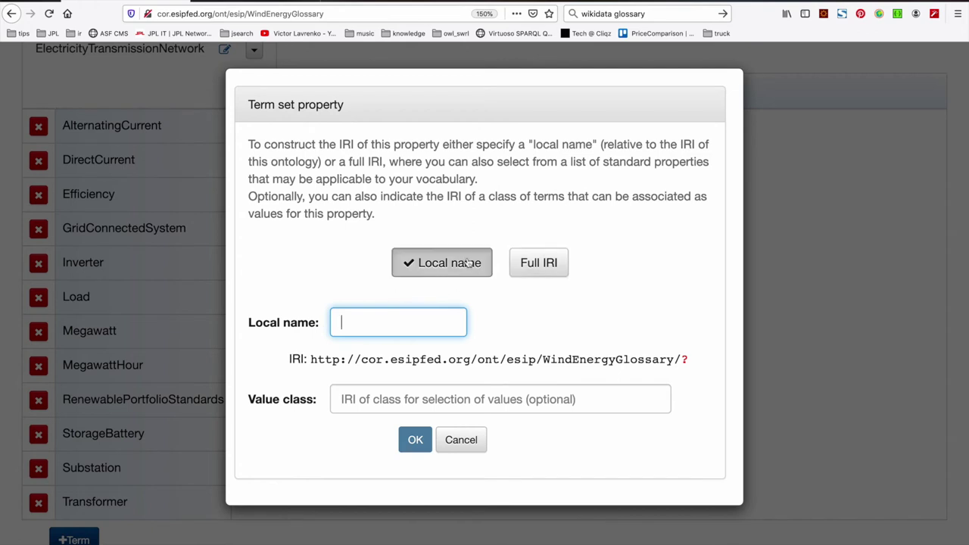
pyautogui.click(537, 263)
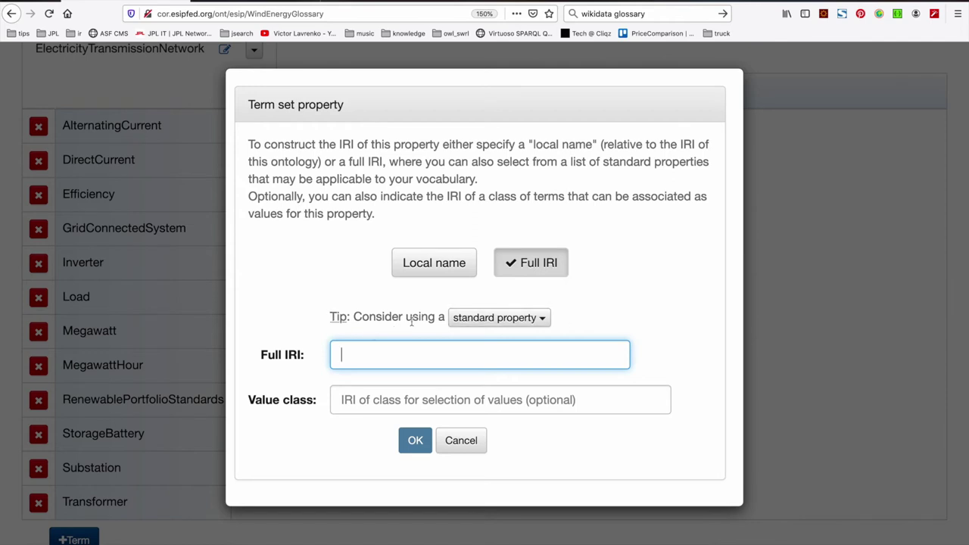
pyautogui.click(530, 324)
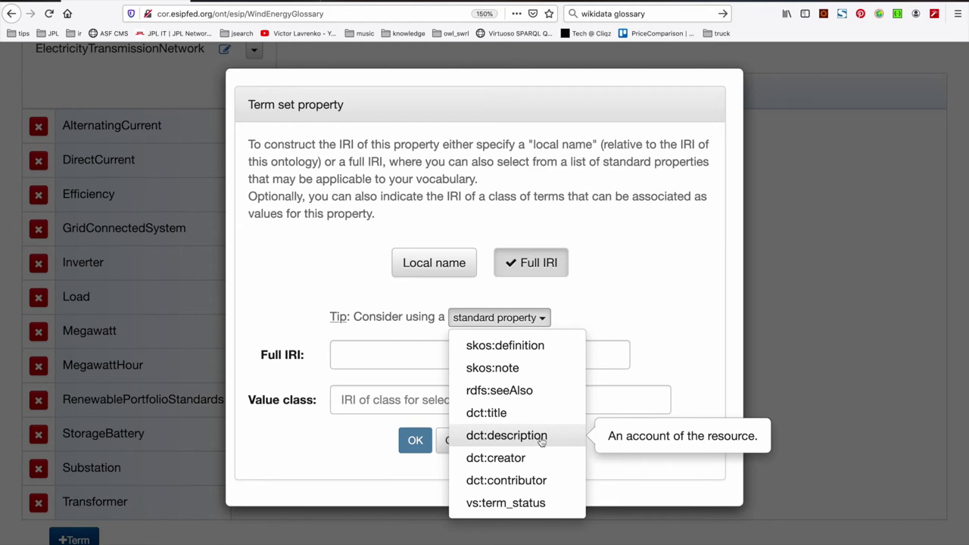
pyautogui.click(542, 437)
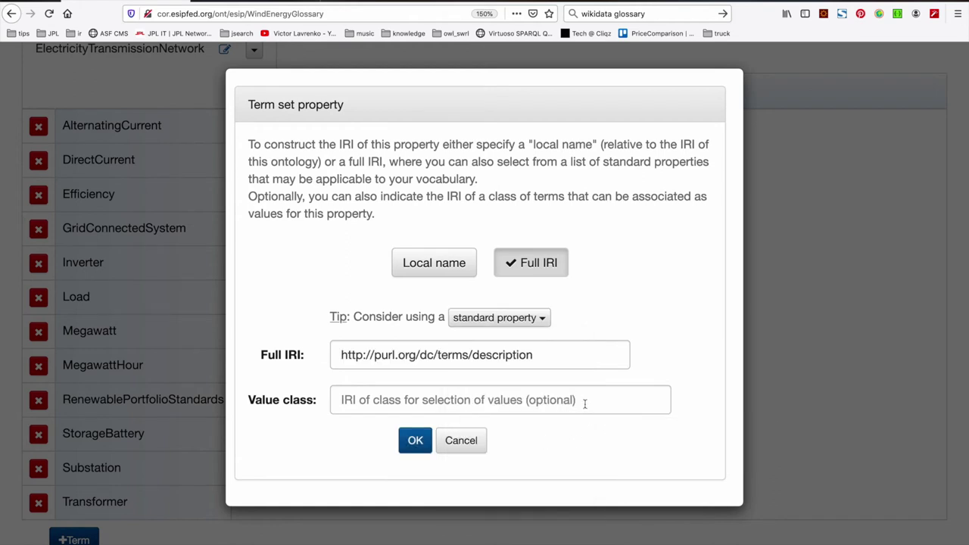
pyautogui.click(415, 441)
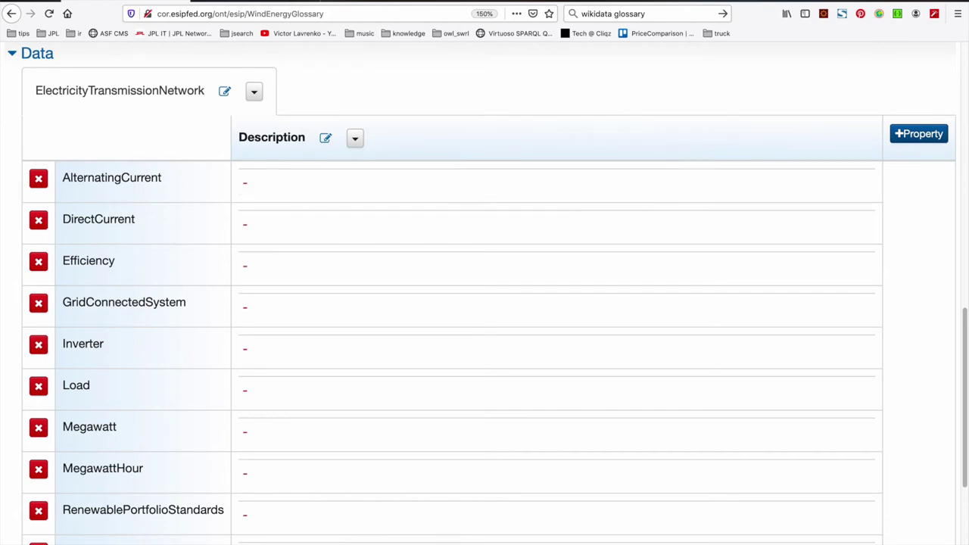
pyautogui.hotkey('ctrl', 'Tab')
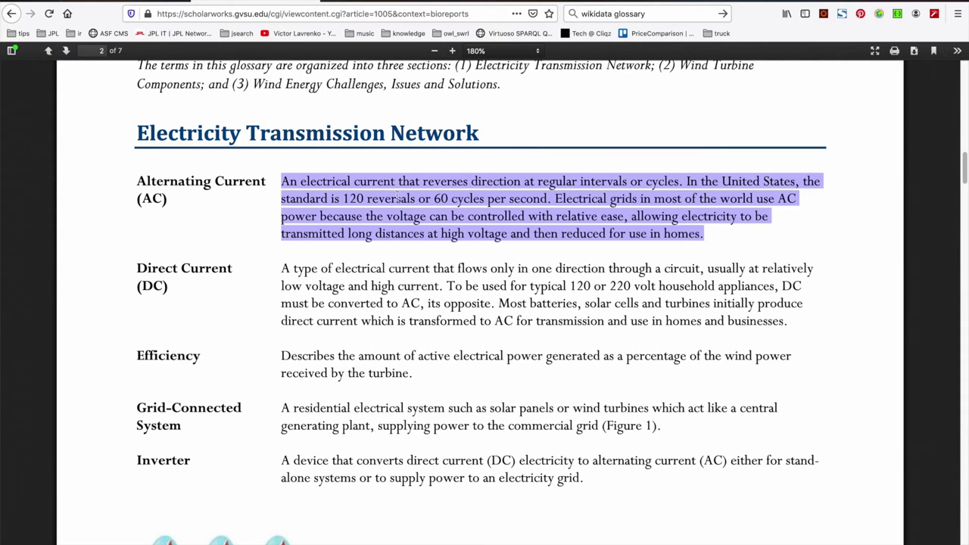
# Paste the AlternatingCurrent definition from the PDF into its Description cell
pyautogui.hotkey('ctrl', 'shift', 'Tab')
pyautogui.click(282, 187)
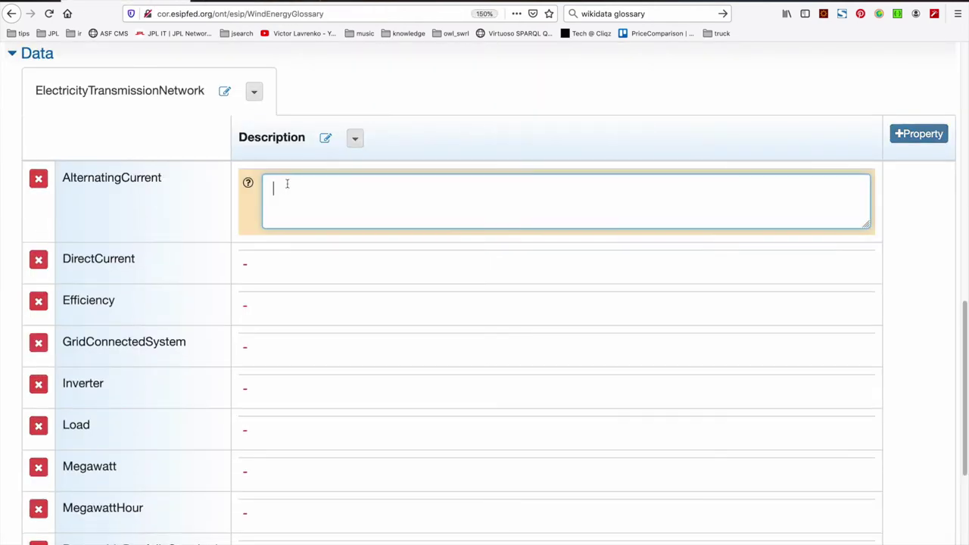
pyautogui.hotkey('ctrl', 'v')
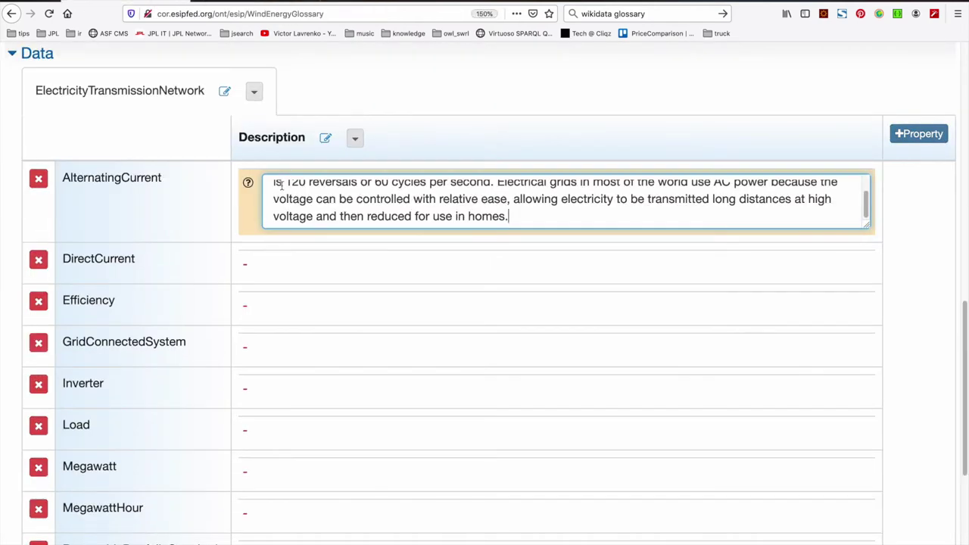
pyautogui.press('Return')
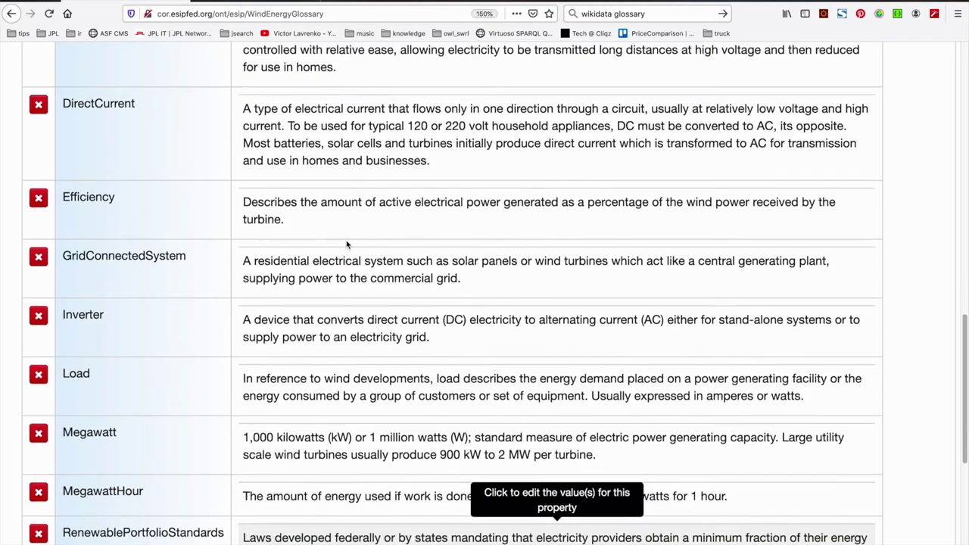
pyautogui.scroll(2, 346, 244)
pyautogui.scroll(3, 347, 244)
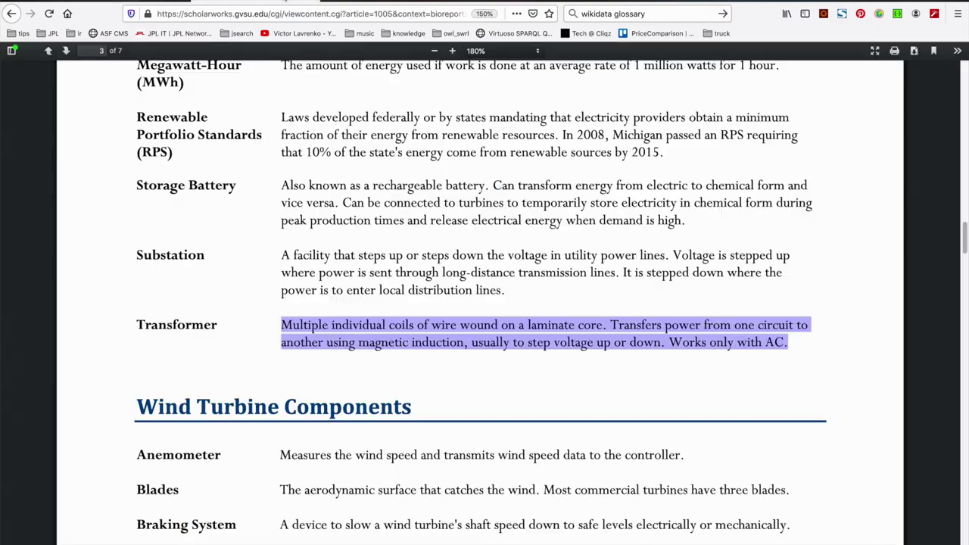
# Look up the remaining term definitions in the glossary PDF and return to the editor
pyautogui.hotkey('ctrl', 'Tab')
pyautogui.scroll(15, 424, 242)
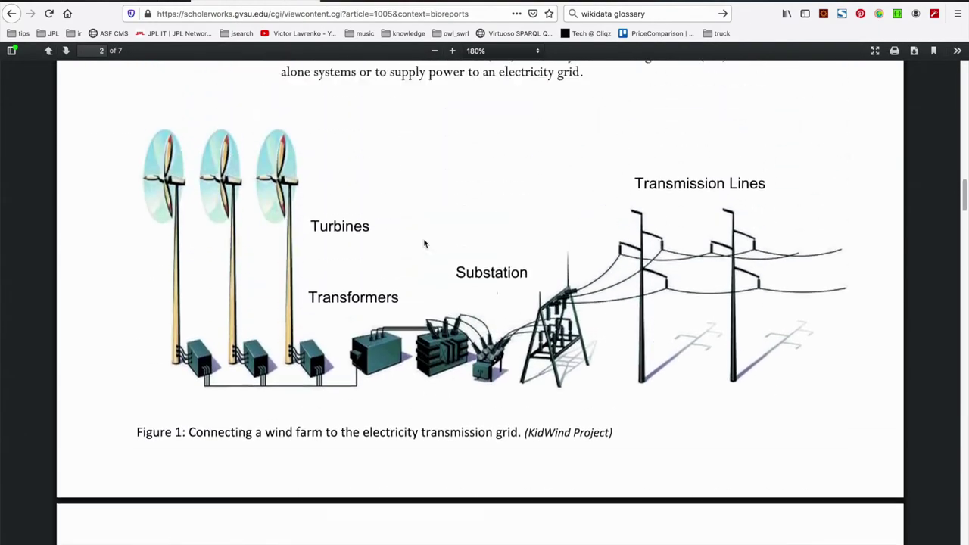
pyautogui.scroll(5, 424, 242)
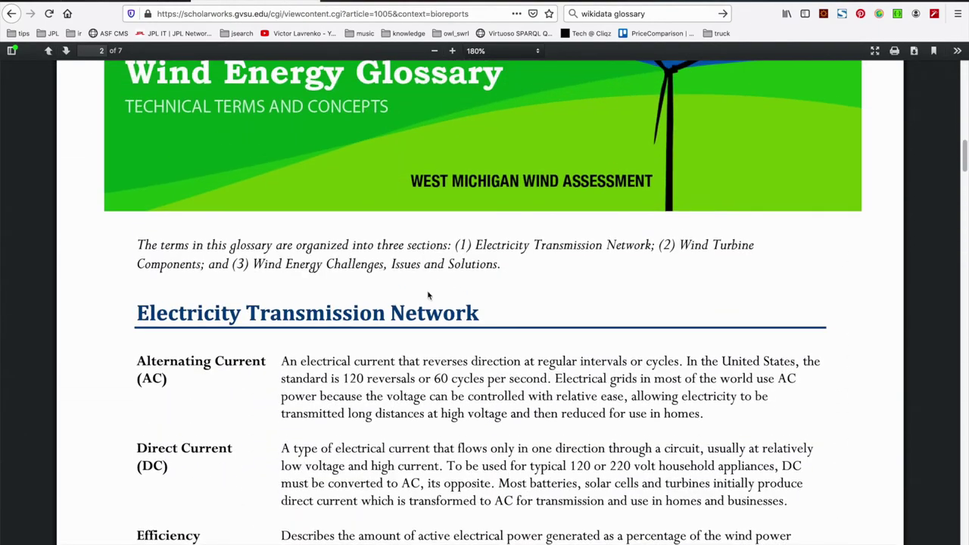
pyautogui.scroll(-1, 433, 318)
pyautogui.scroll(3, 435, 327)
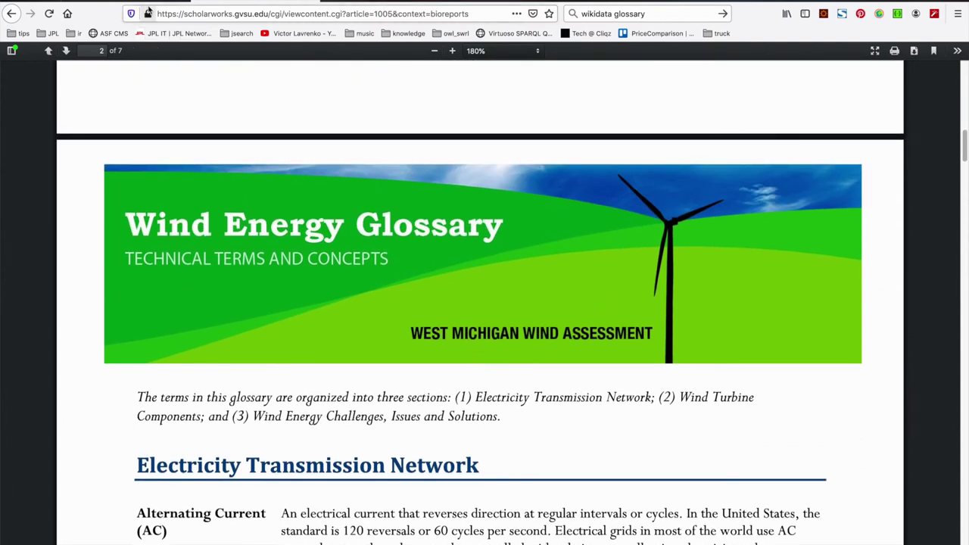
pyautogui.hotkey('ctrl', 'Tab')
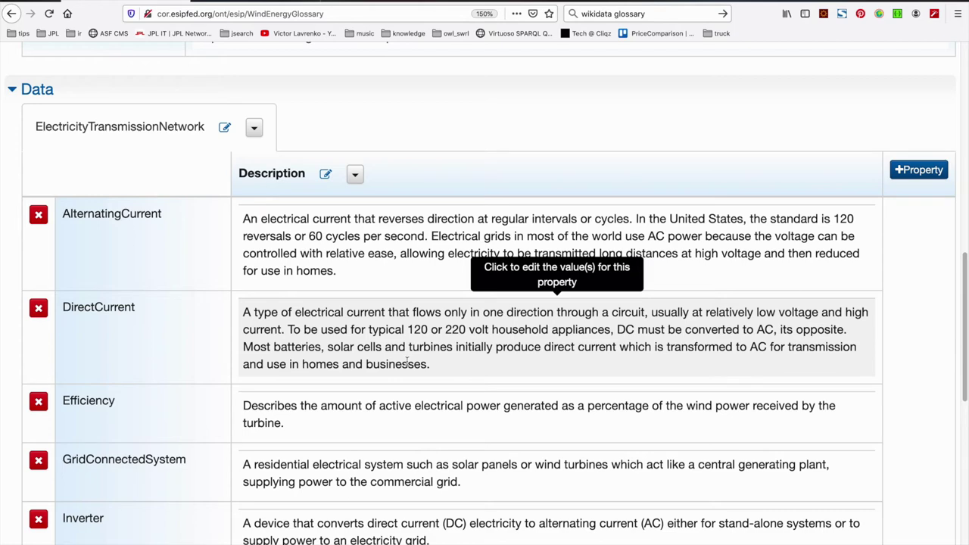
pyautogui.scroll(8, 407, 364)
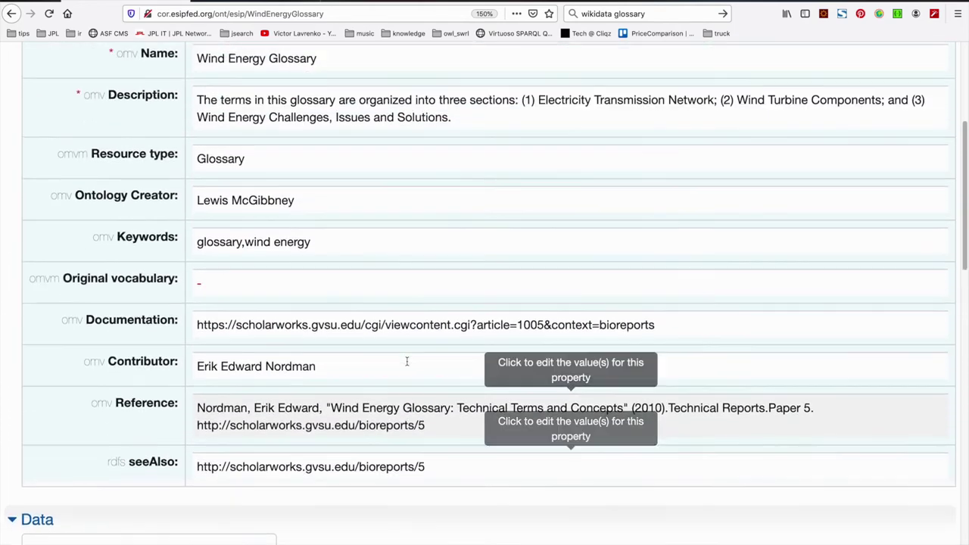
# Start registering the new version, entering the comment 'Added initial term set with associated descriptions.'
pyautogui.scroll(3, 407, 366)
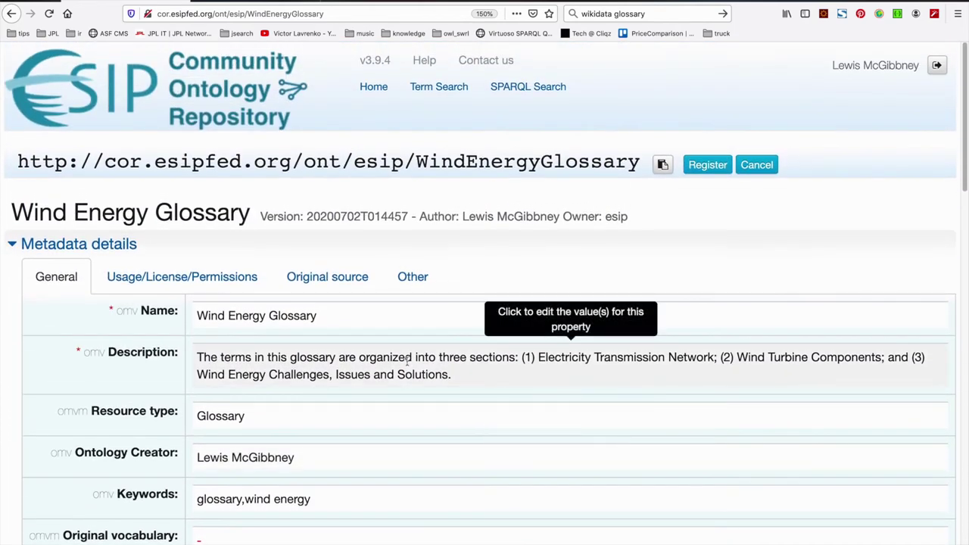
pyautogui.scroll(-9, 379, 273)
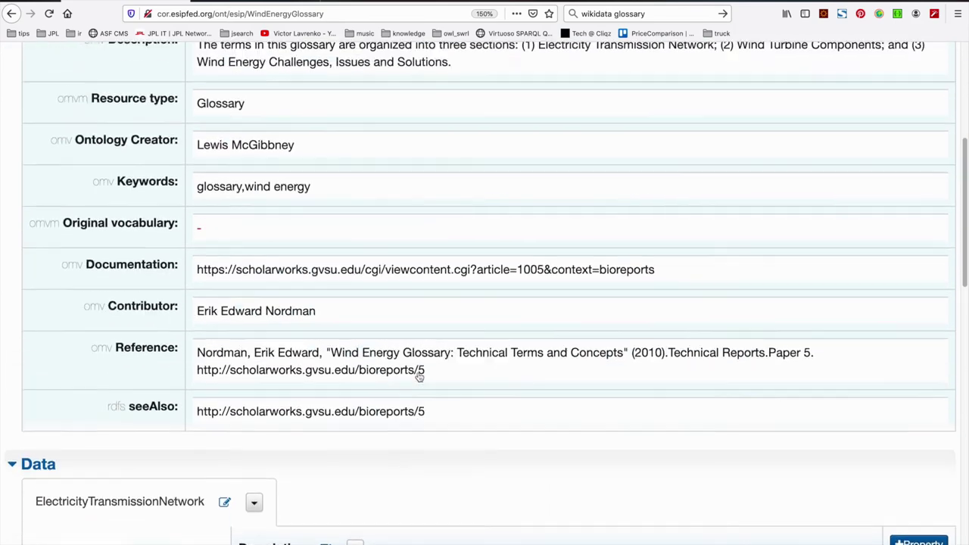
pyautogui.scroll(7, 436, 305)
pyautogui.click(707, 108)
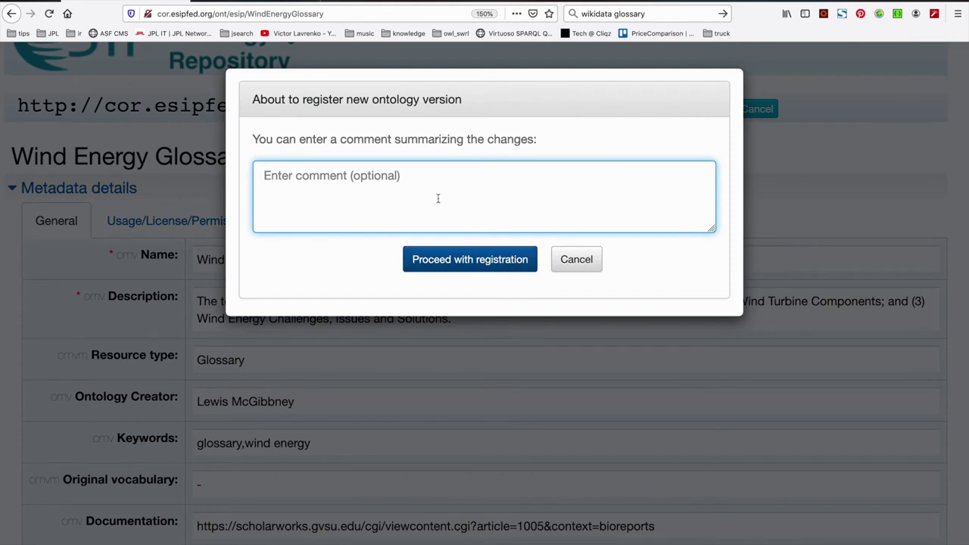
pyautogui.write('Added ini')
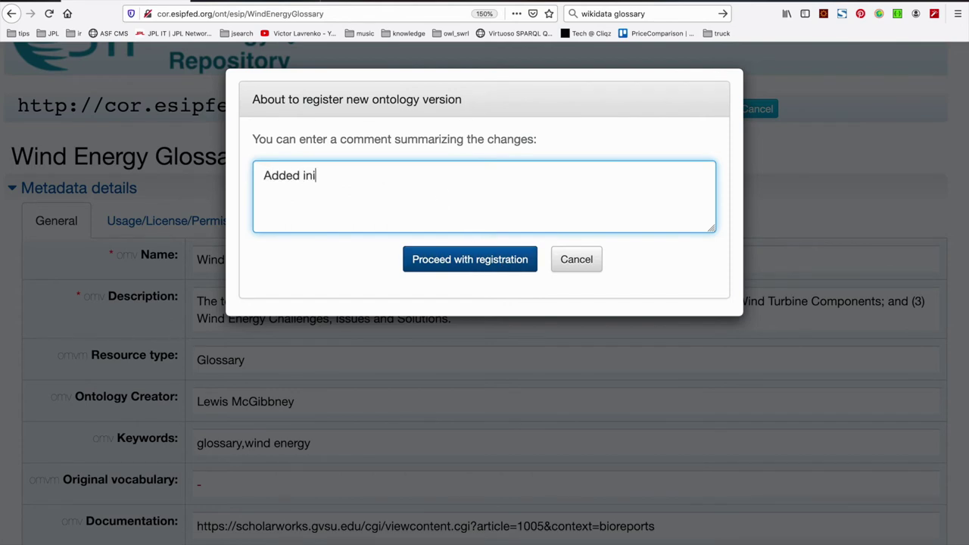
pyautogui.write('tial termset with associ')
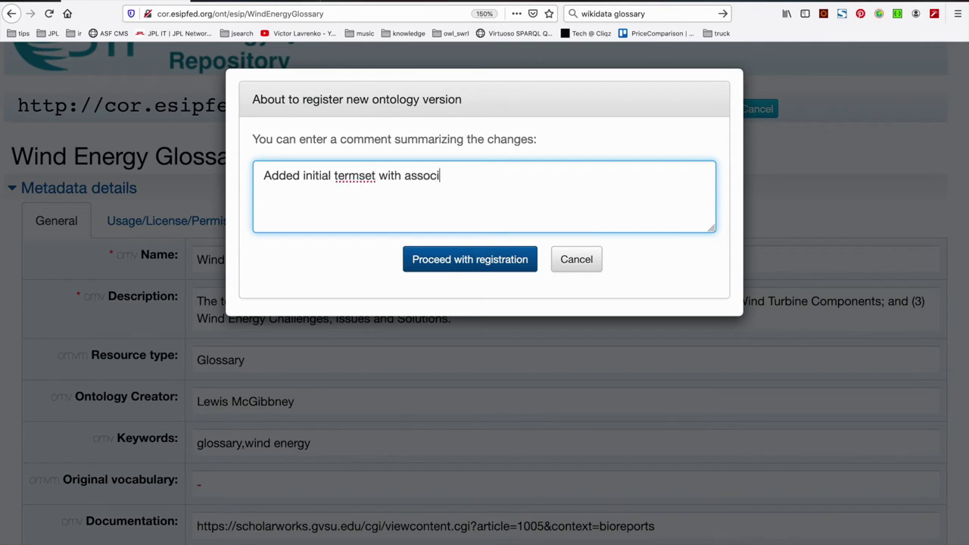
pyautogui.write('ated descritpions.')
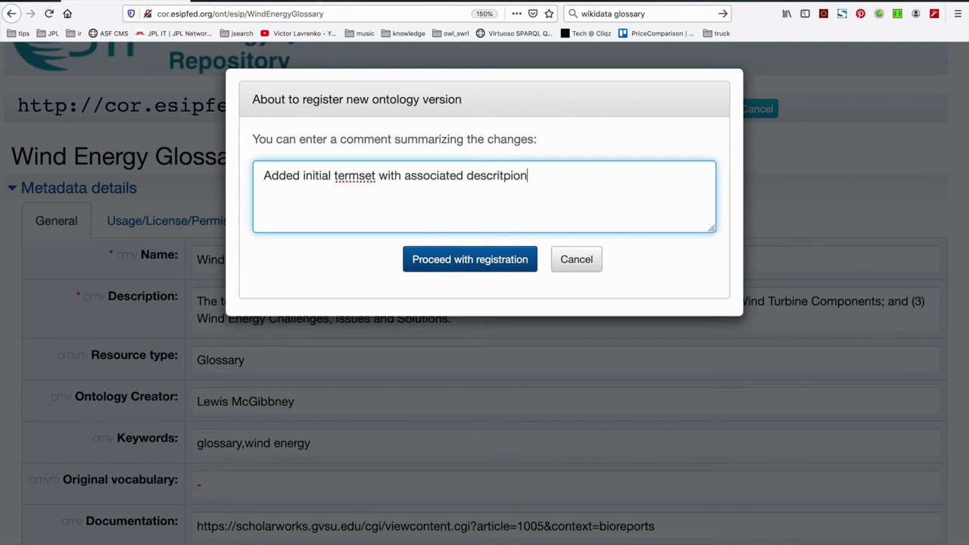
# Correct the spellings of 'descriptions' and 'term set', then complete the registration
pyautogui.rightClick(513, 177)
pyautogui.click(530, 183)
pyautogui.rightClick(364, 176)
pyautogui.click(374, 183)
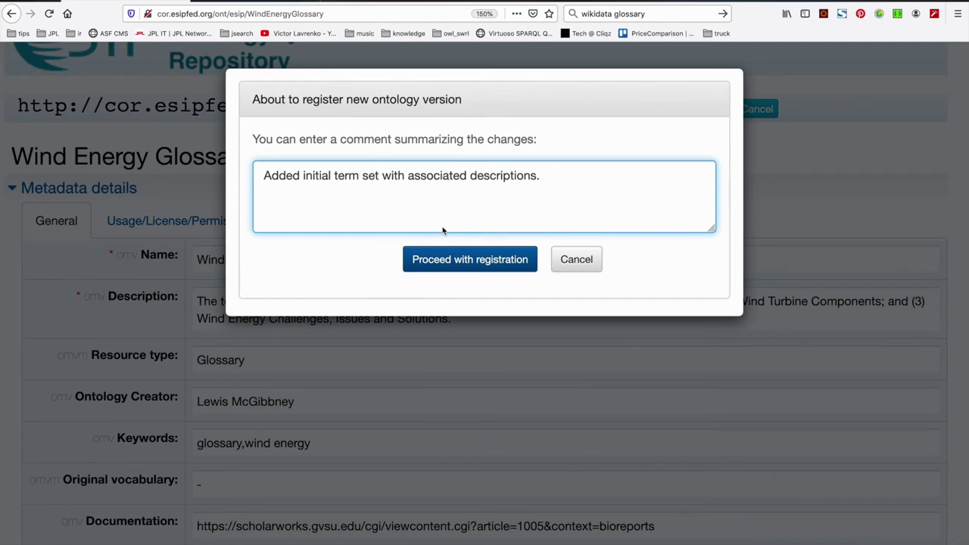
pyautogui.click(452, 262)
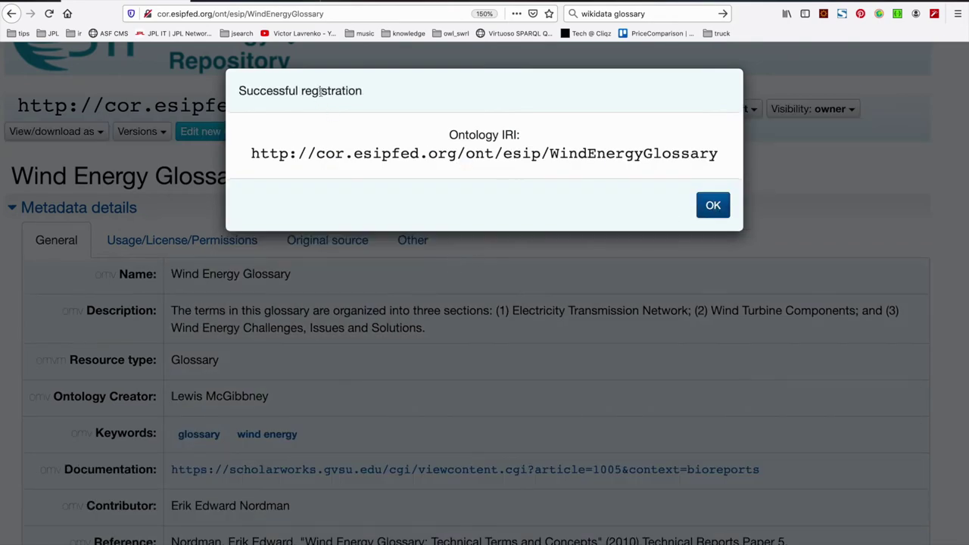
pyautogui.click(713, 211)
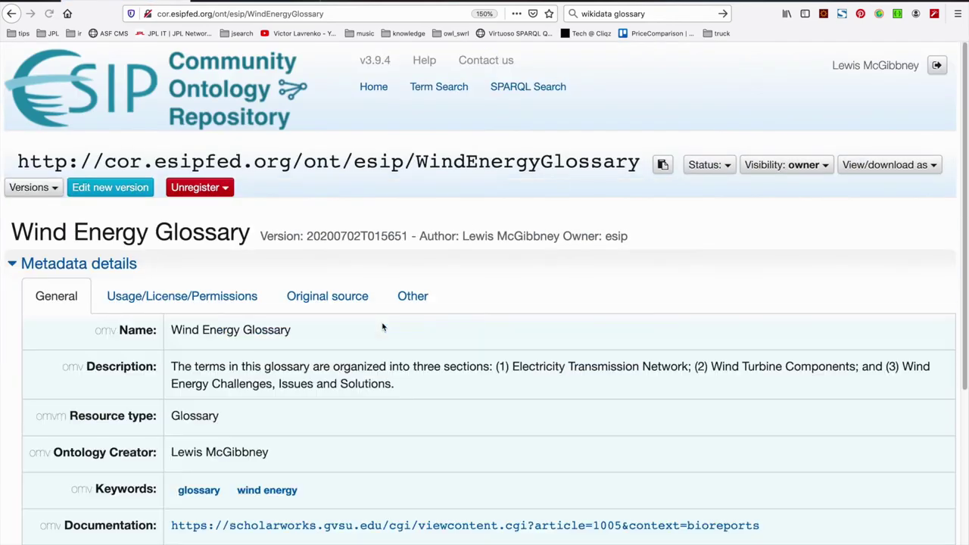
pyautogui.click(56, 190)
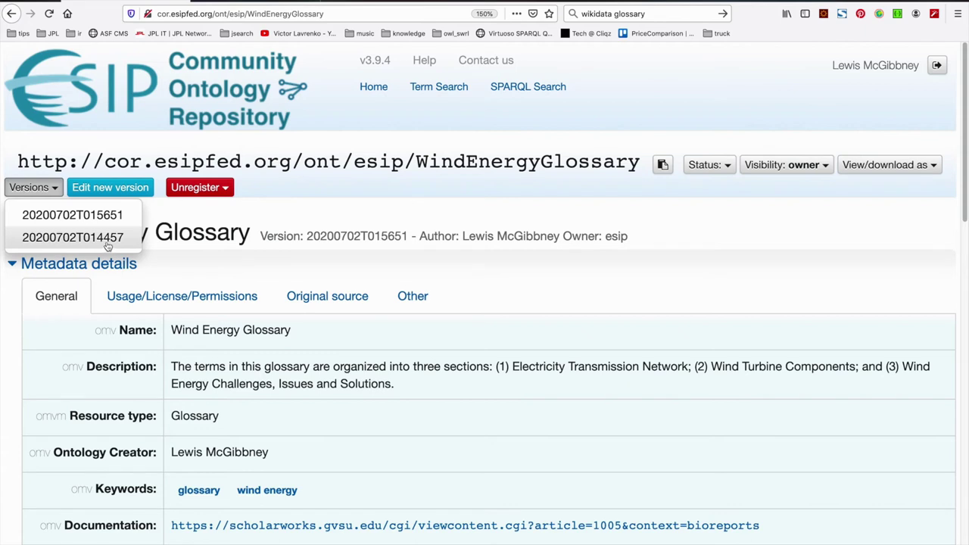
pyautogui.click(355, 214)
pyautogui.scroll(-4, 365, 235)
pyautogui.scroll(-9, 384, 354)
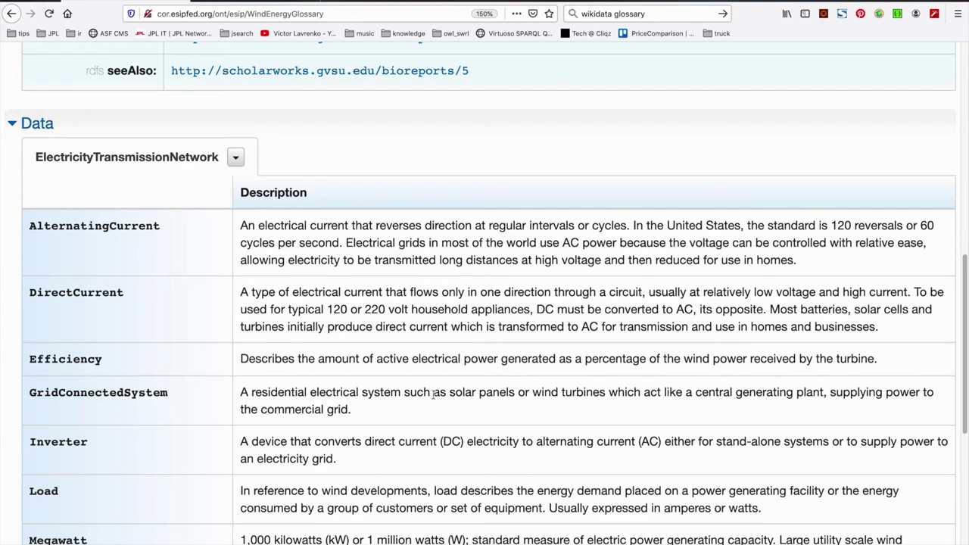
pyautogui.scroll(-3, 433, 393)
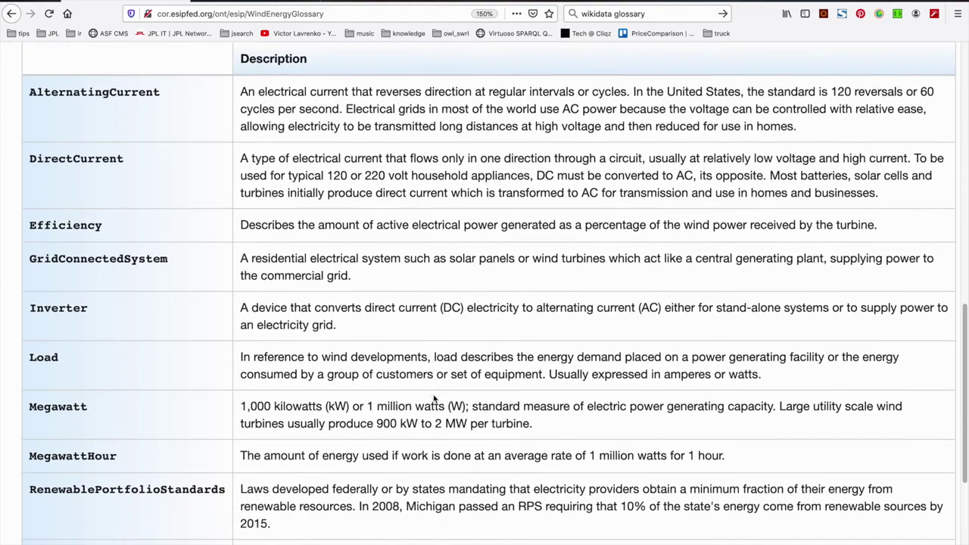
pyautogui.scroll(5, 433, 399)
# Review the PDF abbreviations AC, MW and RPS, then return to the COR glossary page
pyautogui.click(250, 87)
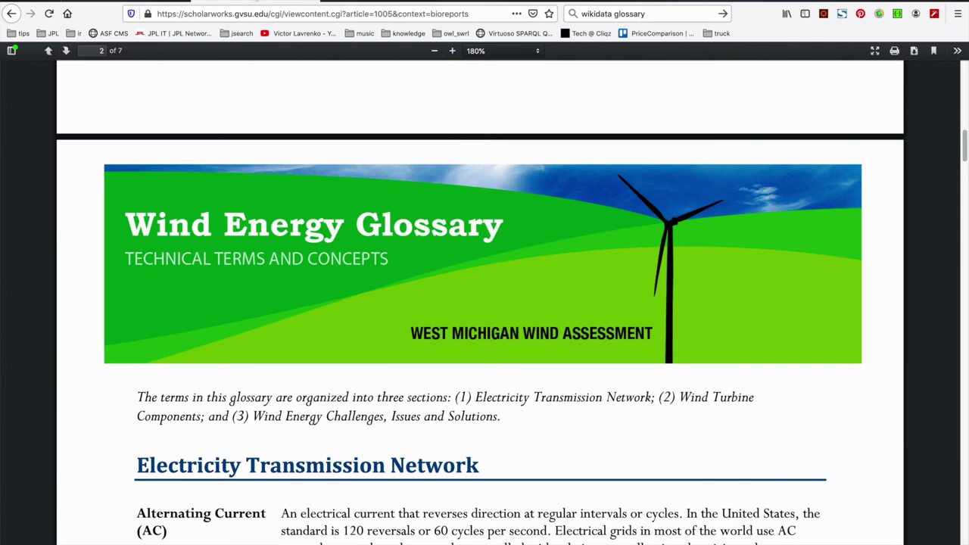
pyautogui.scroll(-5, 284, 451)
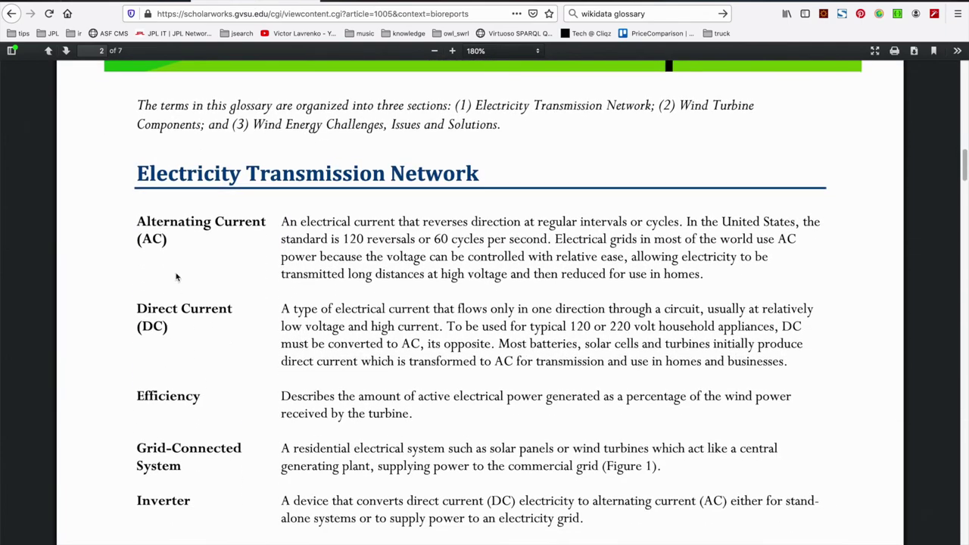
pyautogui.moveTo(169, 242); pyautogui.dragTo(137, 240)
pyautogui.scroll(-3, 256, 392)
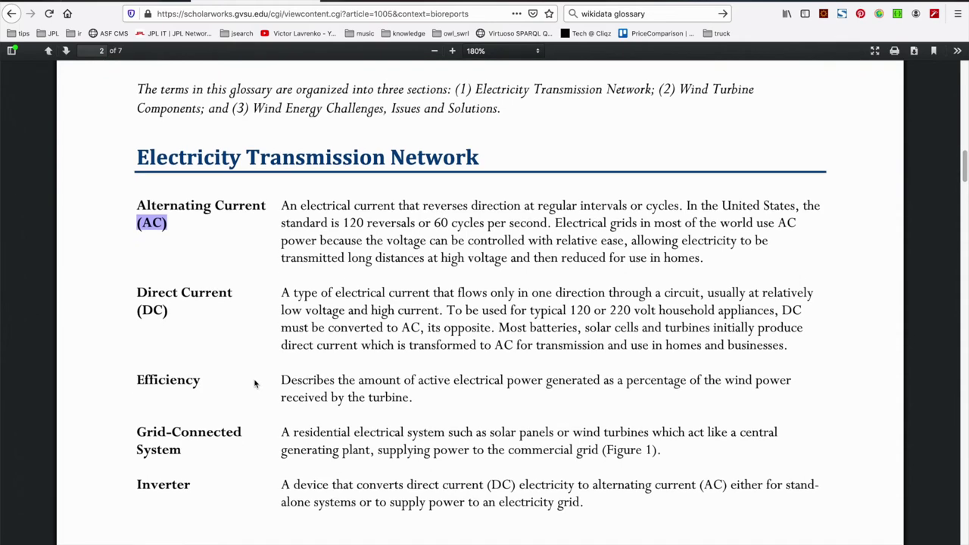
pyautogui.click(161, 231)
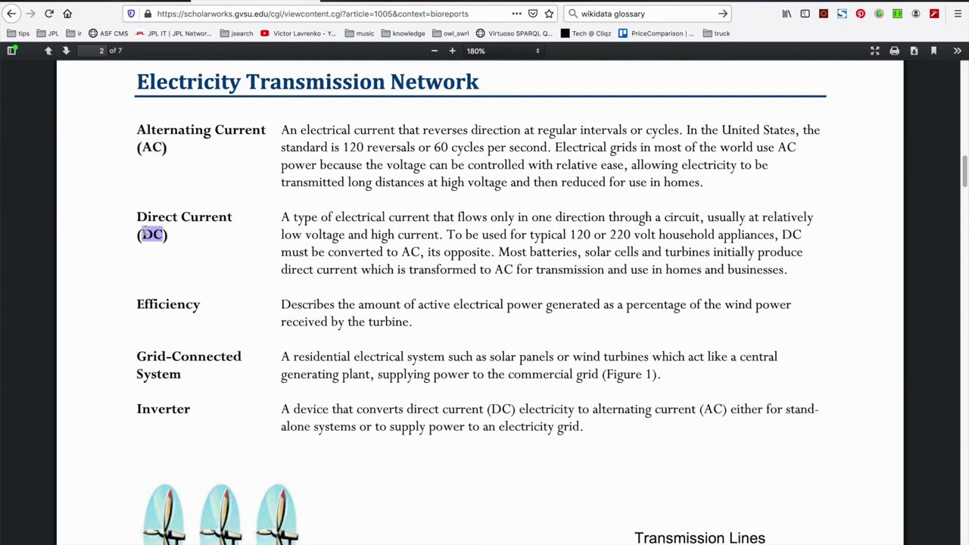
pyautogui.scroll(-12, 309, 414)
pyautogui.scroll(-6, 308, 413)
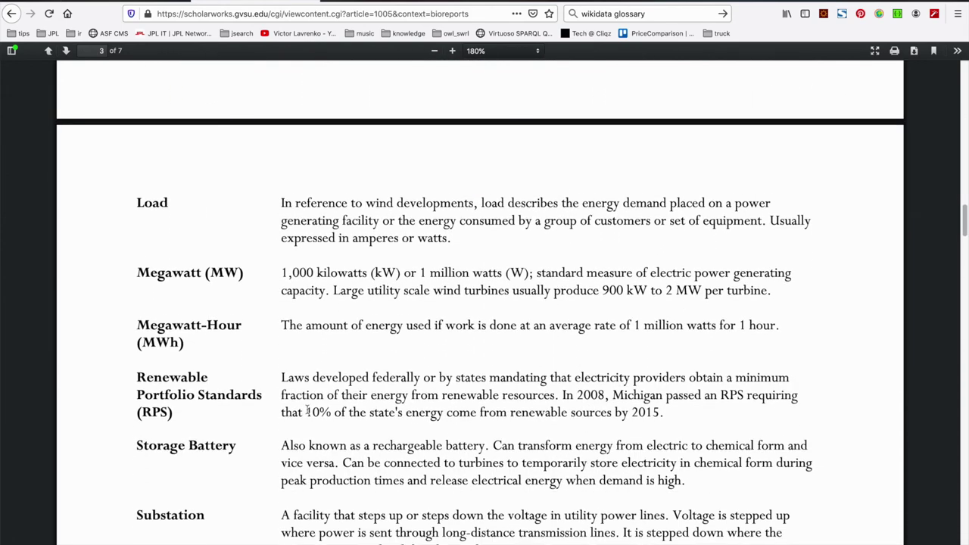
pyautogui.moveTo(237, 258); pyautogui.dragTo(210, 259)
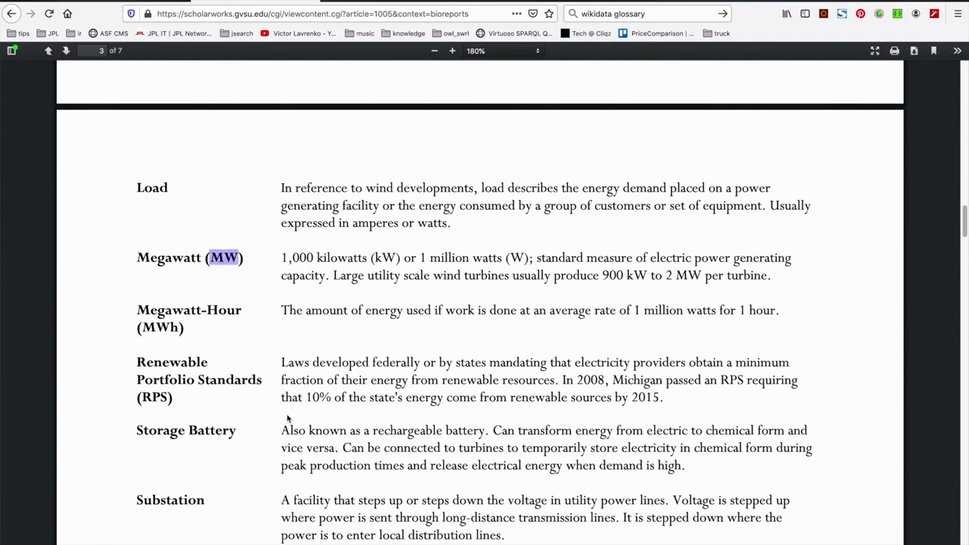
pyautogui.scroll(-5, 288, 421)
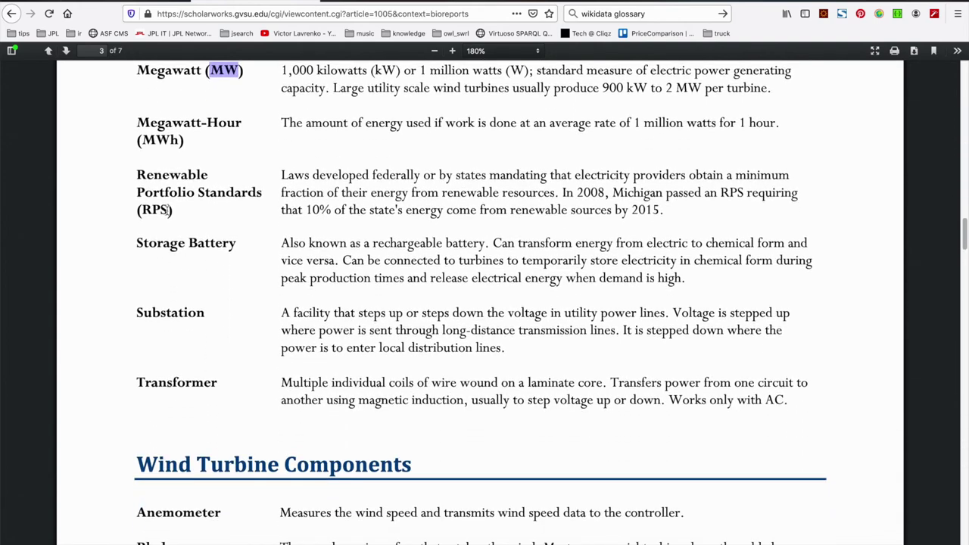
pyautogui.moveTo(168, 211); pyautogui.dragTo(142, 210)
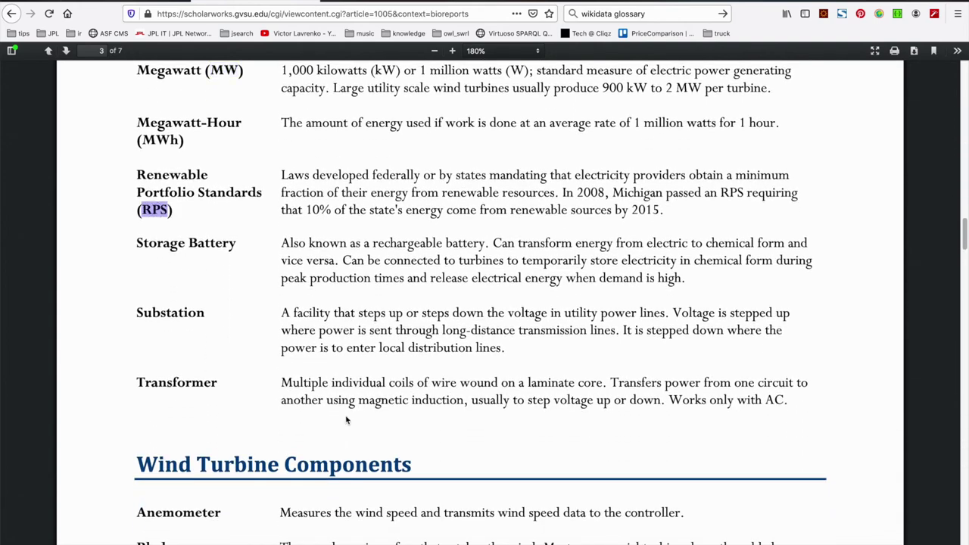
pyautogui.scroll(10, 365, 307)
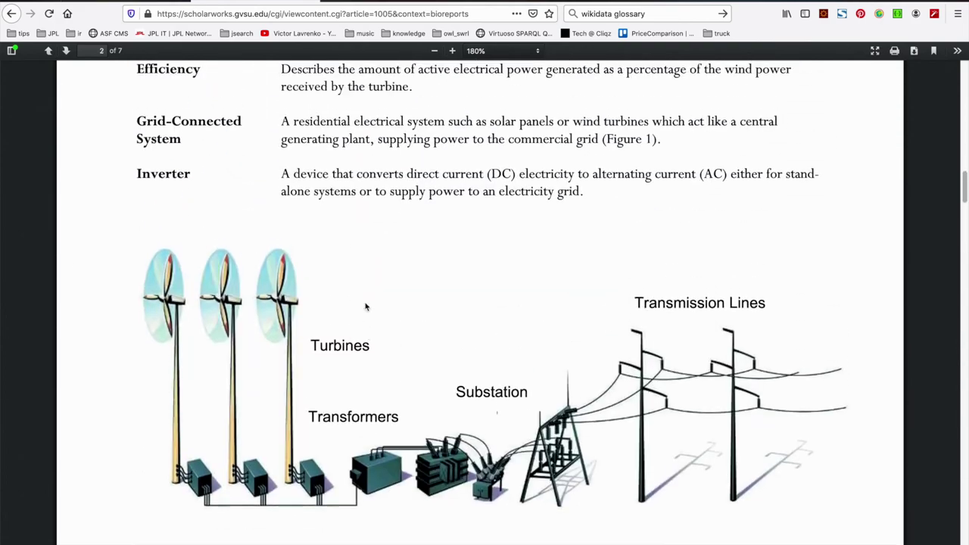
pyautogui.scroll(2, 365, 307)
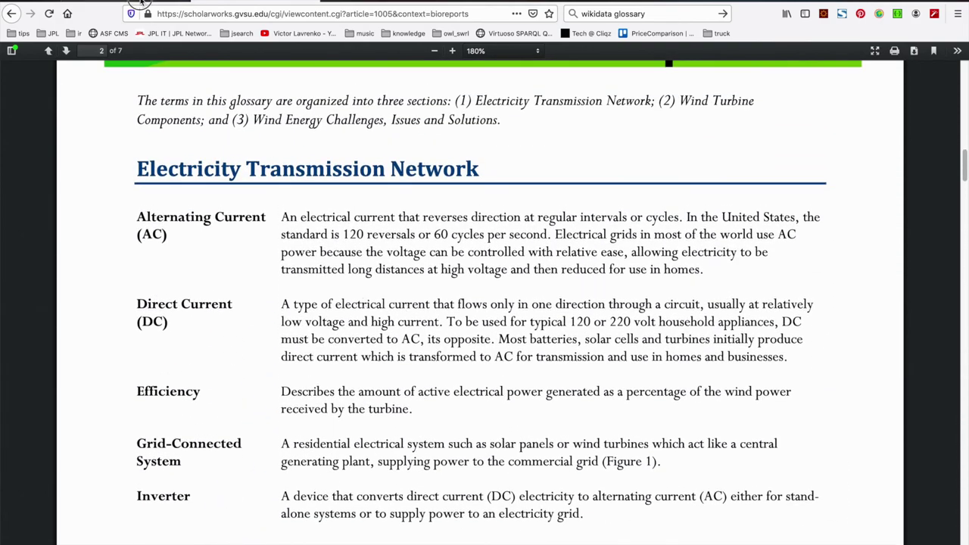
pyautogui.hotkey('ctrl', 'Tab')
pyautogui.scroll(10, 421, 265)
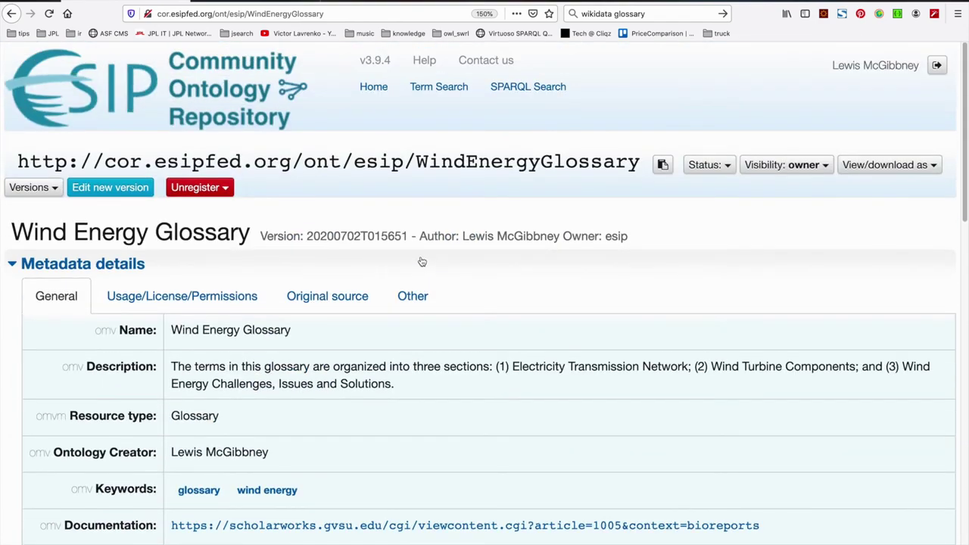
# Start editing a new version of the Wind Energy Glossary
pyautogui.click(120, 194)
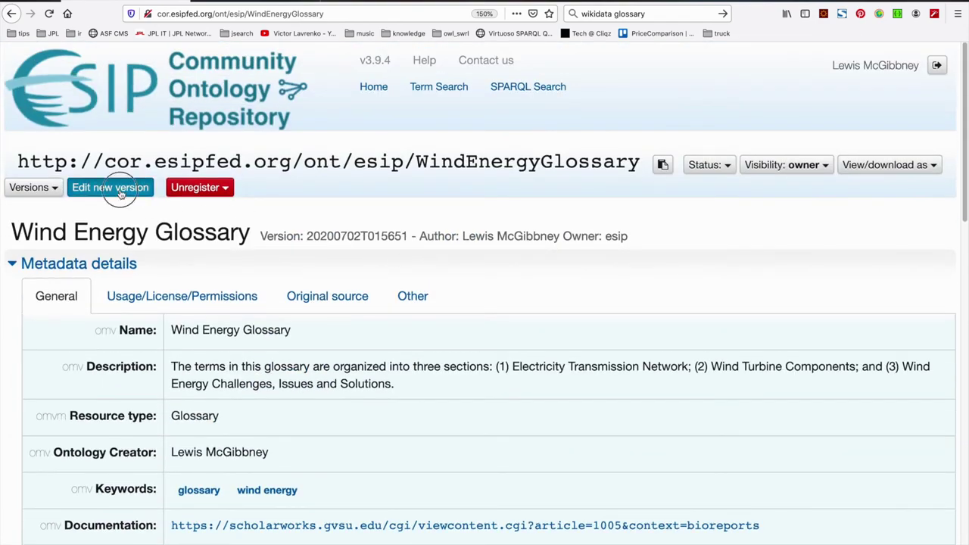
pyautogui.scroll(-2, 461, 457)
pyautogui.scroll(-10, 461, 458)
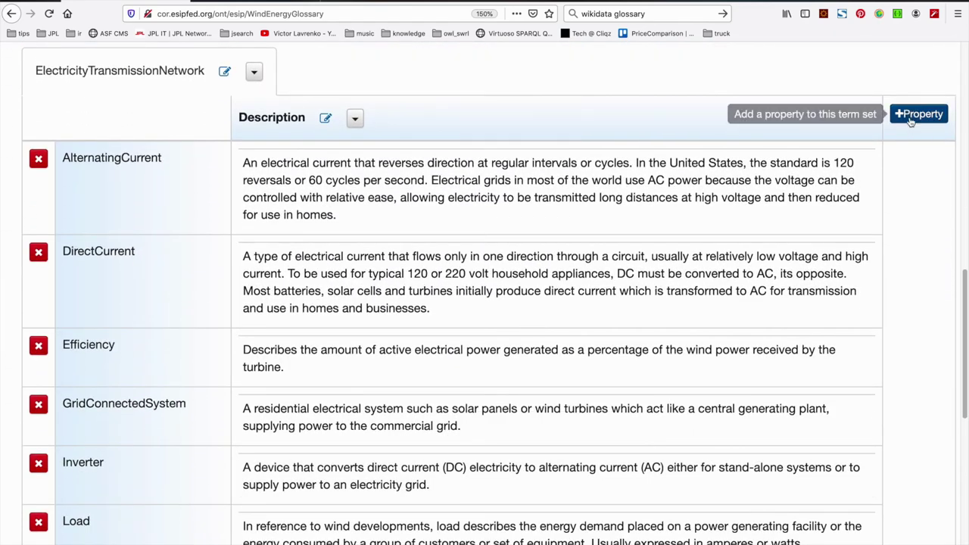
pyautogui.click(917, 113)
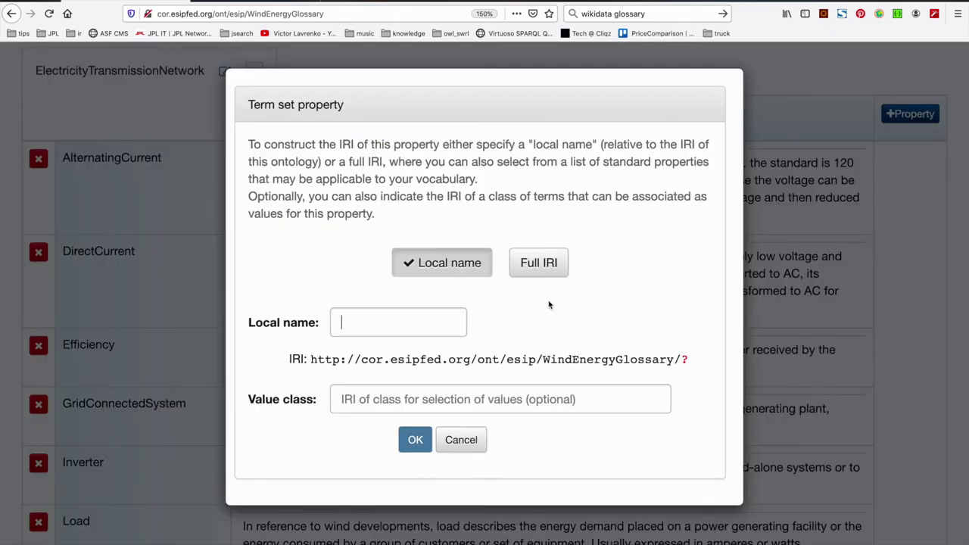
pyautogui.click(541, 272)
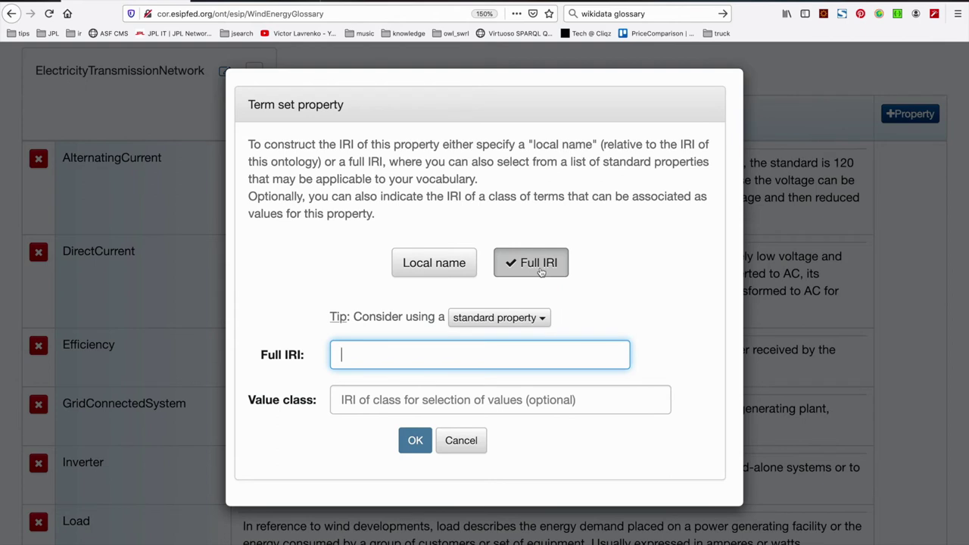
pyautogui.click(540, 319)
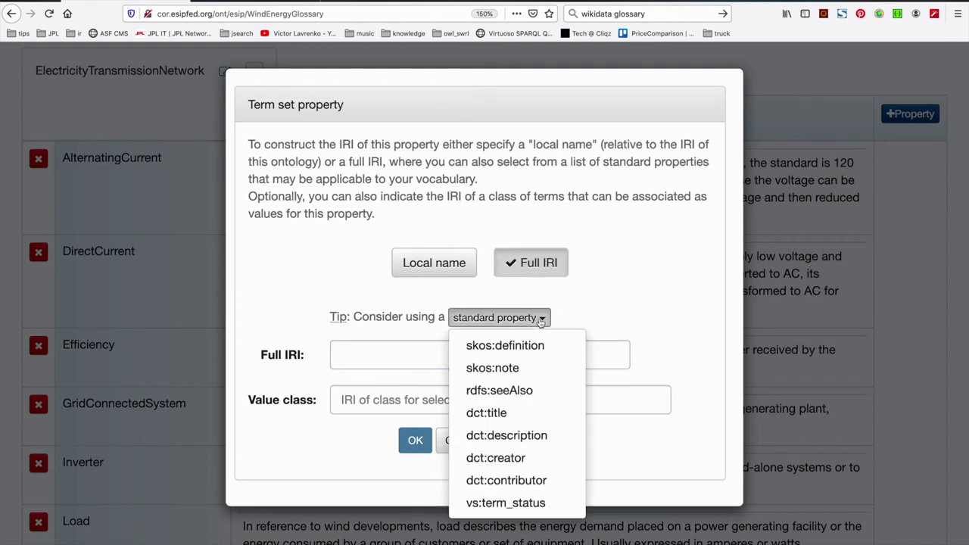
pyautogui.moveTo(537, 393)
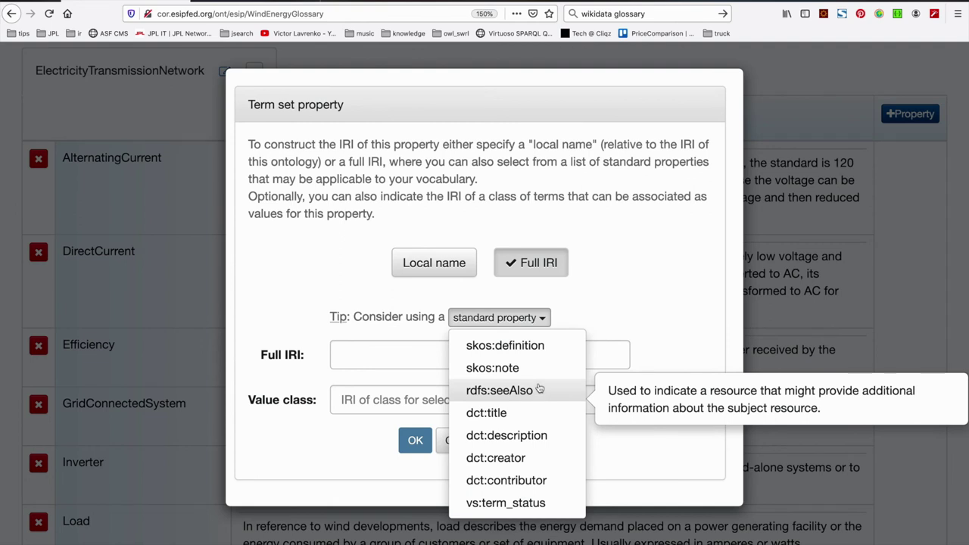
pyautogui.moveTo(536, 371)
pyautogui.click(536, 369)
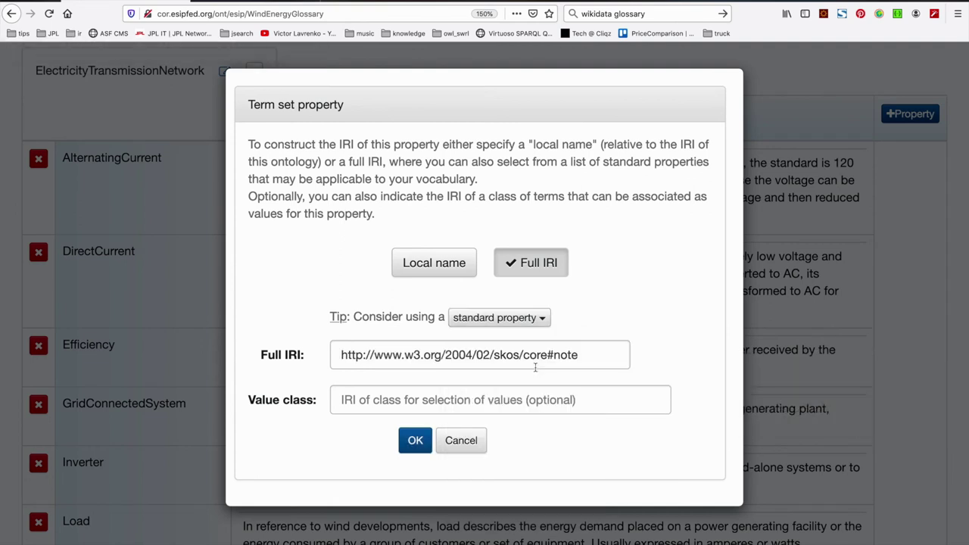
pyautogui.click(595, 357)
pyautogui.press('BackSpace')
pyautogui.press('BackSpace')
pyautogui.press('BackSpace')
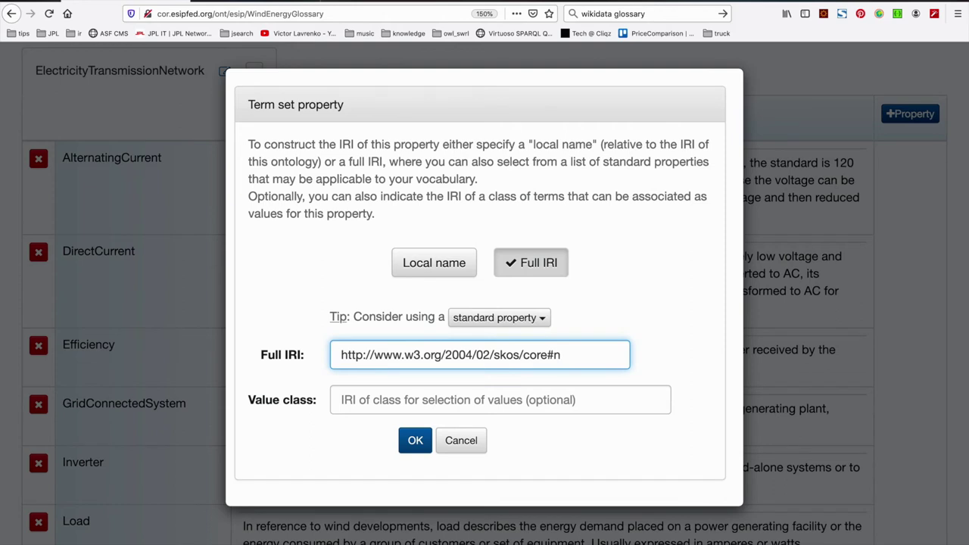
pyautogui.write('altLabel')
pyautogui.click(422, 444)
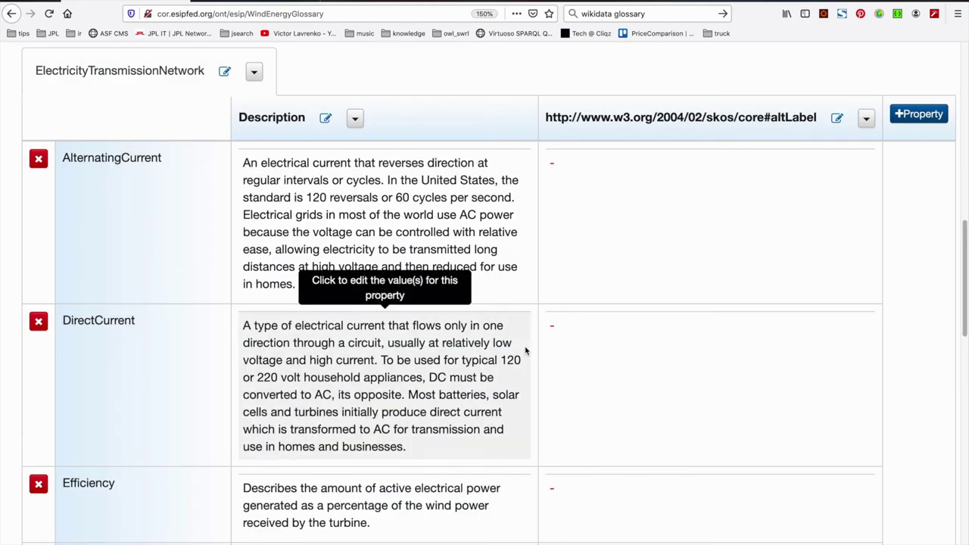
# Set AlternatingCurrent's altLabel to AC, taken from the PDF glossary
pyautogui.hotkey('ctrl', 'Tab')
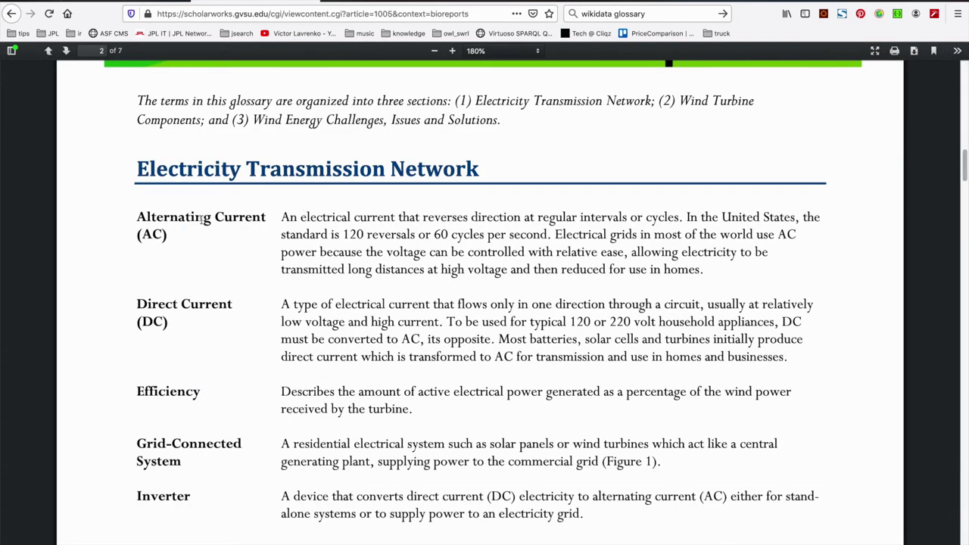
pyautogui.moveTo(165, 235); pyautogui.dragTo(144, 236)
pyautogui.click(147, 3)
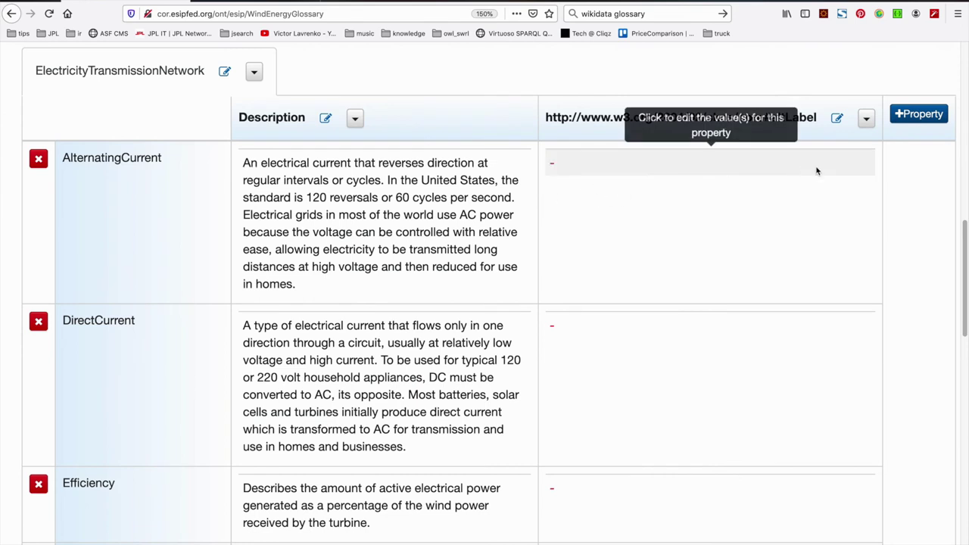
pyautogui.click(557, 176)
pyautogui.write('AC')
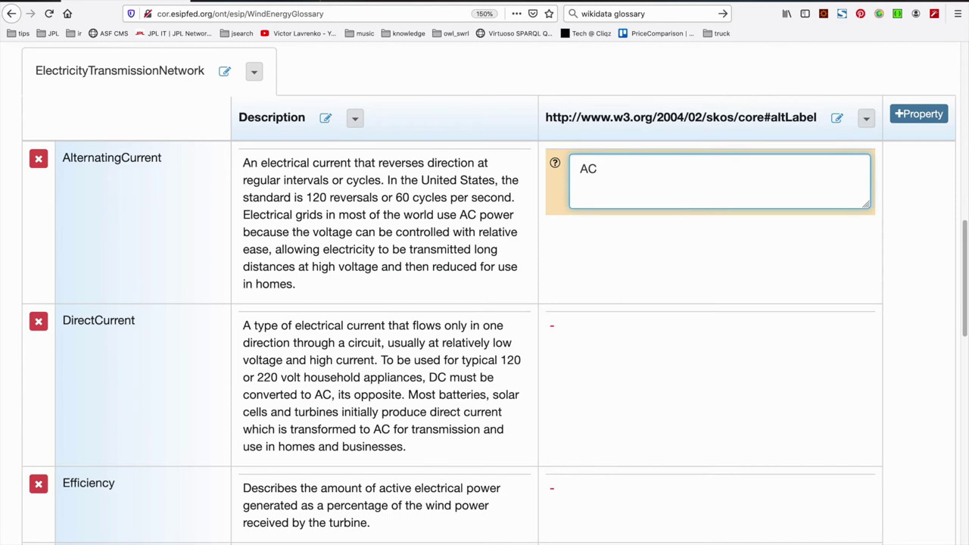
pyautogui.press('Return')
pyautogui.hotkey('ctrl', '-')
pyautogui.hotkey('ctrl', '-')
pyautogui.hotkey('ctrl', '-')
pyautogui.hotkey('ctrl', '+')
pyautogui.hotkey('ctrl', '+')
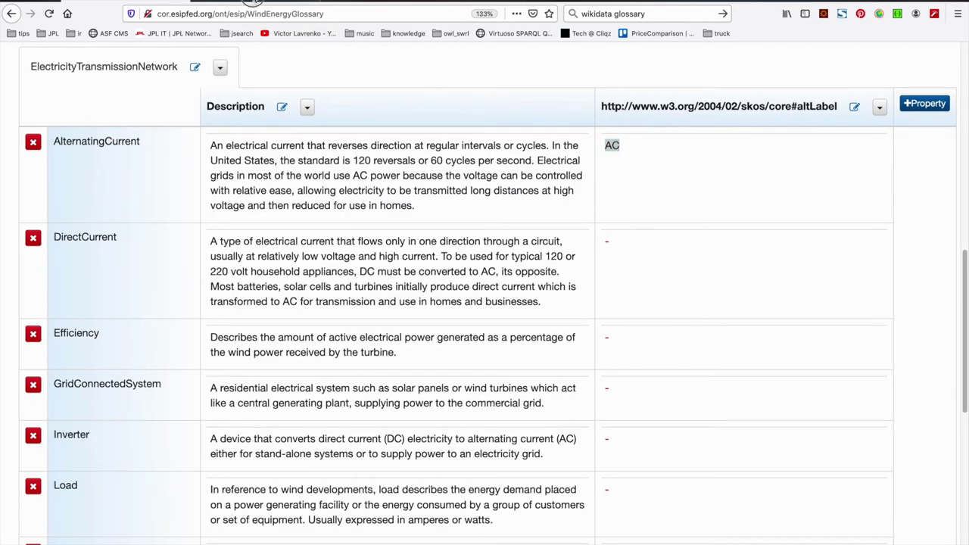
# Set DirectCurrent's altLabel to DC, copied from the PDF glossary
pyautogui.click(250, 6)
pyautogui.moveTo(163, 322); pyautogui.dragTo(144, 322)
pyautogui.hotkey('ctrl', 'c')
pyautogui.click(161, 3)
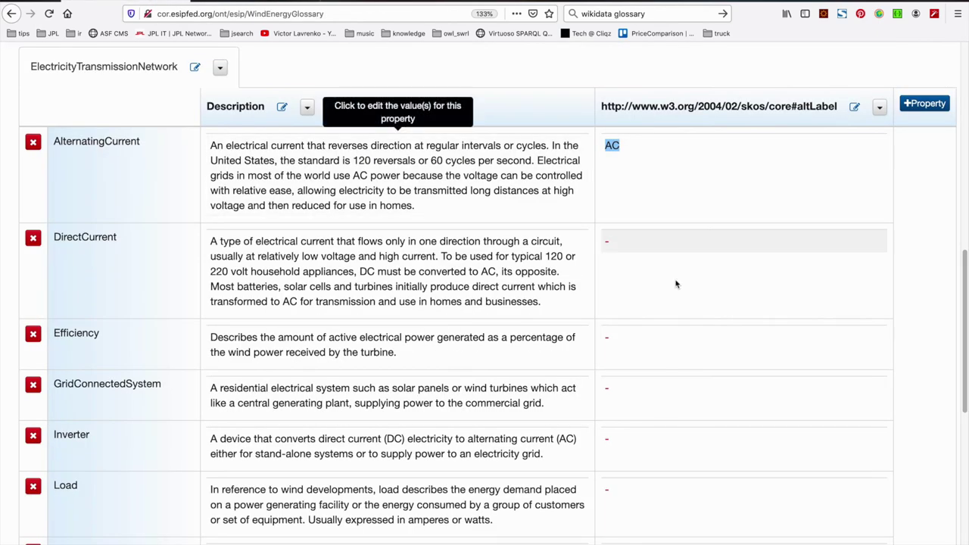
pyautogui.click(638, 256)
pyautogui.hotkey('ctrl', 'v')
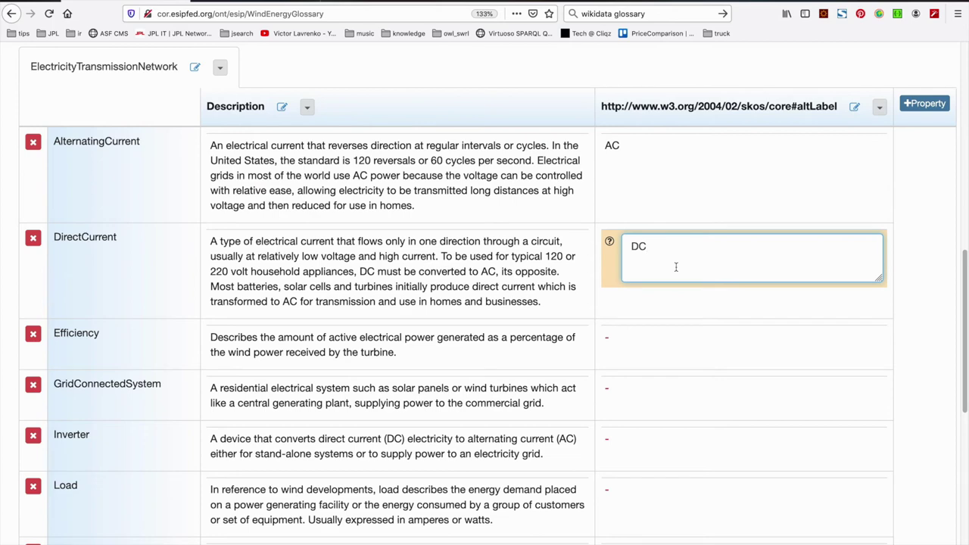
pyautogui.press('Return')
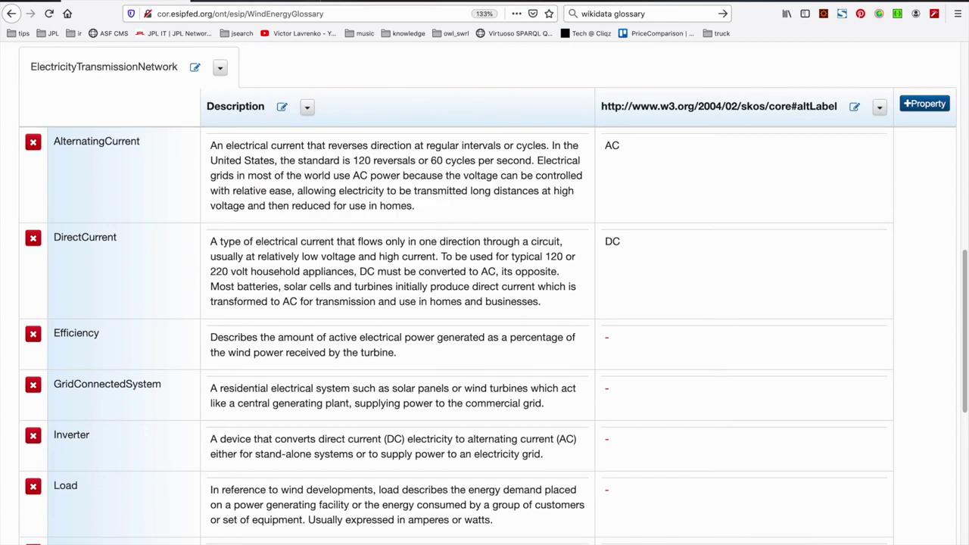
pyautogui.scroll(-1, 580, 364)
pyautogui.scroll(2, 579, 364)
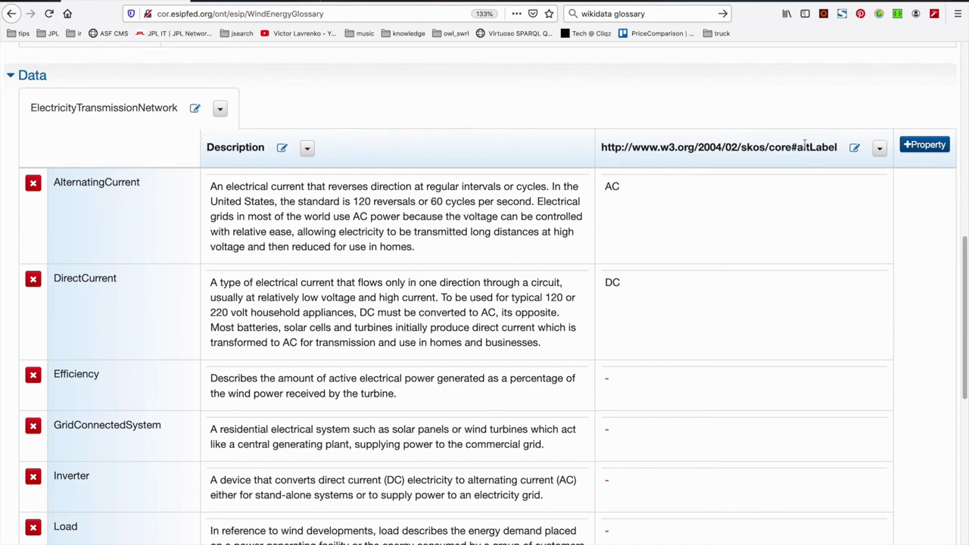
# Add a skos:prefLabel property column, adapted from the skos:definition IRI
pyautogui.click(916, 147)
pyautogui.click(535, 238)
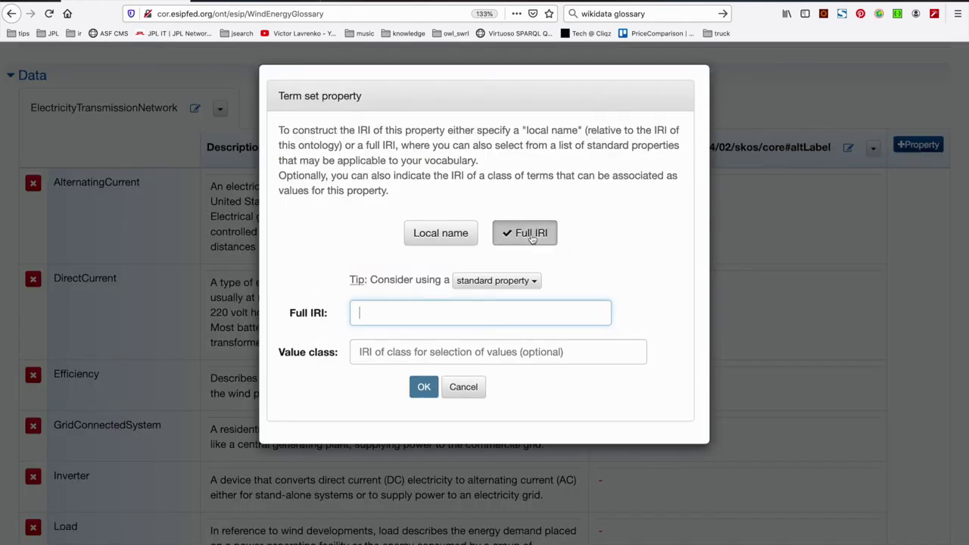
pyautogui.click(532, 280)
pyautogui.click(530, 304)
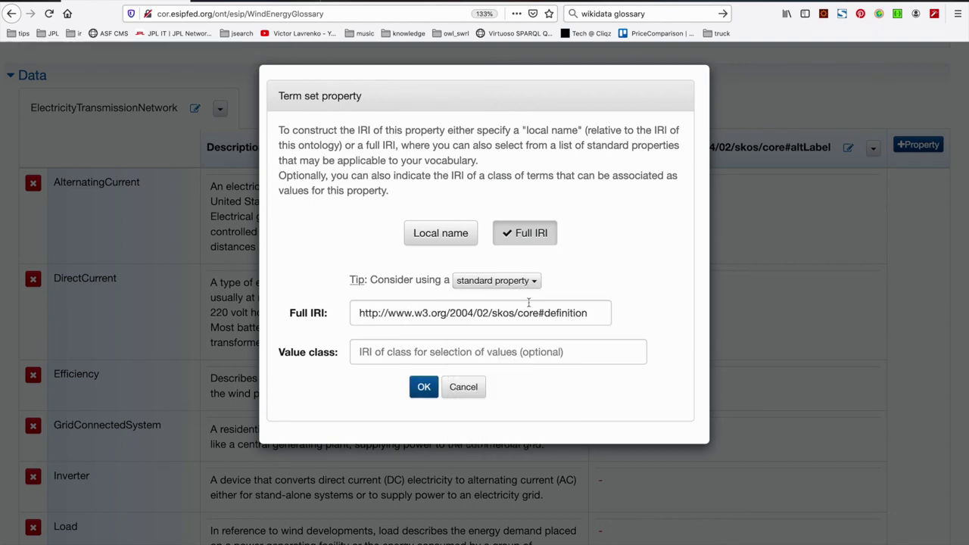
pyautogui.moveTo(546, 313); pyautogui.dragTo(608, 315)
pyautogui.write('prefLabel')
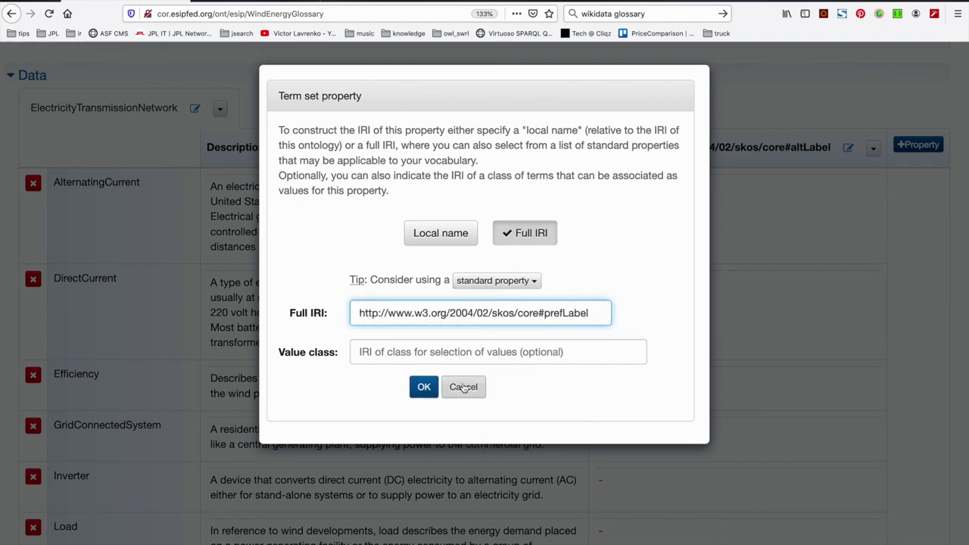
pyautogui.click(424, 387)
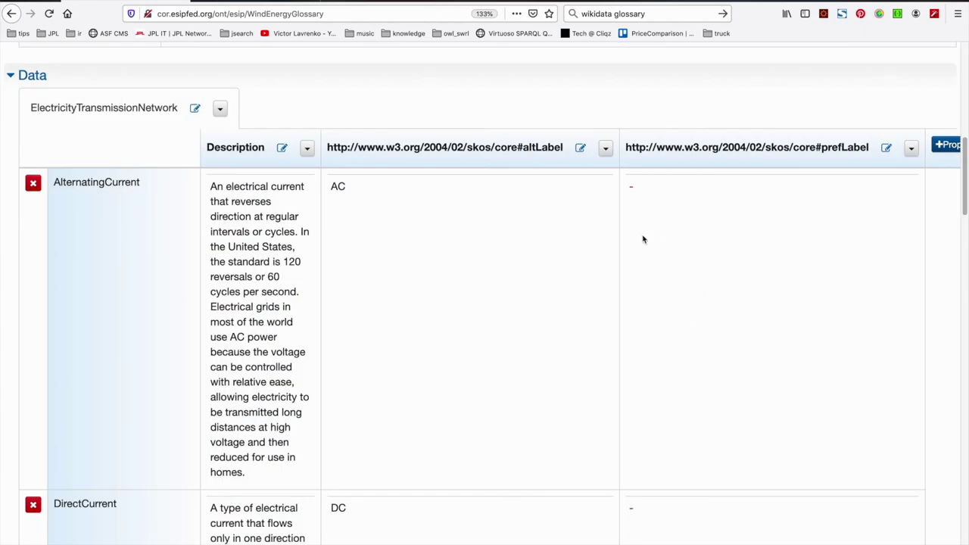
# Set AlternatingCurrent's prefLabel to 'alternating current'
pyautogui.click(119, 183)
pyautogui.press('super+c')
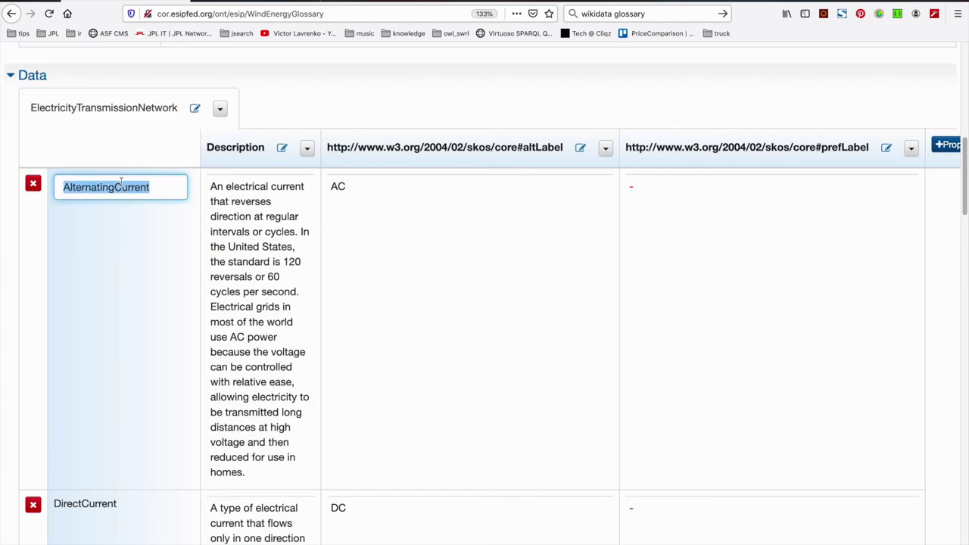
pyautogui.click(664, 190)
pyautogui.press('super+v')
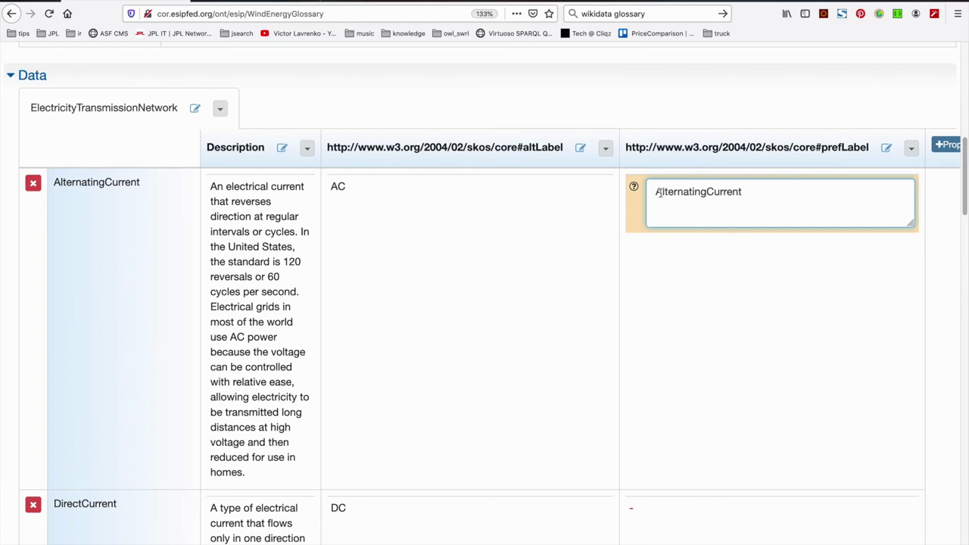
pyautogui.write('a')
pyautogui.moveTo(656, 192); pyautogui.dragTo(717, 193)
pyautogui.click(707, 192)
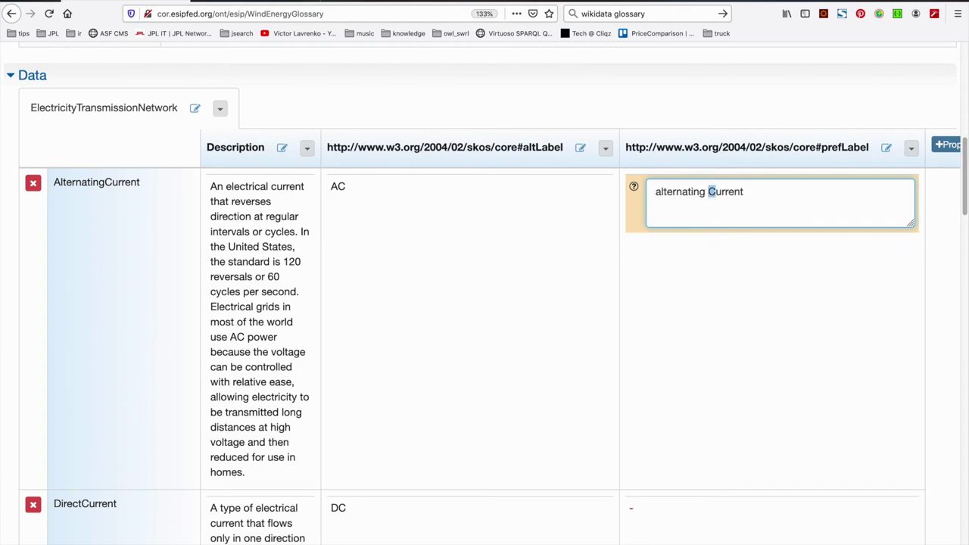
pyautogui.write('c')
pyautogui.press('Return')
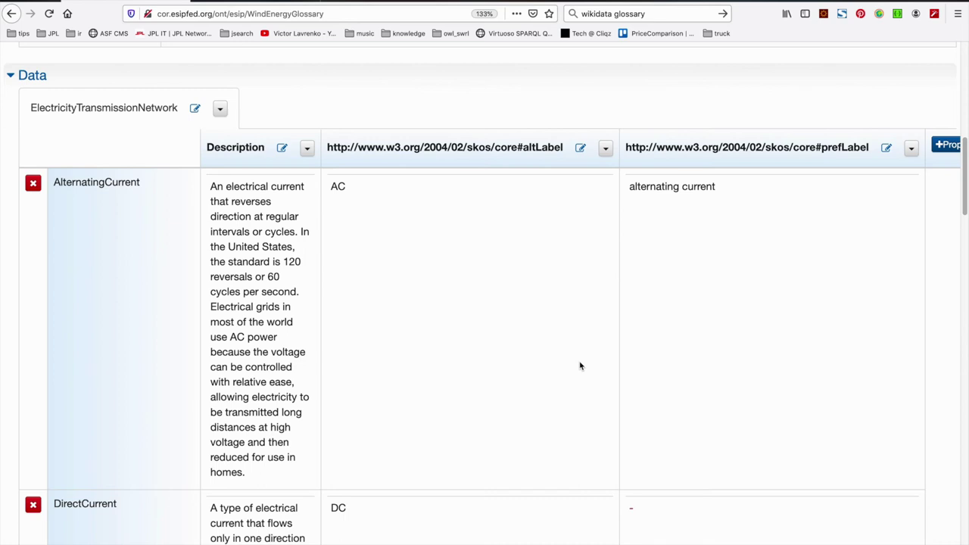
pyautogui.scroll(-1, 580, 367)
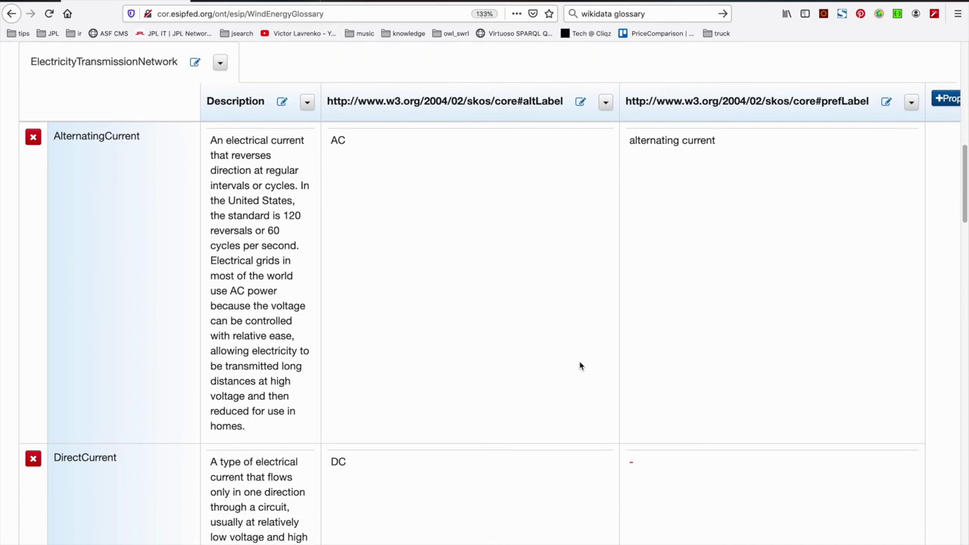
# Review the term table's lowercase prefLabels and altLabels, zooming the page out to 120%
pyautogui.scroll(-1, 580, 367)
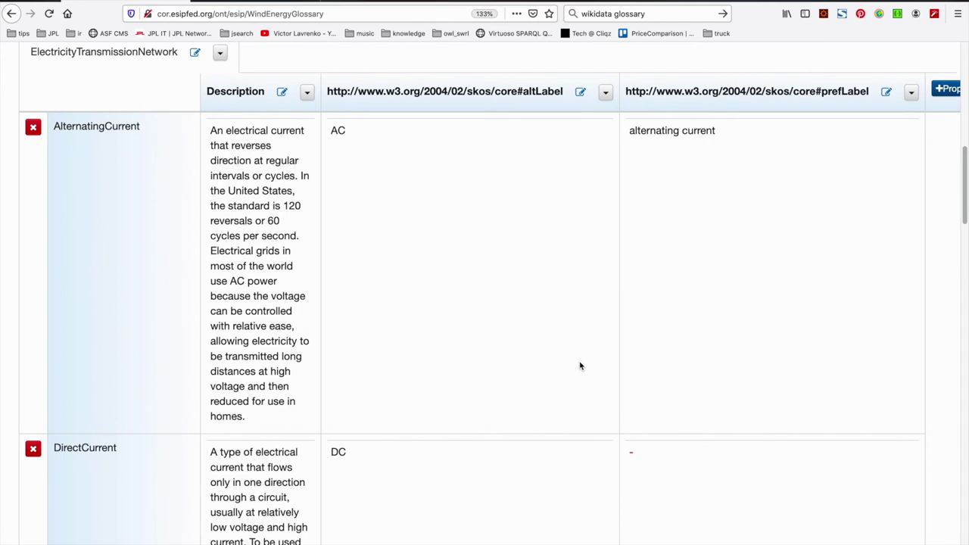
pyautogui.scroll(-7, 580, 366)
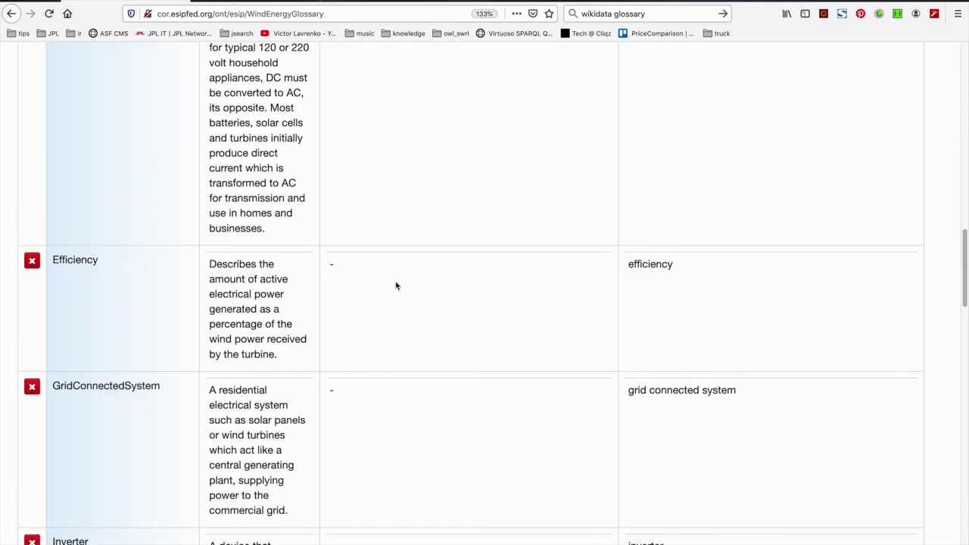
pyautogui.scroll(8, 396, 283)
pyautogui.scroll(2, 396, 285)
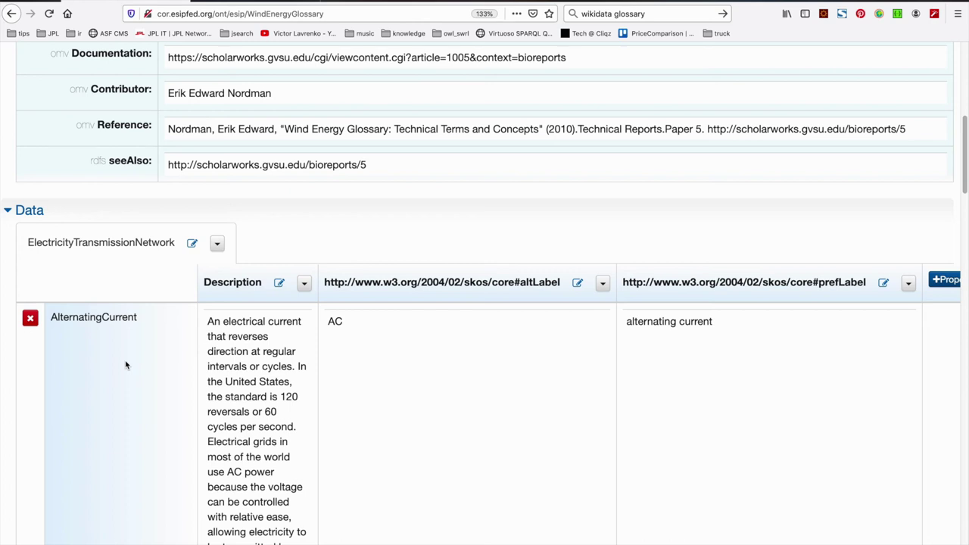
pyautogui.scroll(-5, 126, 365)
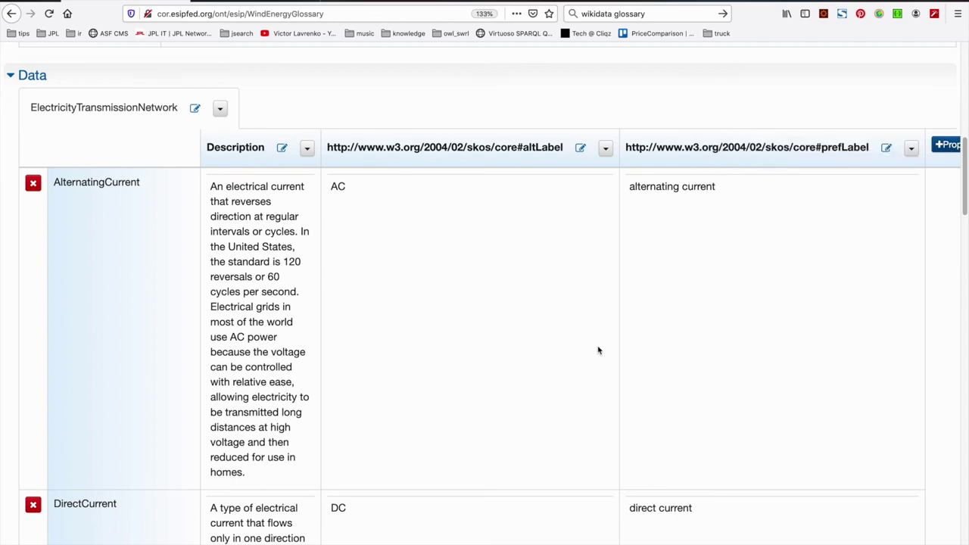
pyautogui.scroll(3, 464, 364)
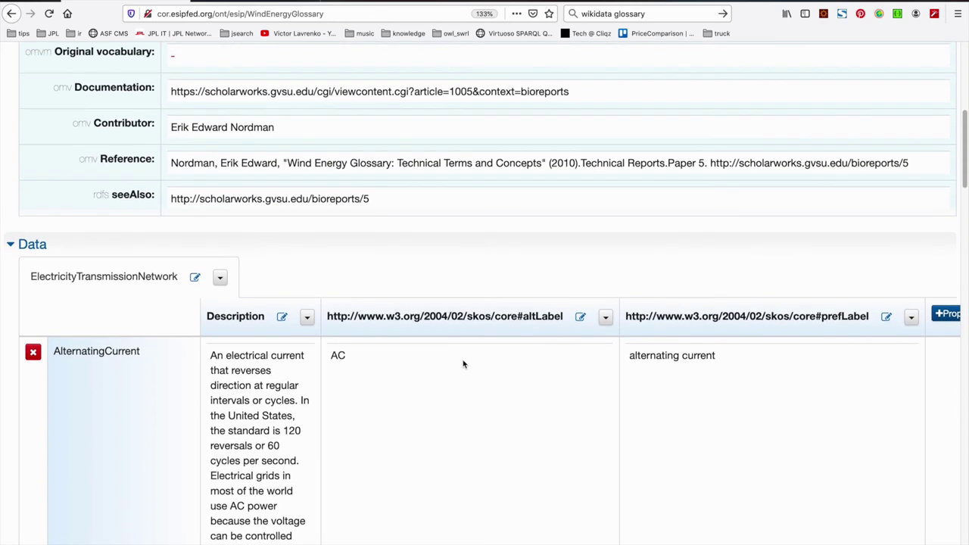
pyautogui.scroll(-1, 463, 364)
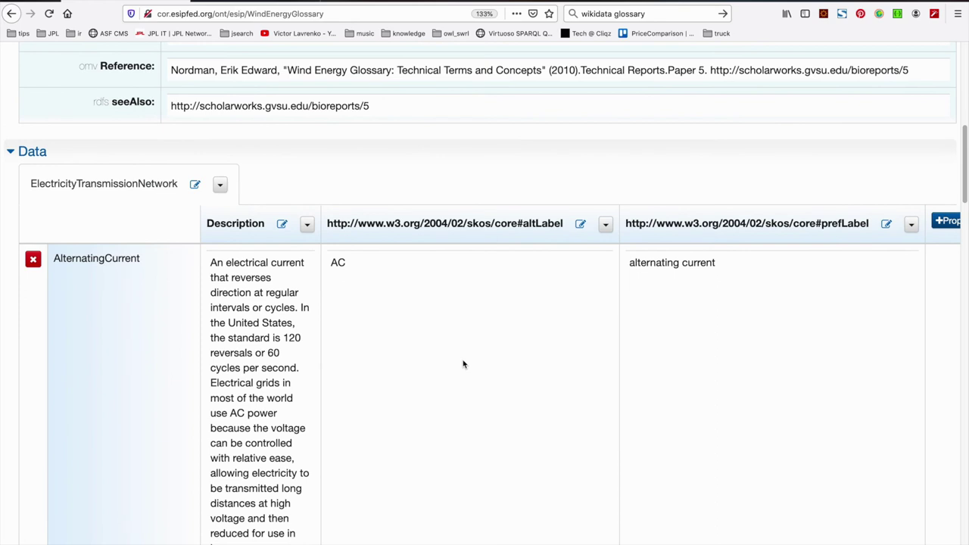
pyautogui.scroll(-1, 464, 364)
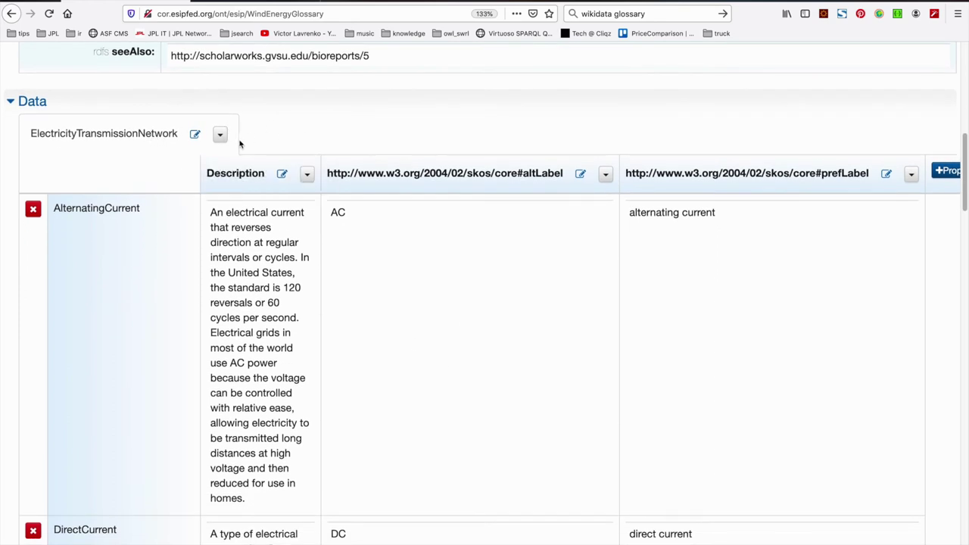
pyautogui.scroll(-1, 239, 144)
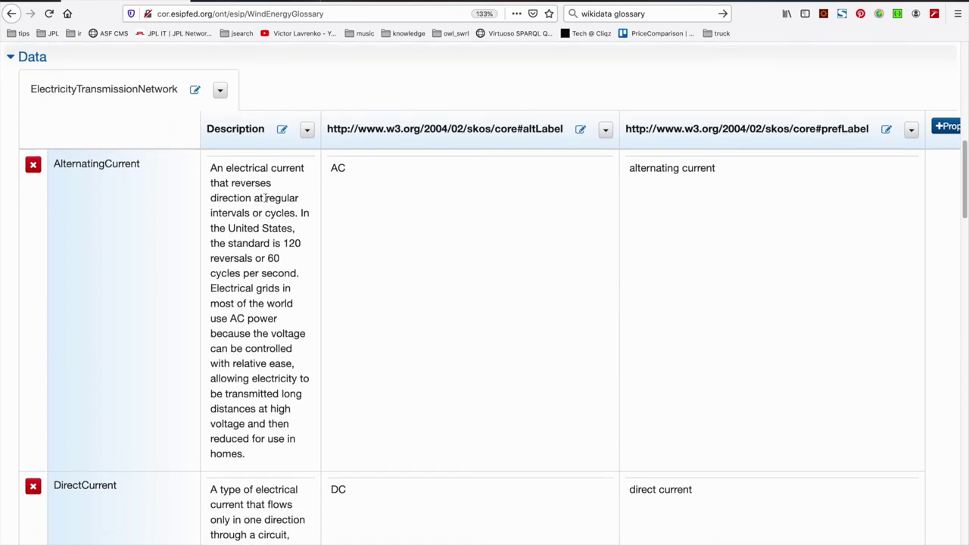
pyautogui.scroll(1, 302, 101)
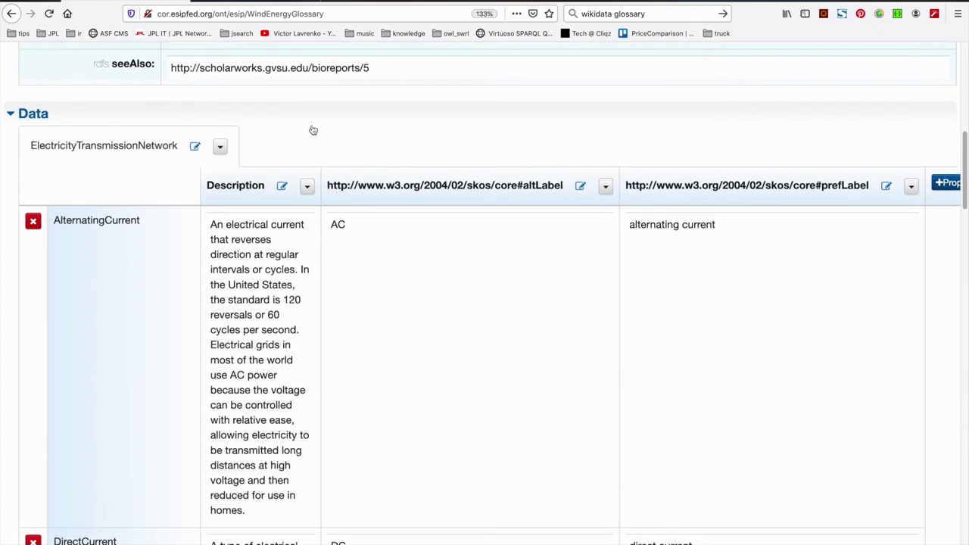
pyautogui.scroll(-10, 313, 130)
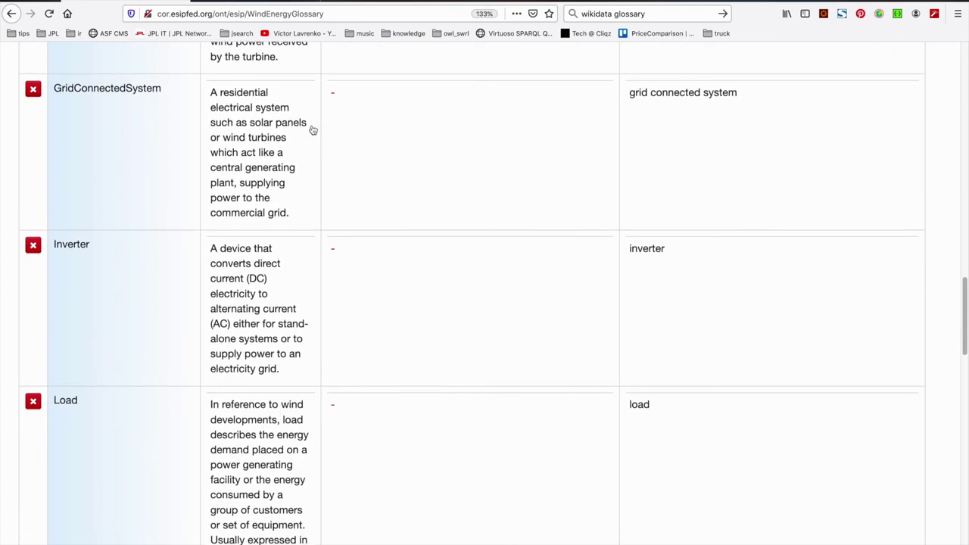
pyautogui.hotkey('ctrl', '-')
pyautogui.scroll(-15, 303, 174)
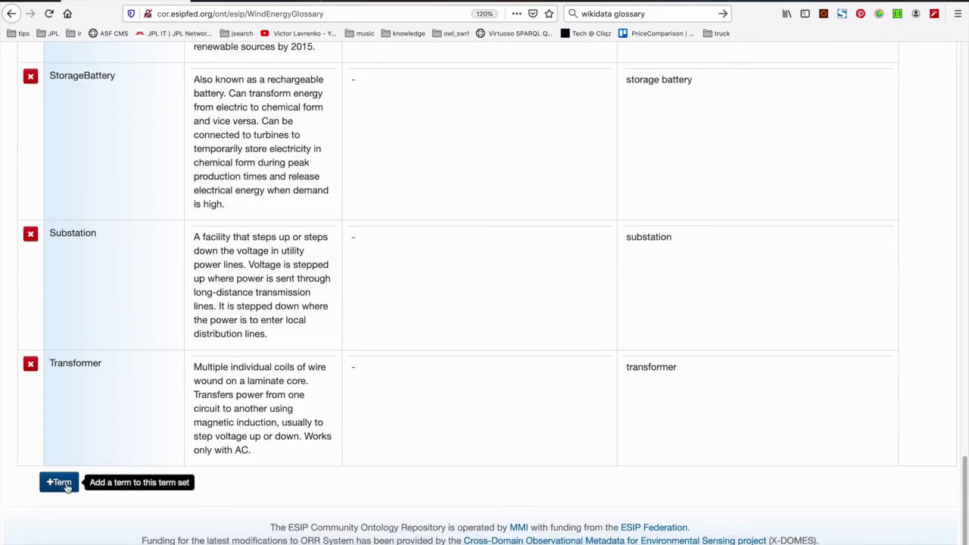
pyautogui.scroll(15, 143, 361)
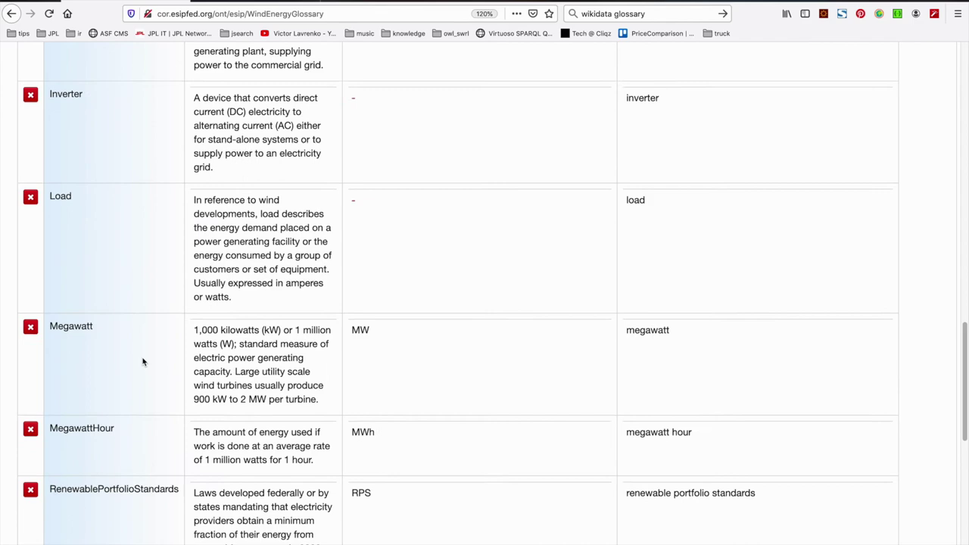
pyautogui.scroll(4, 143, 361)
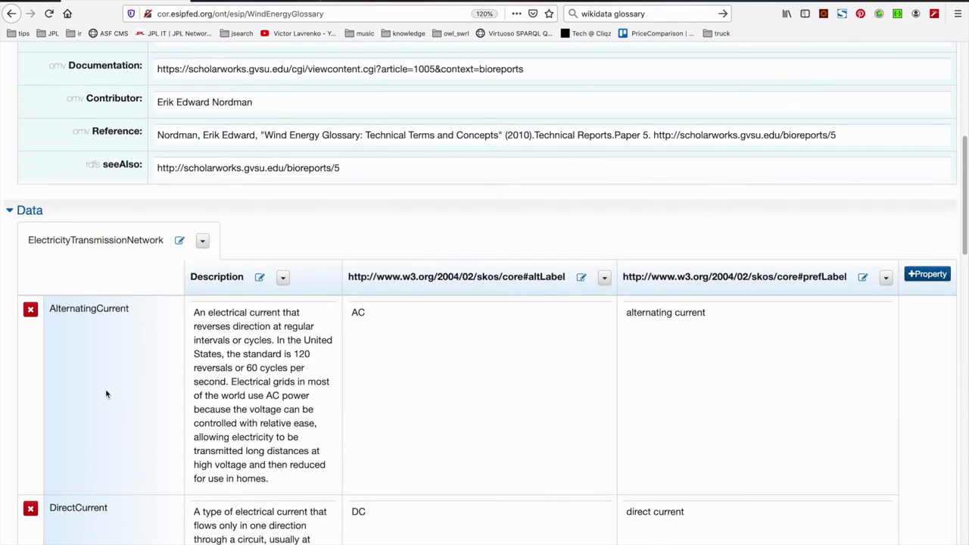
# Insert a WindTurbineComponents term set right of ElectricityTransmissionNetwork, name pasted from the PDF
pyautogui.click(203, 242)
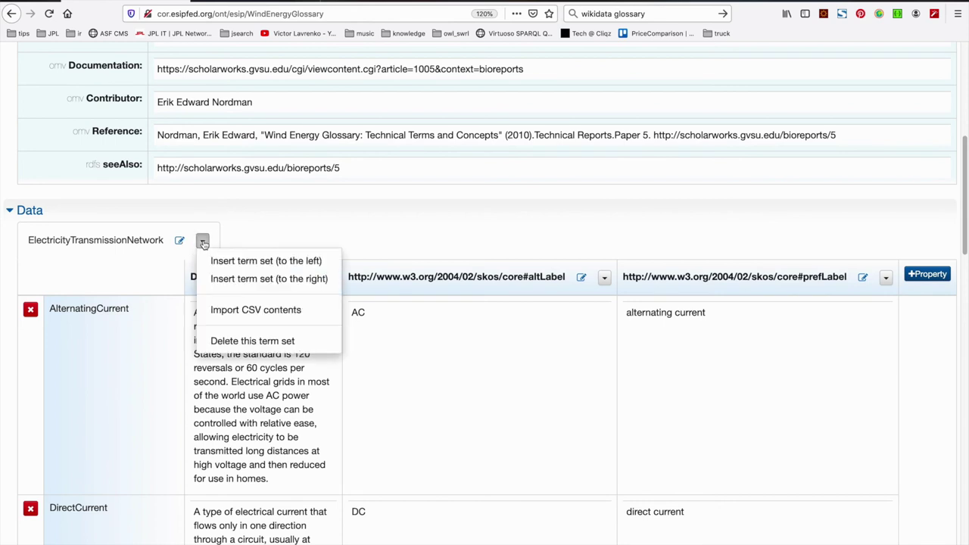
pyautogui.click(229, 280)
pyautogui.click(341, 297)
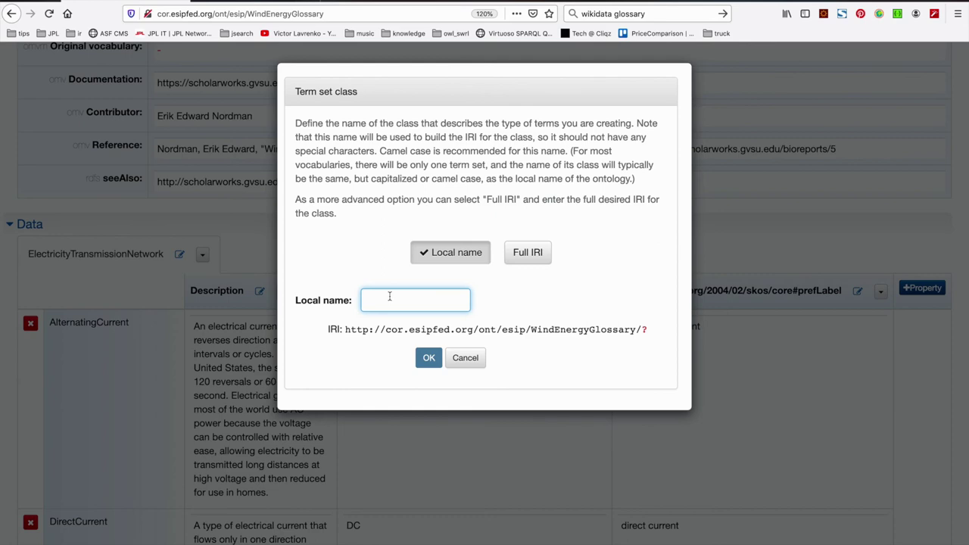
pyautogui.click(416, 300)
pyautogui.hotkey('ctrl', 'Tab')
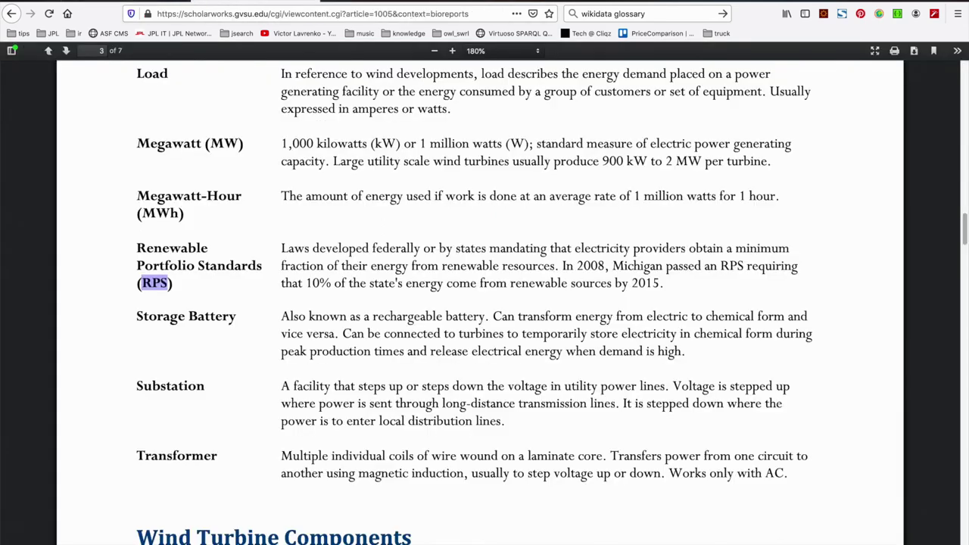
pyautogui.scroll(-5, 316, 310)
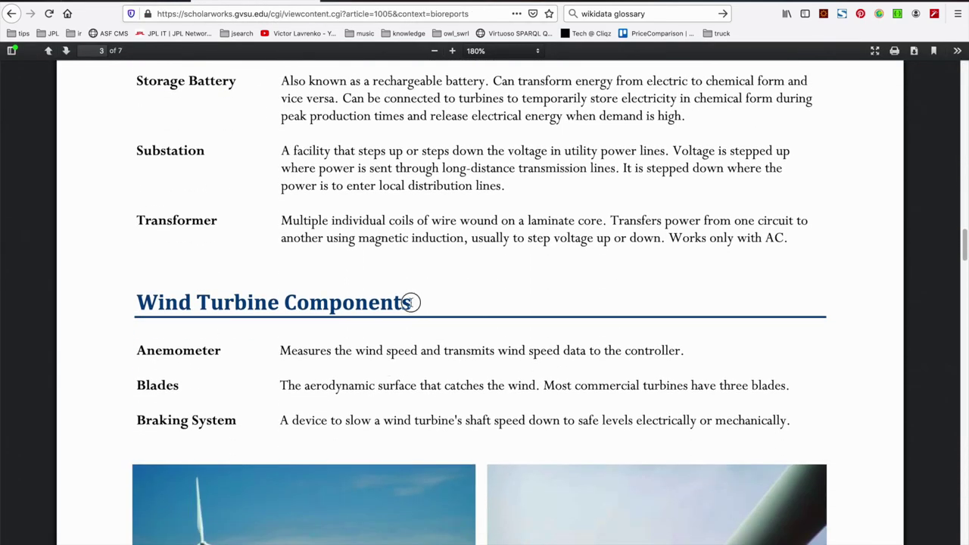
pyautogui.moveTo(415, 303); pyautogui.dragTo(137, 302)
pyautogui.click(144, 4)
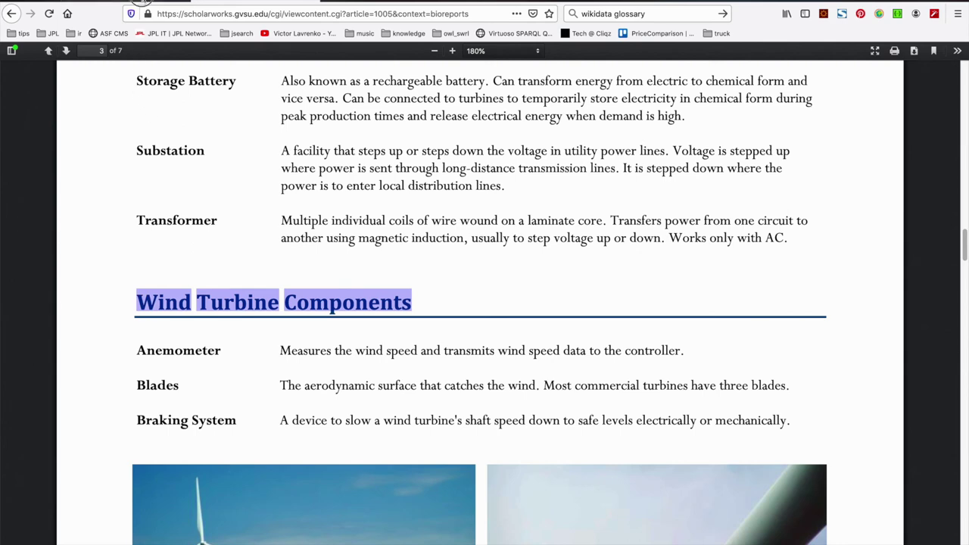
pyautogui.write('WindTurbineComponents')
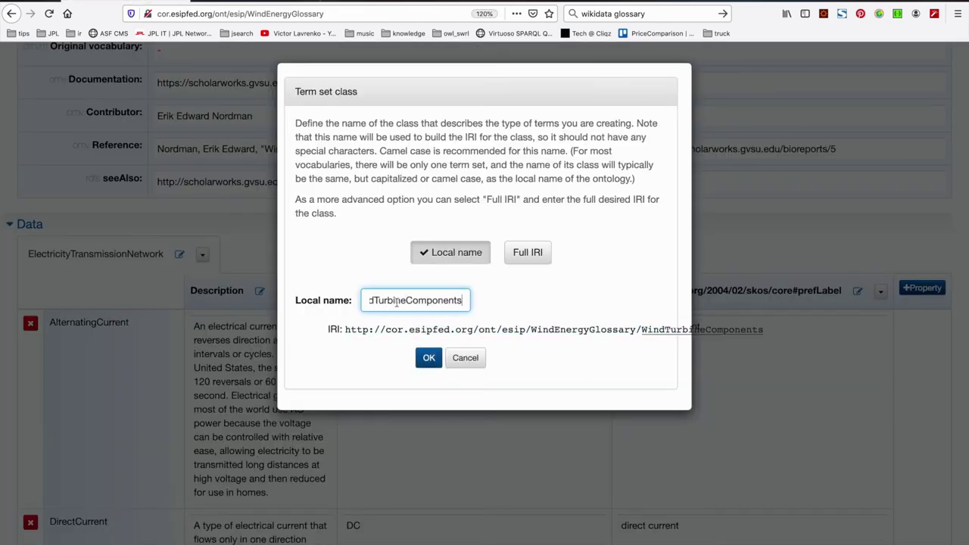
pyautogui.click(428, 357)
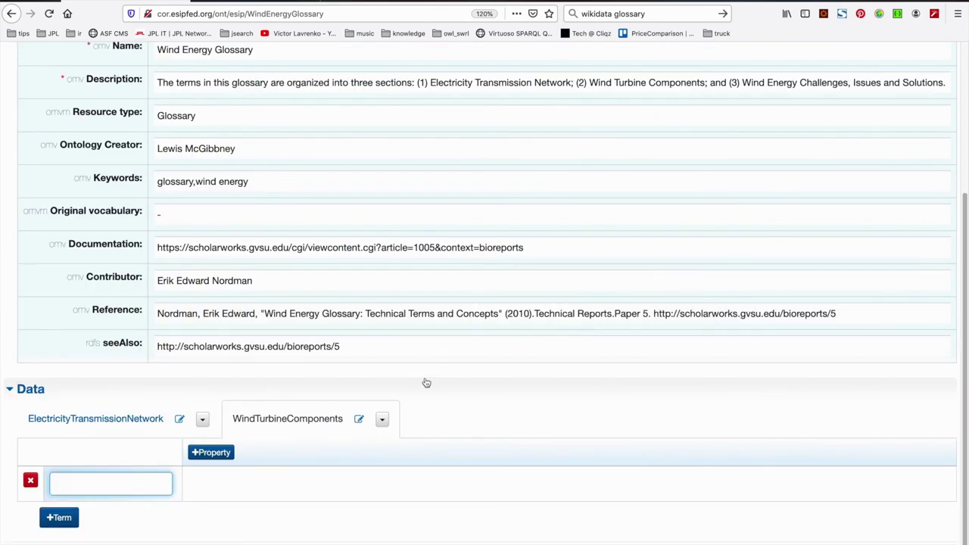
pyautogui.scroll(-1, 426, 383)
pyautogui.click(138, 386)
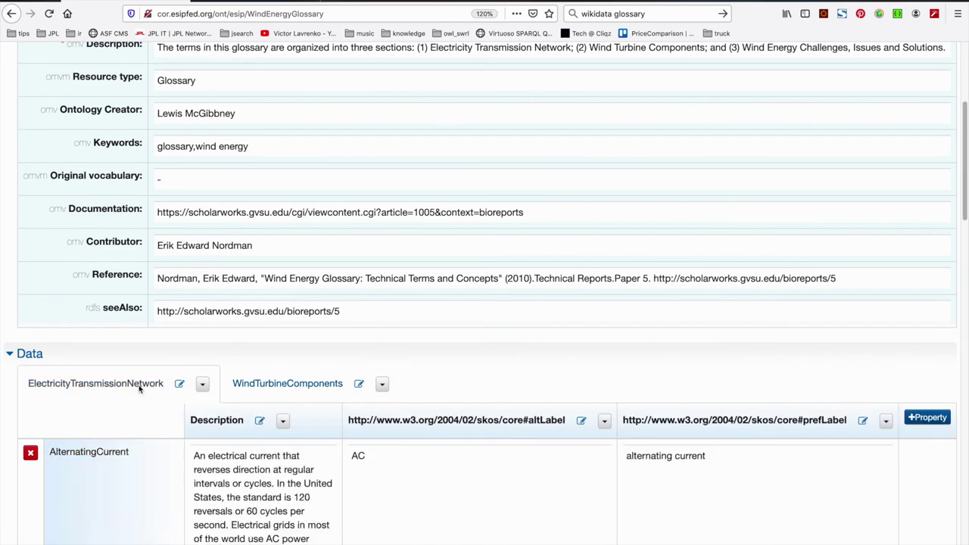
pyautogui.scroll(-4, 148, 398)
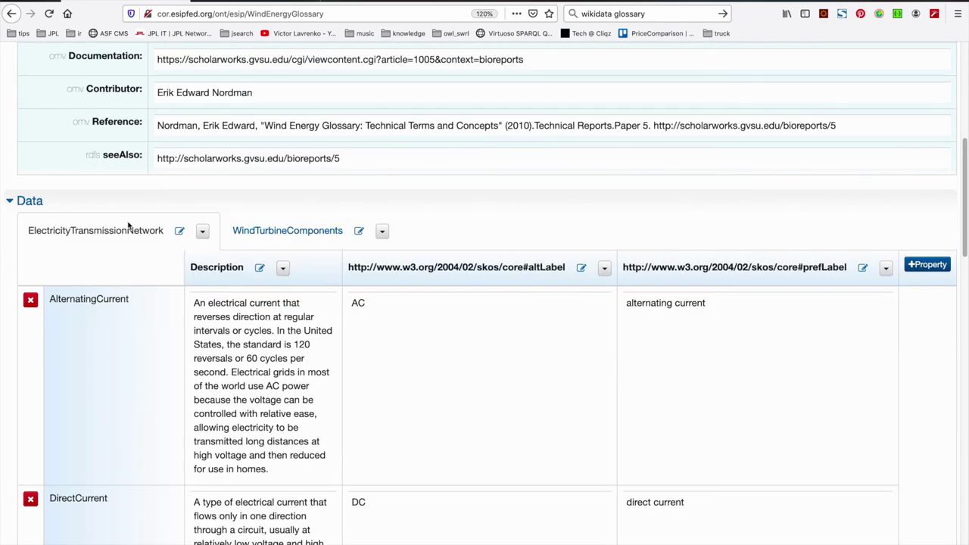
pyautogui.click(297, 234)
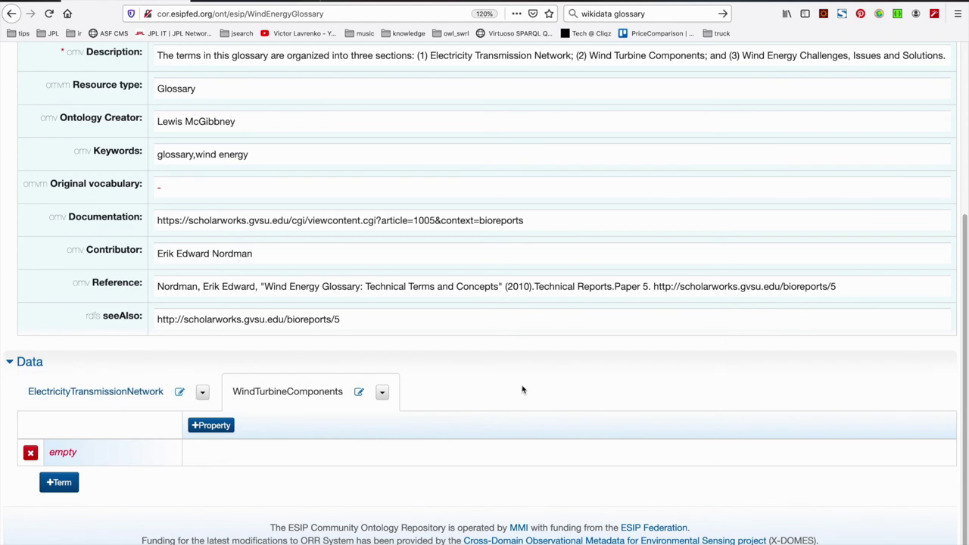
pyautogui.scroll(6, 523, 390)
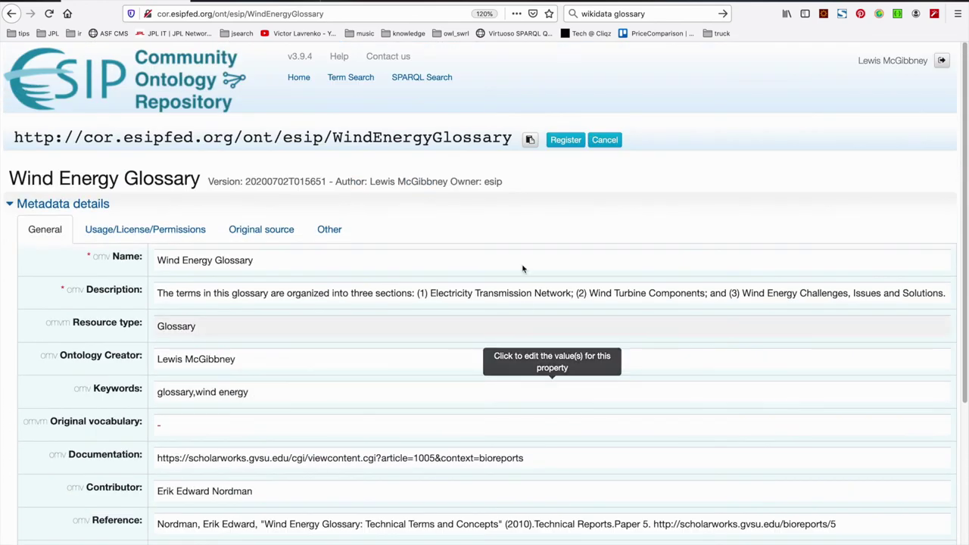
# Register the version with comment 'Completed initial terms set and associated properties and created new term set.'
pyautogui.click(563, 141)
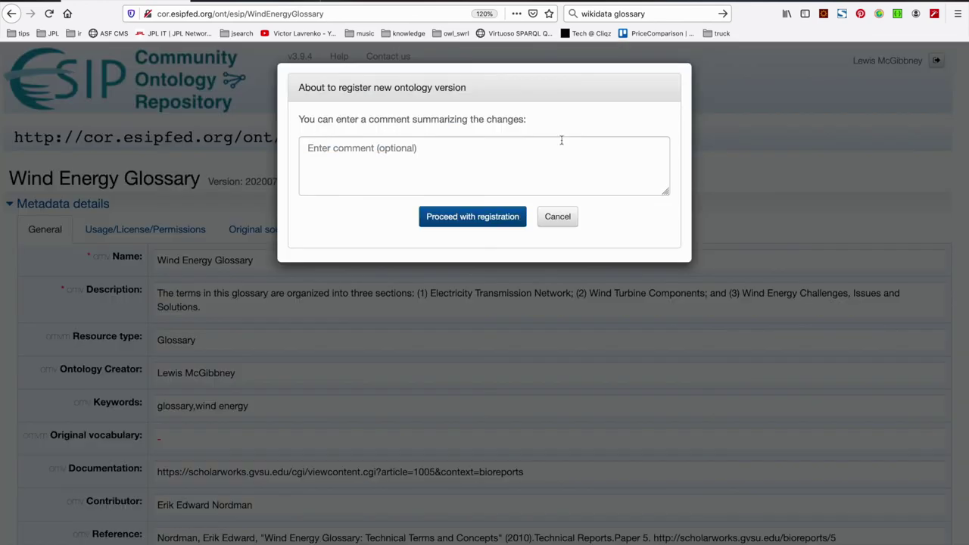
pyautogui.click(518, 172)
pyautogui.write('Completed')
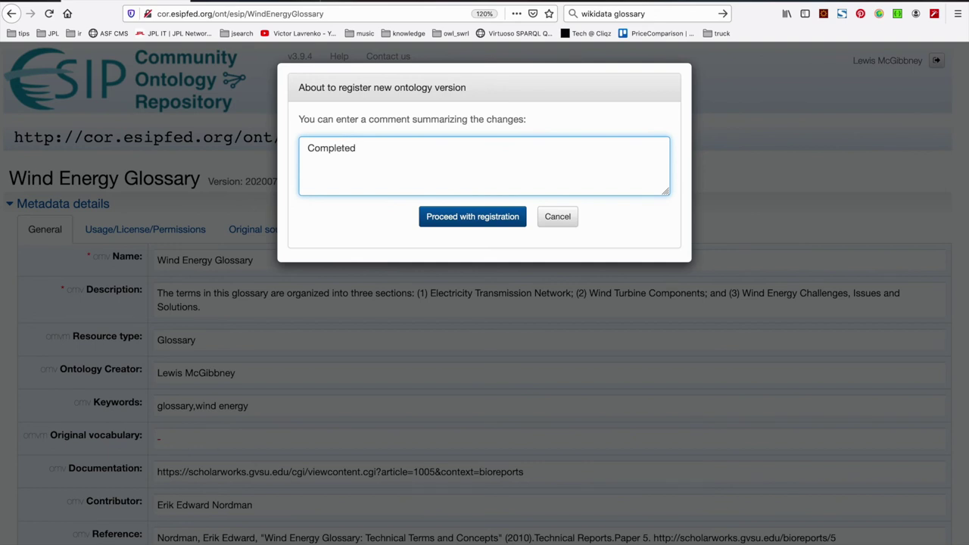
pyautogui.write(' initial terms set and assoc')
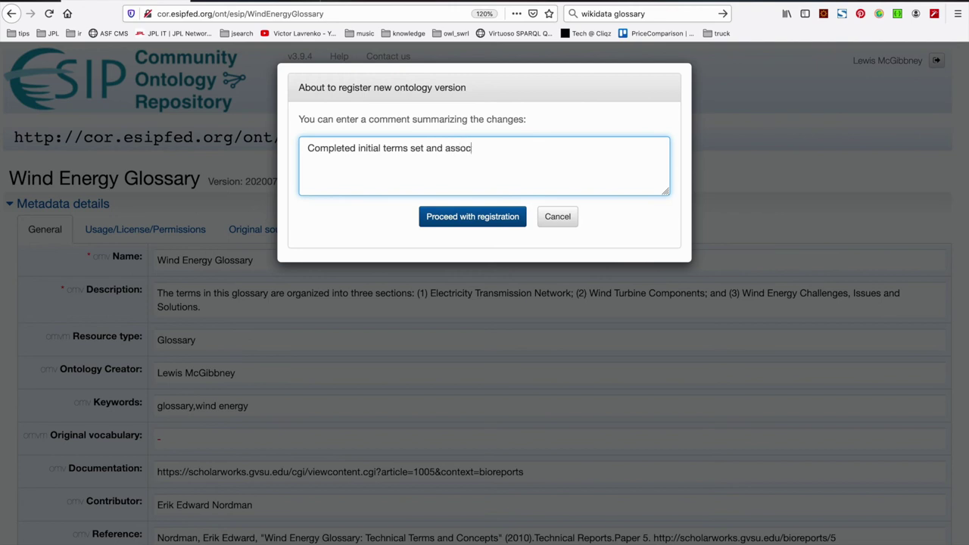
pyautogui.write('iakted properities')
pyautogui.press('BackSpace')
pyautogui.press('BackSpace')
pyautogui.press('BackSpace')
pyautogui.press('BackSpace')
pyautogui.write('ties and created new')
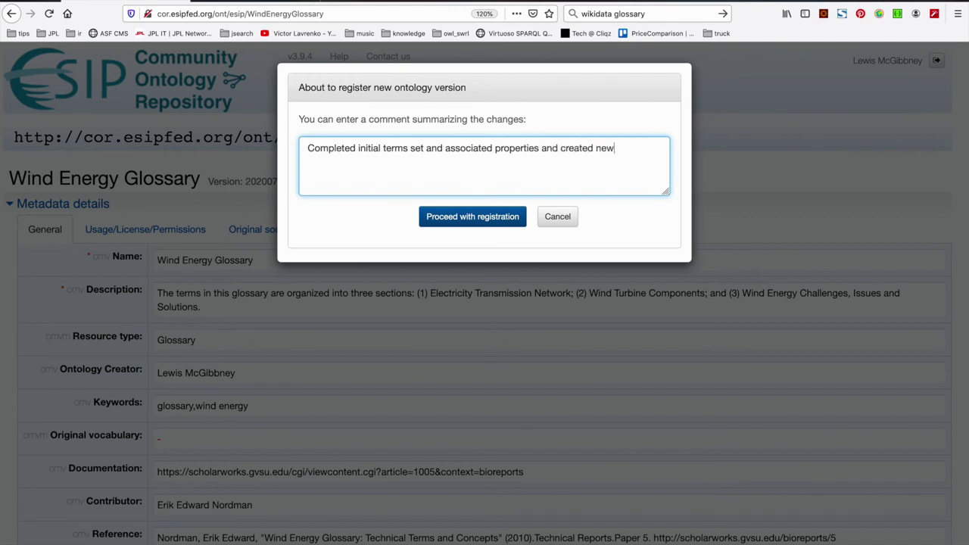
pyautogui.write(' term set.')
pyautogui.click(501, 217)
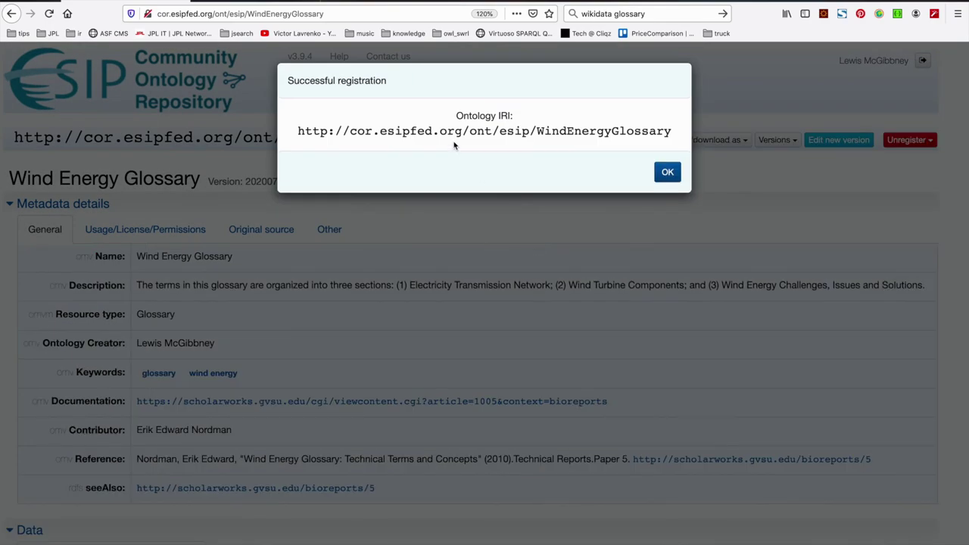
pyautogui.click(667, 173)
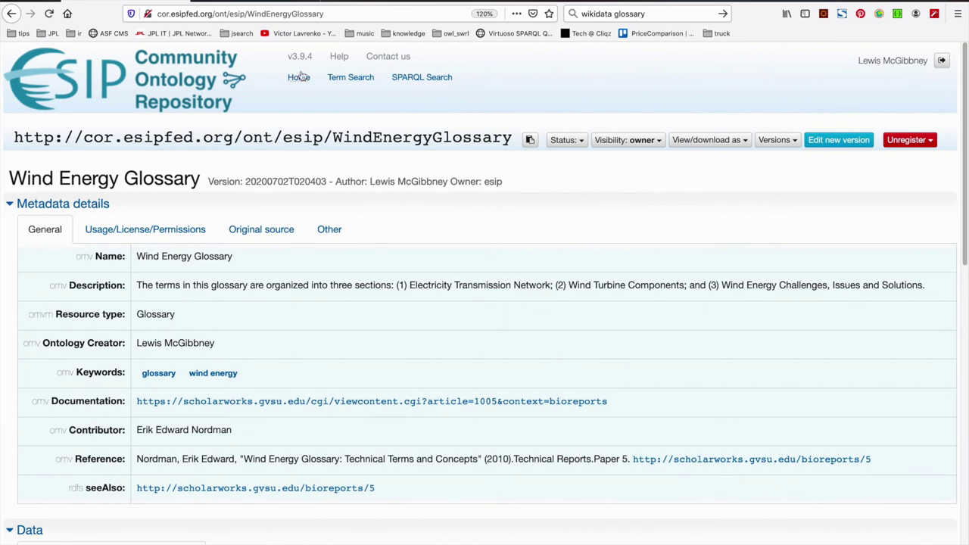
# Open the glossary's page address in a new browser tab
pyautogui.click(327, 13)
pyautogui.hotkey('ctrl', 'c')
pyautogui.hotkey('ctrl', 't')
pyautogui.hotkey('ctrl', 'v')
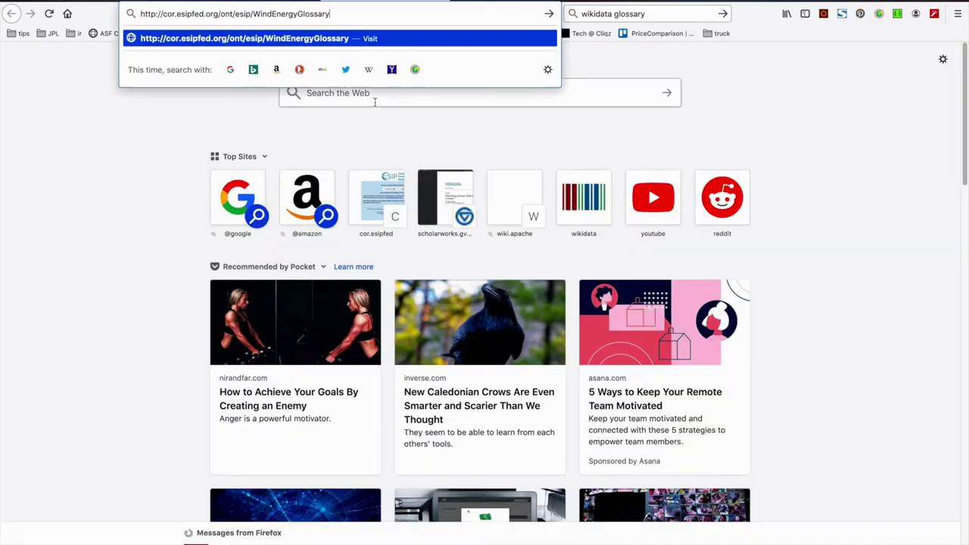
pyautogui.press('Return')
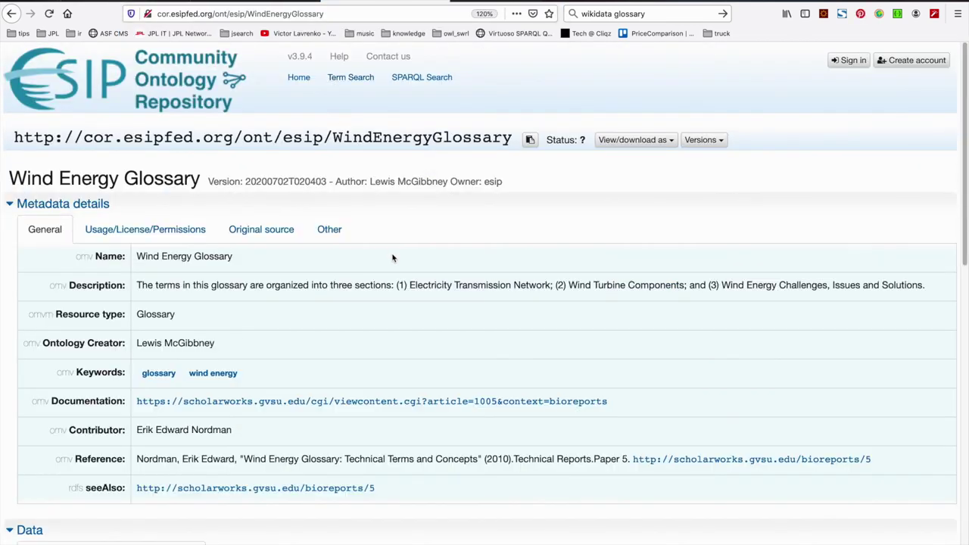
# Browse the ElectricityTransmissionNetwork and WindTurbineComponents term tables
pyautogui.scroll(-5, 392, 258)
pyautogui.click(296, 344)
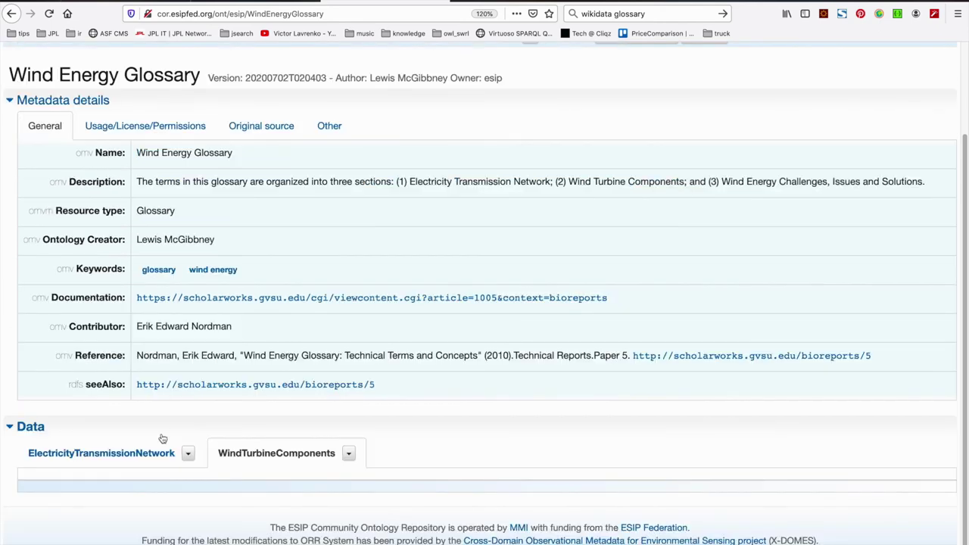
pyautogui.scroll(-4, 288, 440)
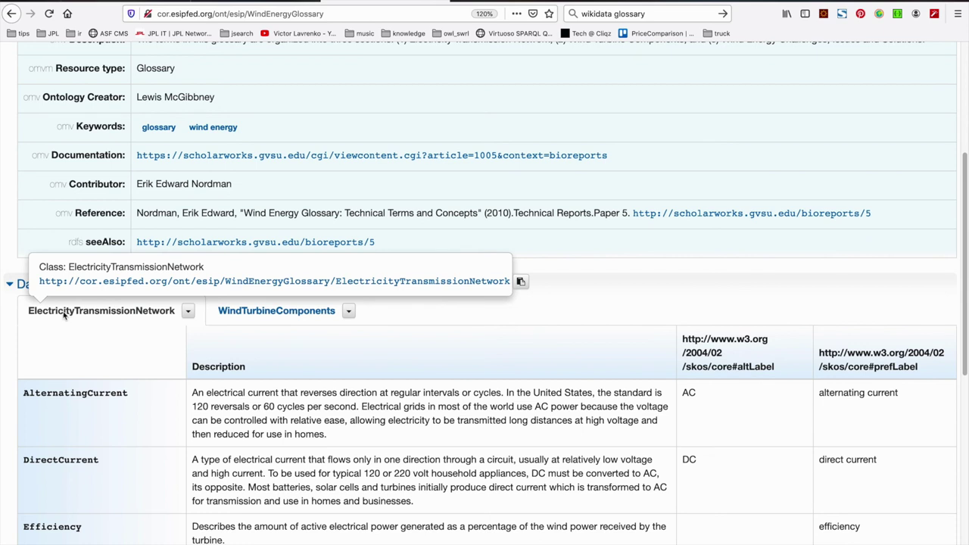
pyautogui.scroll(-1, 568, 331)
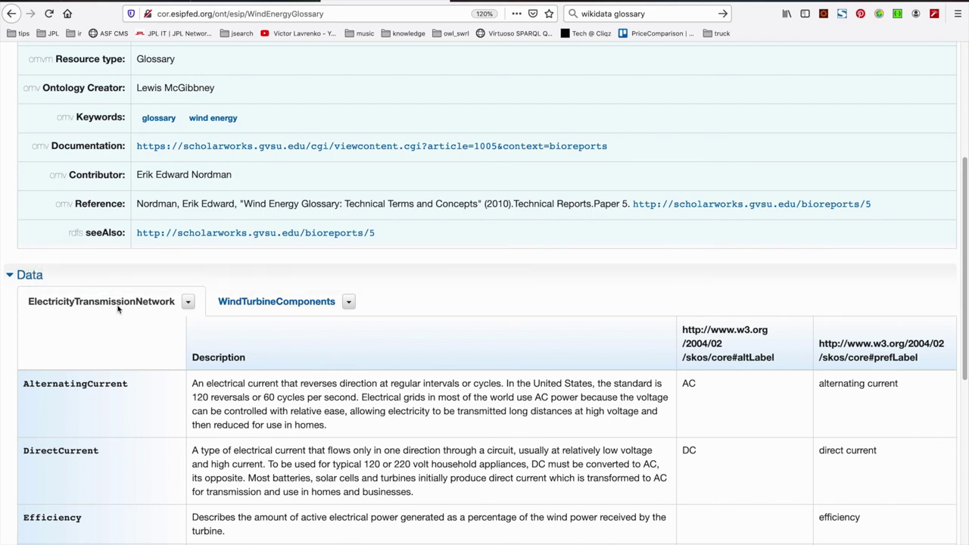
pyautogui.scroll(-1, 476, 297)
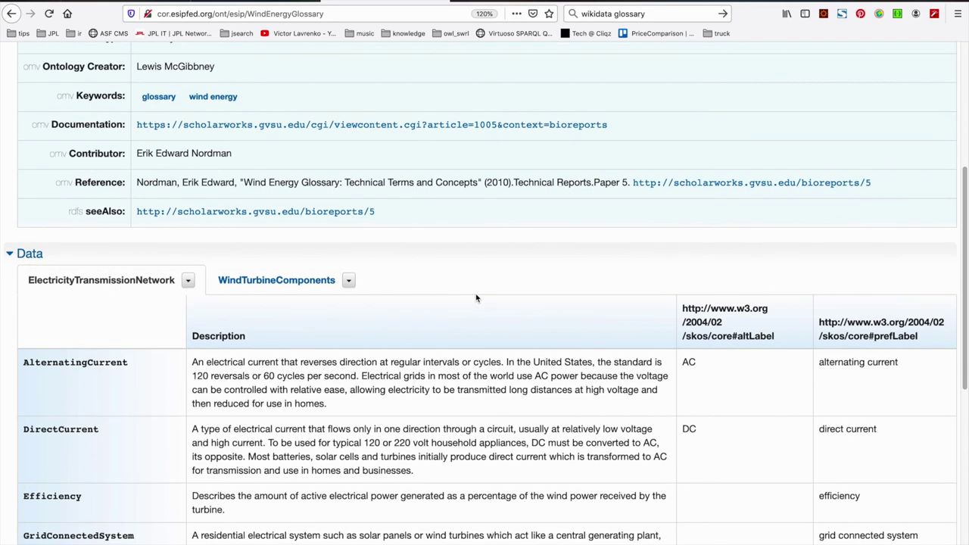
pyautogui.click(281, 285)
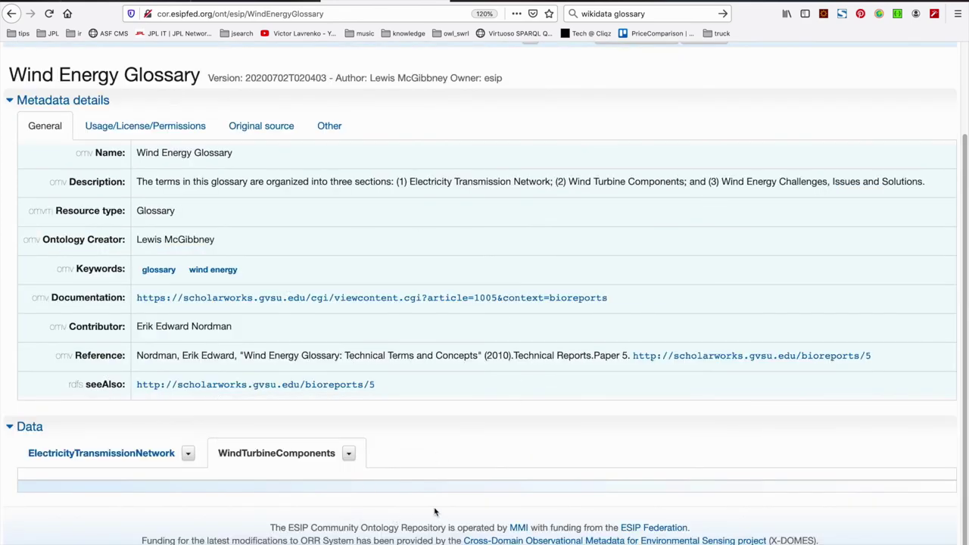
pyautogui.click(162, 453)
pyautogui.scroll(-3, 401, 357)
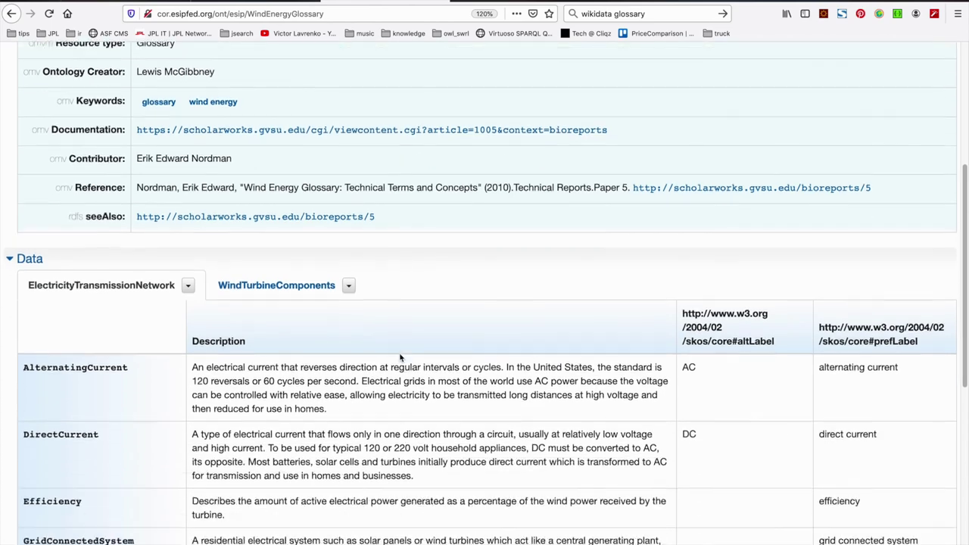
pyautogui.scroll(-2, 400, 358)
# Open the AlternatingCurrent term's own page from its IRI
pyautogui.moveTo(86, 283)
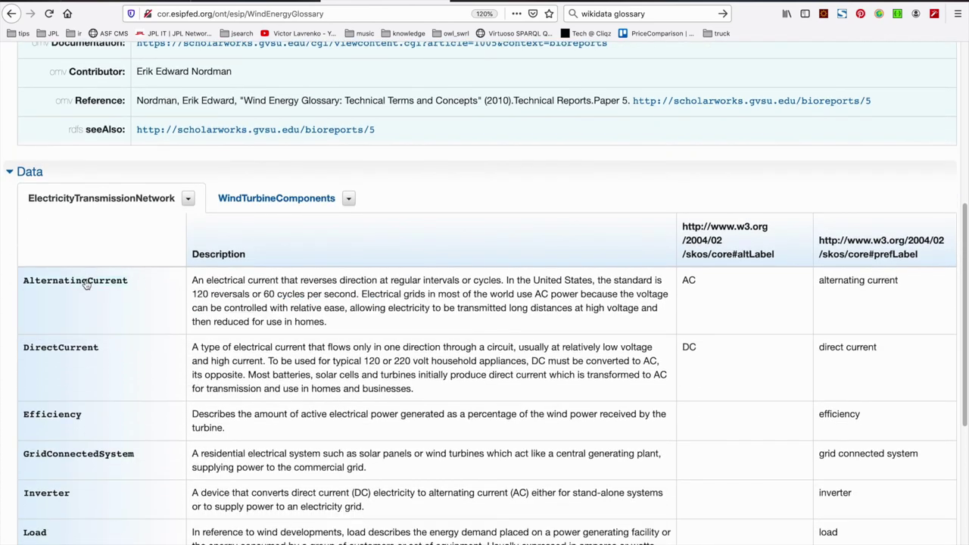
pyautogui.rightClick(86, 283)
pyautogui.click(80, 257)
pyautogui.moveTo(70, 285)
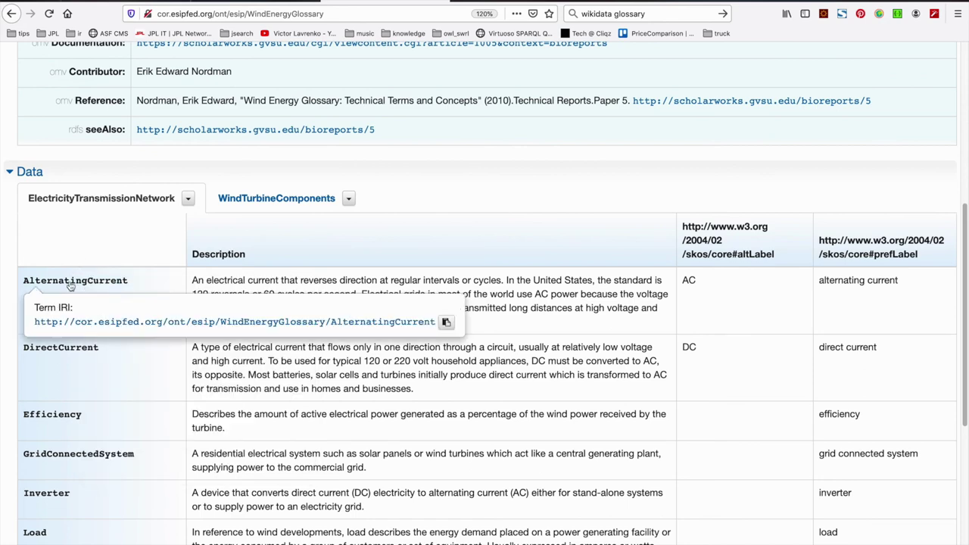
pyautogui.rightClick(72, 324)
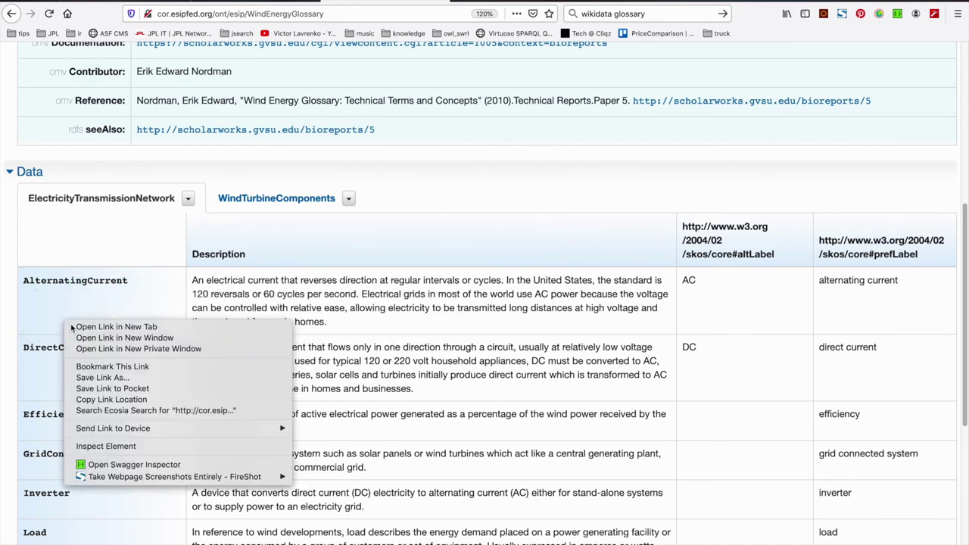
pyautogui.click(71, 327)
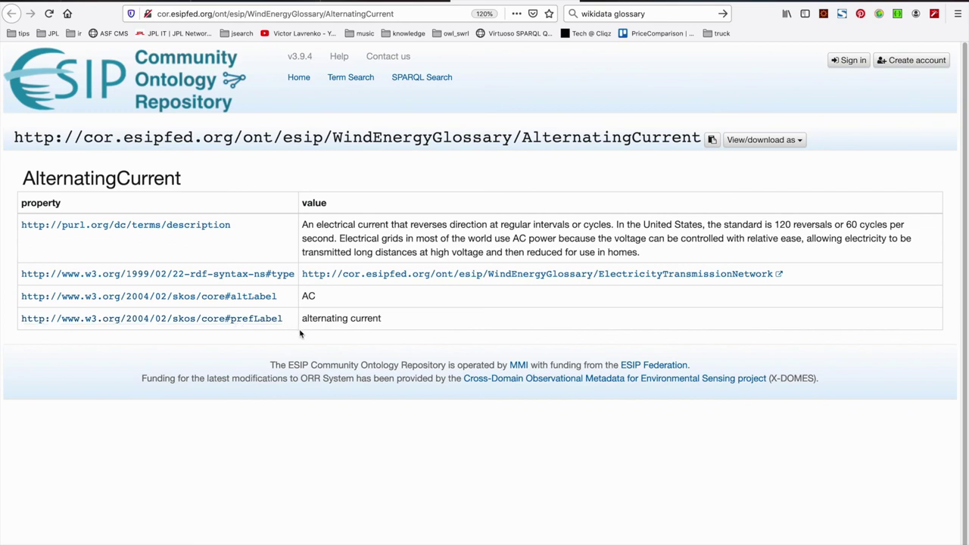
# Return to the main ontology list via the ESIP logo
pyautogui.click(93, 84)
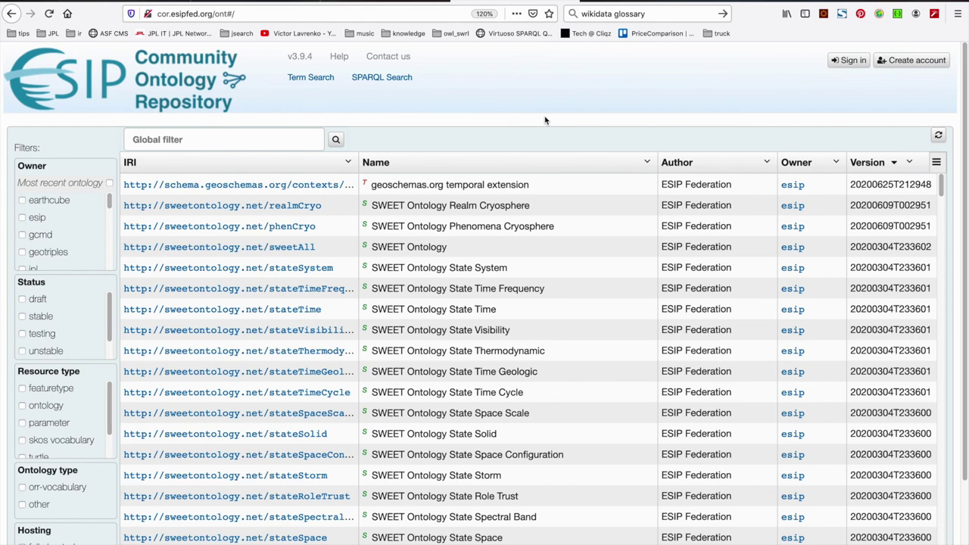
pyautogui.click(849, 60)
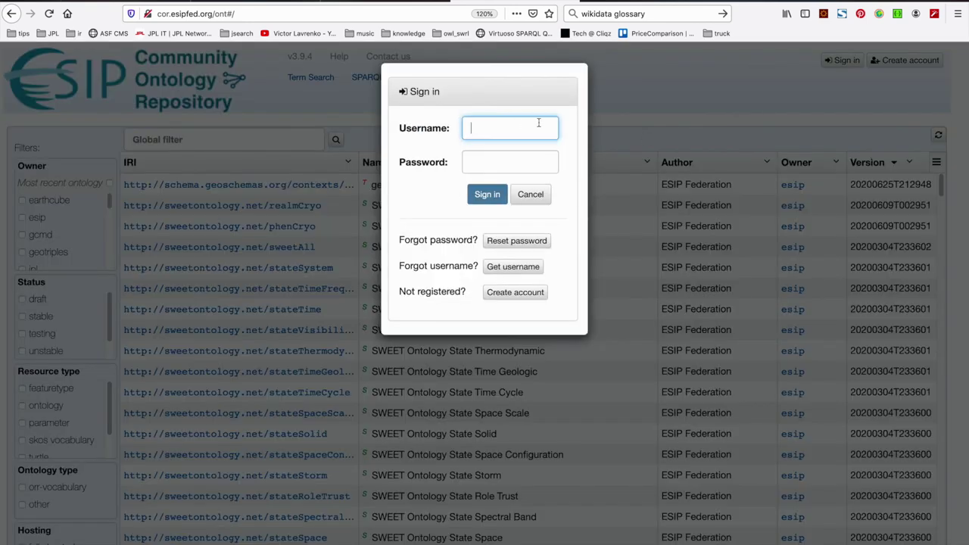
pyautogui.press('Tab')
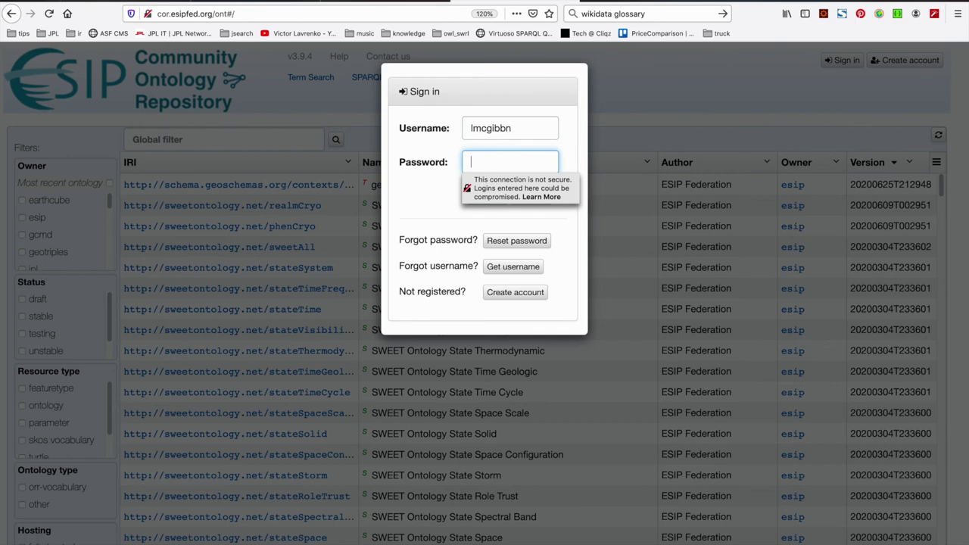
pyautogui.write('************')
pyautogui.press('Return')
pyautogui.click(335, 151)
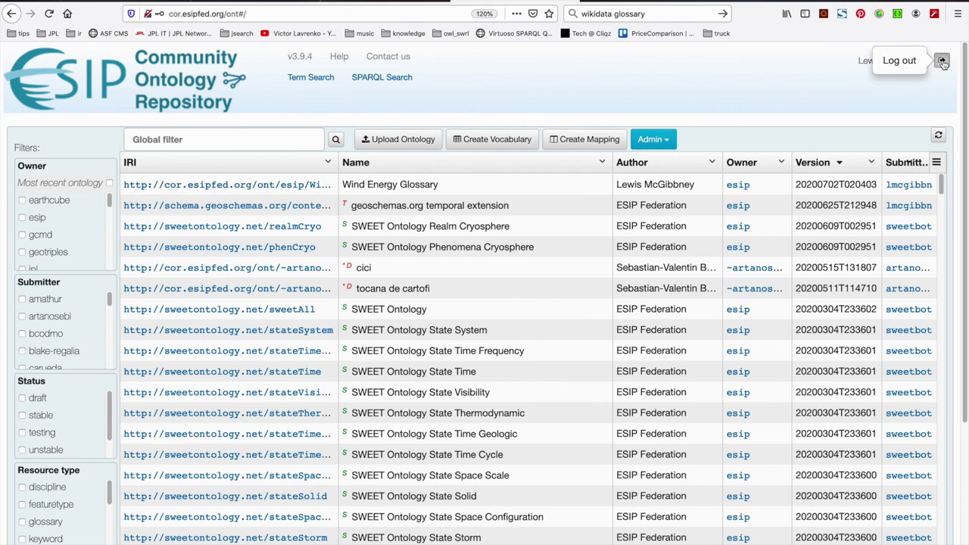
pyautogui.click(943, 63)
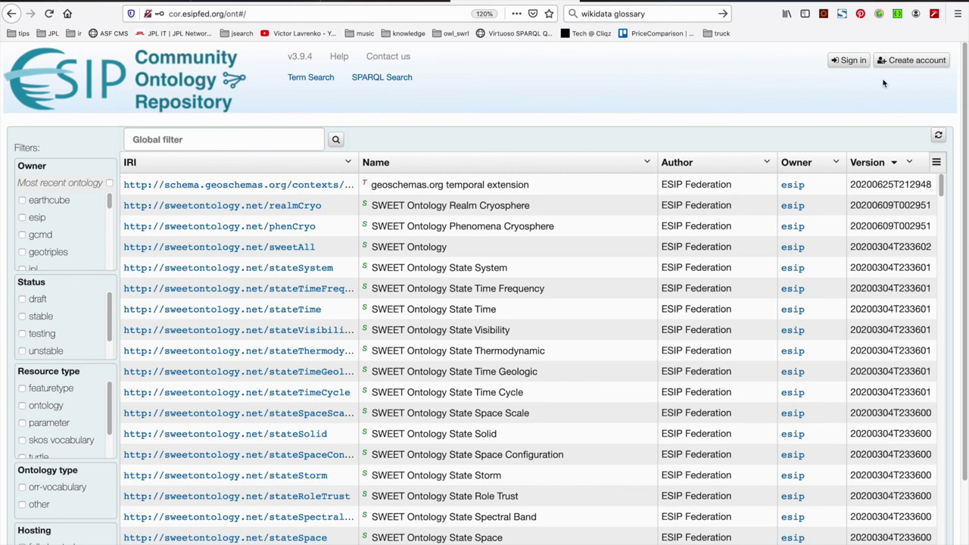
# Sign back in with the owner's username and password, then open the Wind Energy Glossary page
pyautogui.click(854, 62)
pyautogui.click(508, 128)
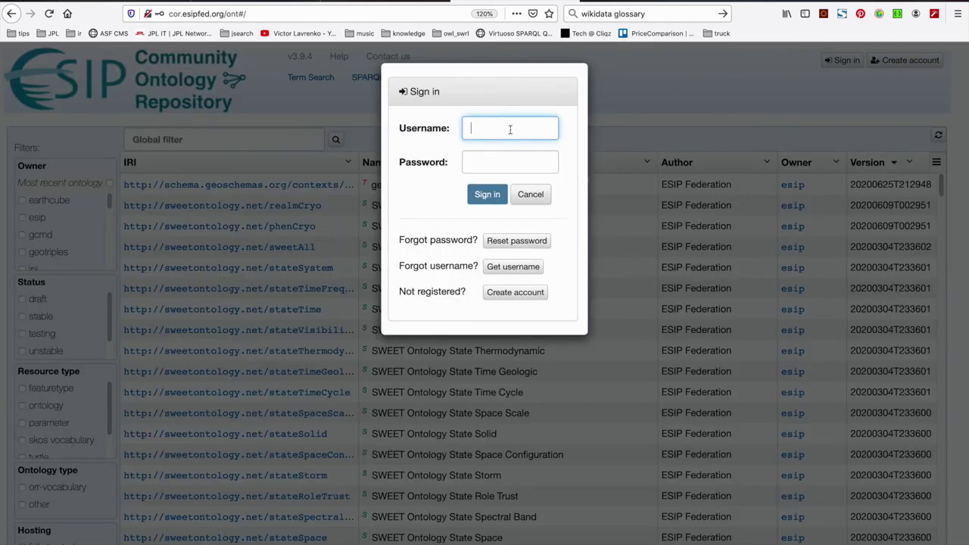
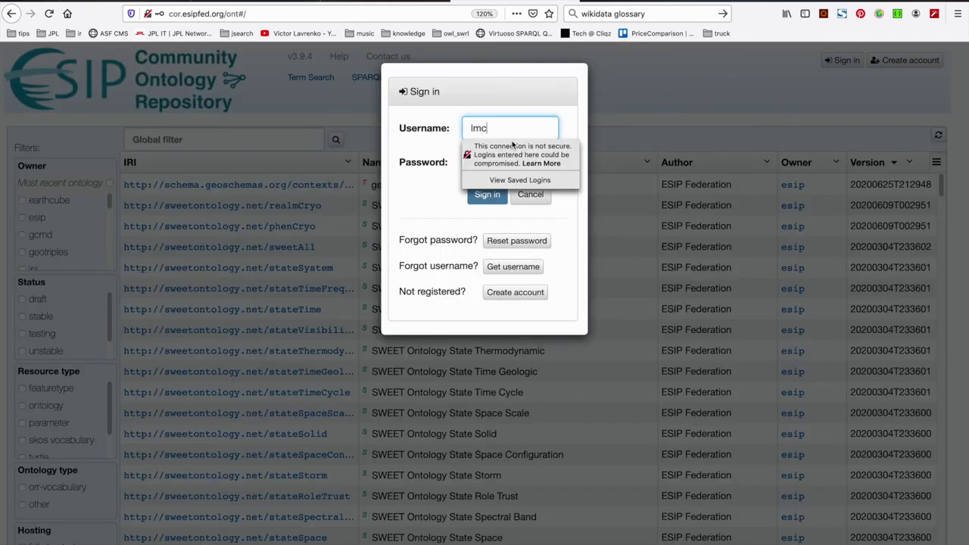
pyautogui.press('Tab')
pyautogui.write('•••••••••')
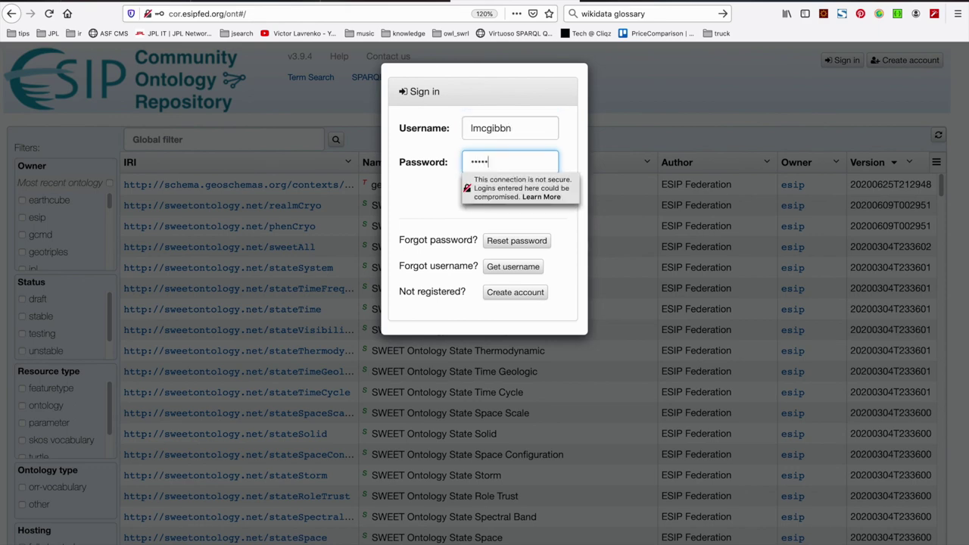
pyautogui.write('••')
pyautogui.press('Return')
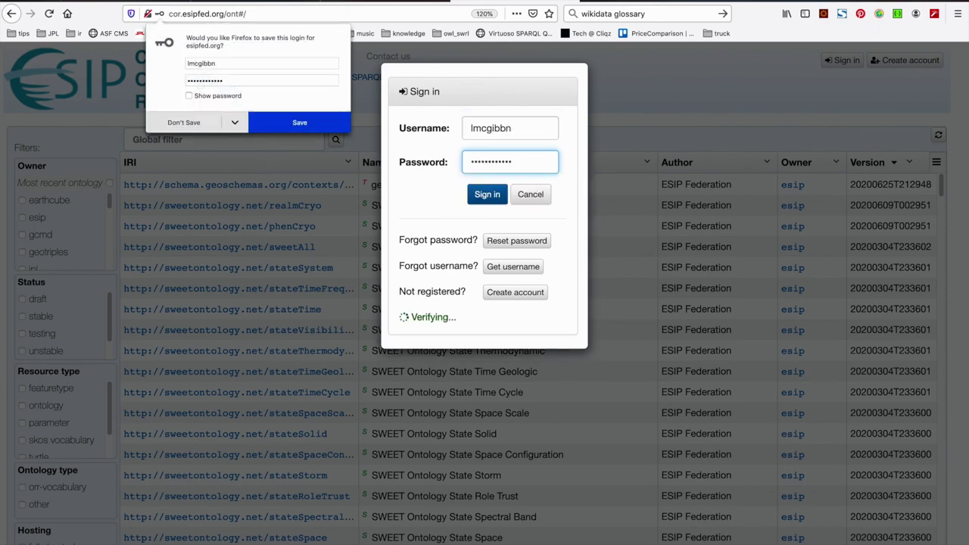
pyautogui.click(198, 122)
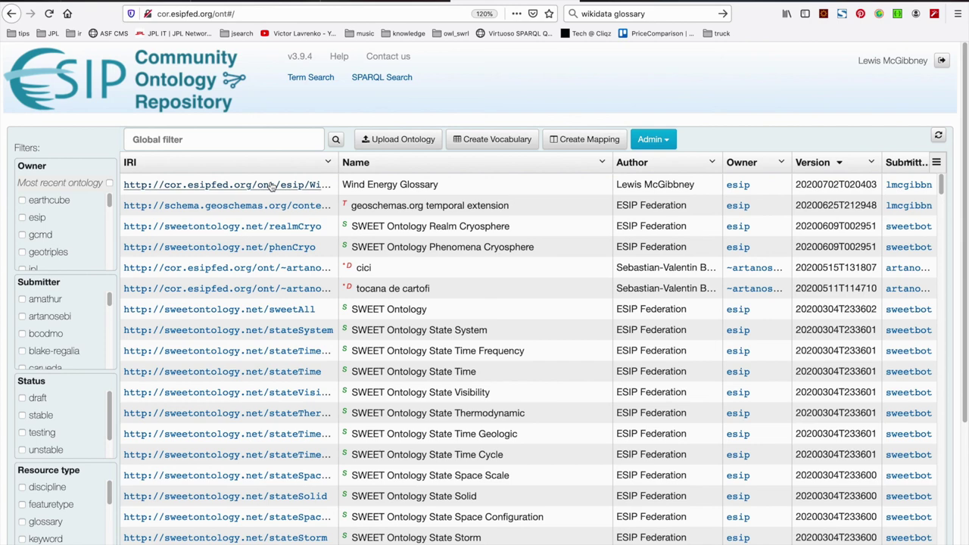
pyautogui.click(271, 187)
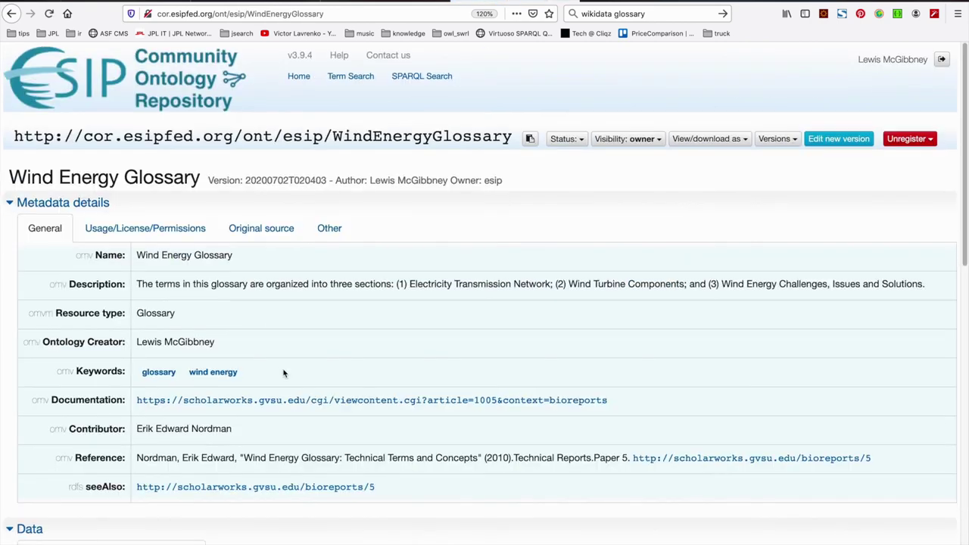
pyautogui.scroll(-3, 284, 371)
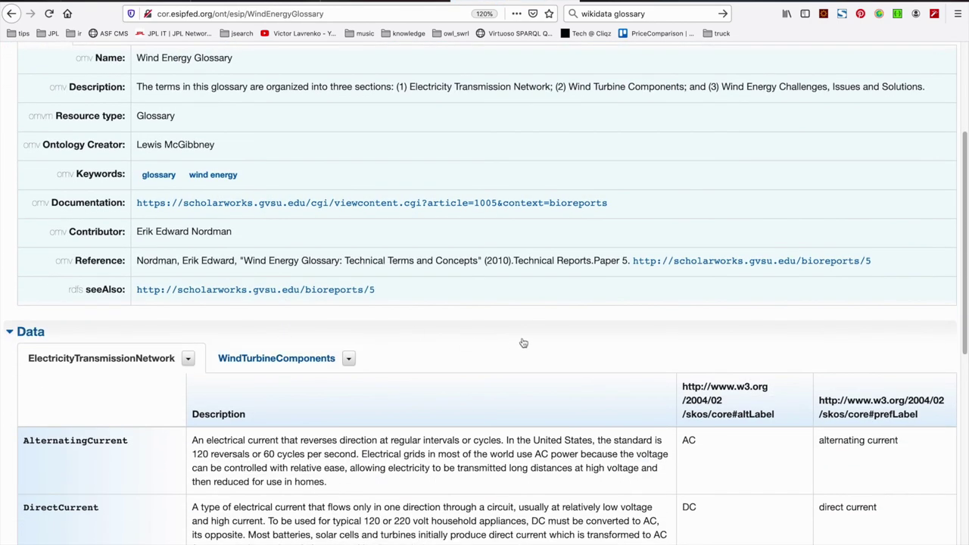